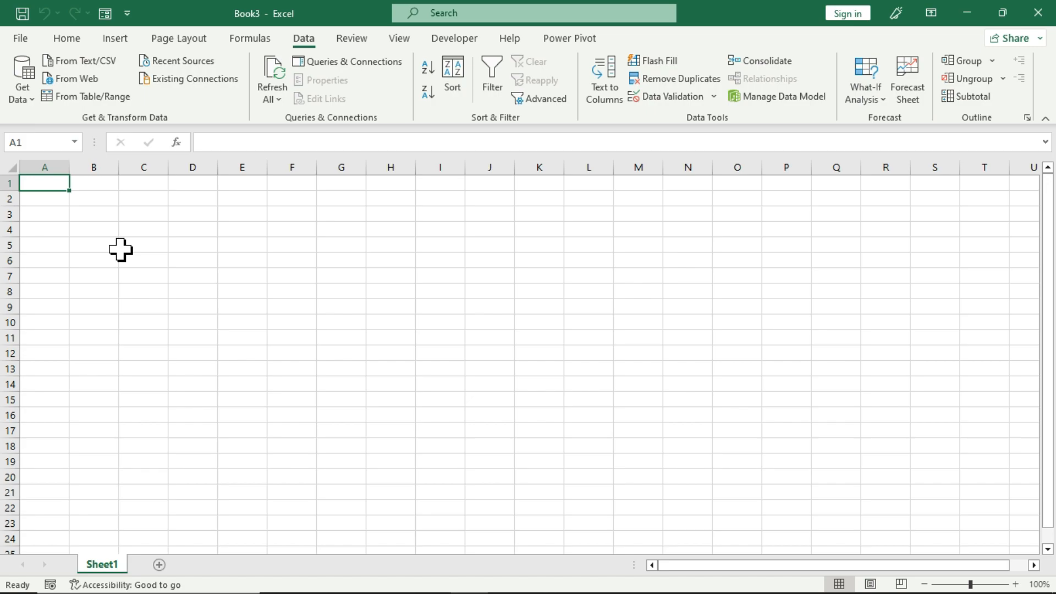
pyautogui.click(31, 99)
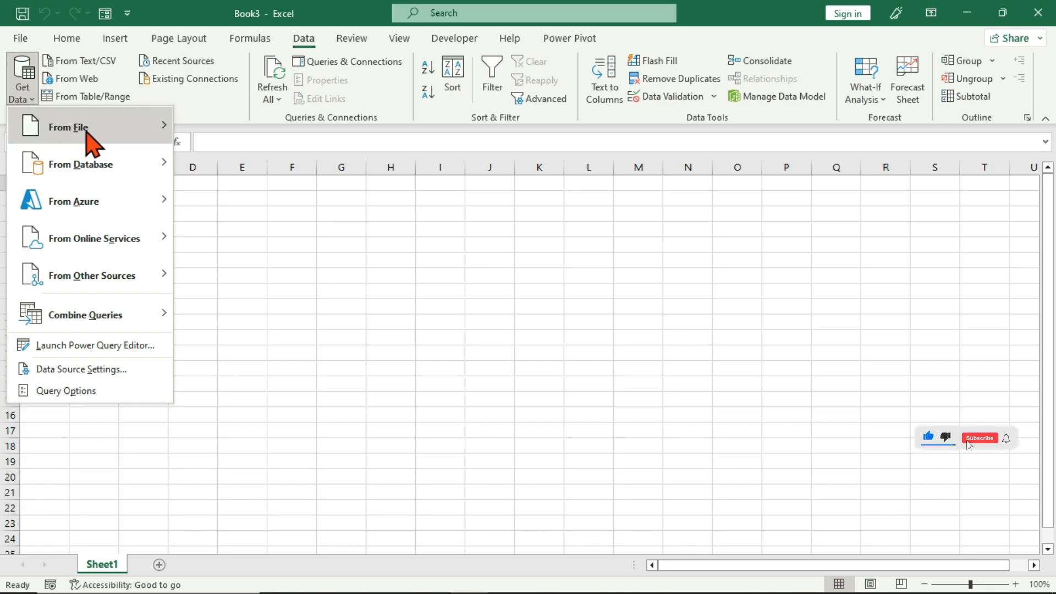
pyautogui.moveTo(94, 138)
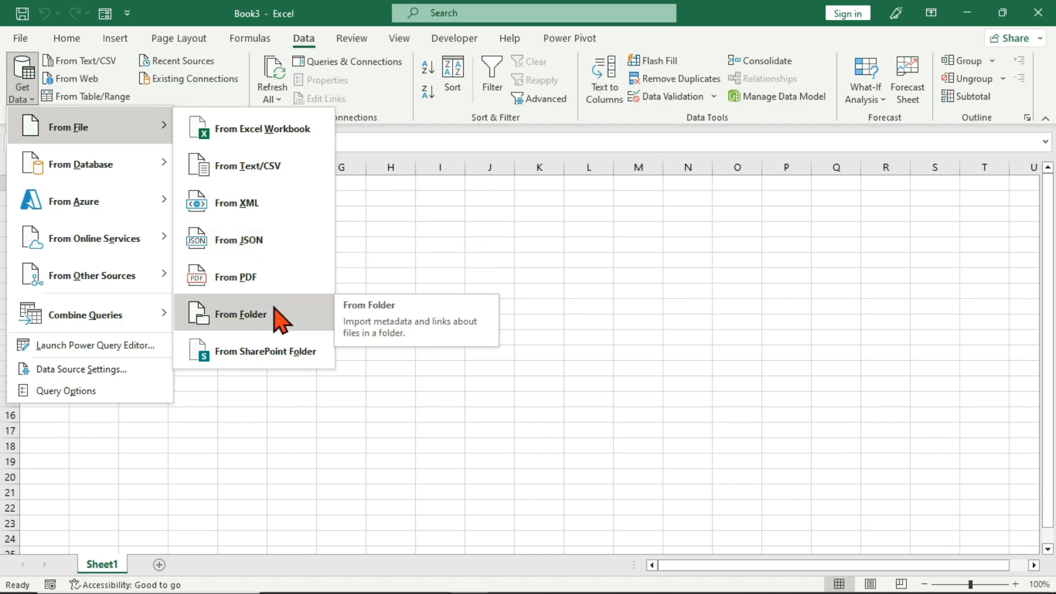
pyautogui.moveTo(129, 176)
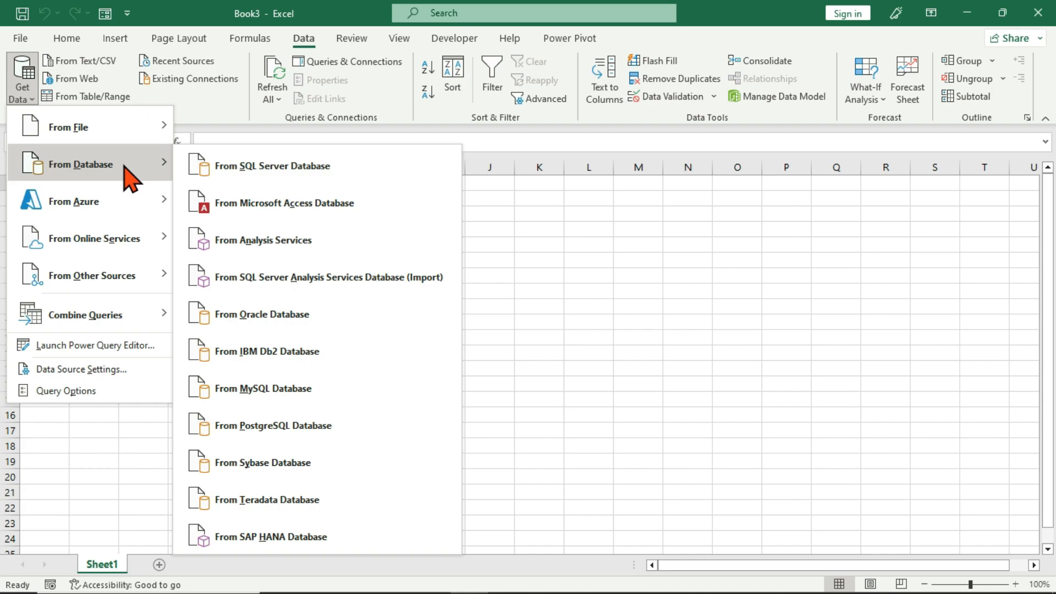
pyautogui.moveTo(130, 237)
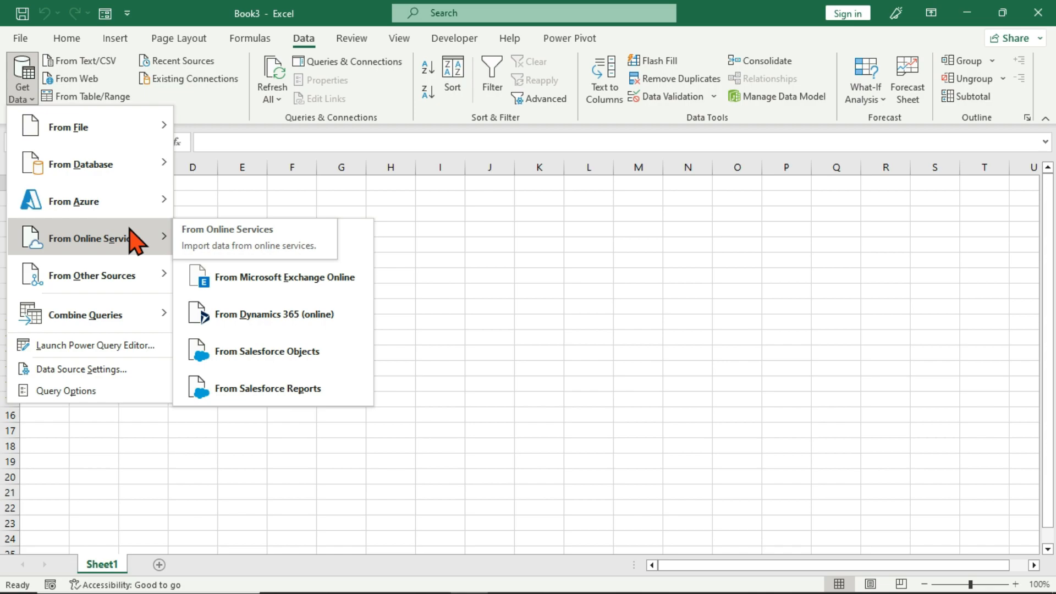
pyautogui.click(256, 197)
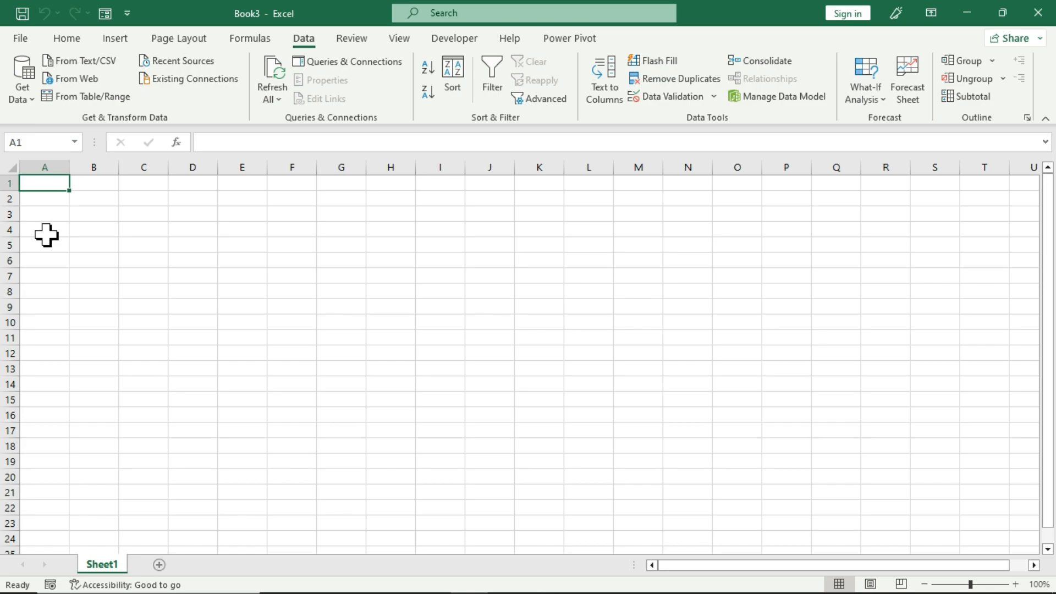
# Open the Mark Sheet workbook from the Documents folder in the data import Navigator.
pyautogui.click(22, 98)
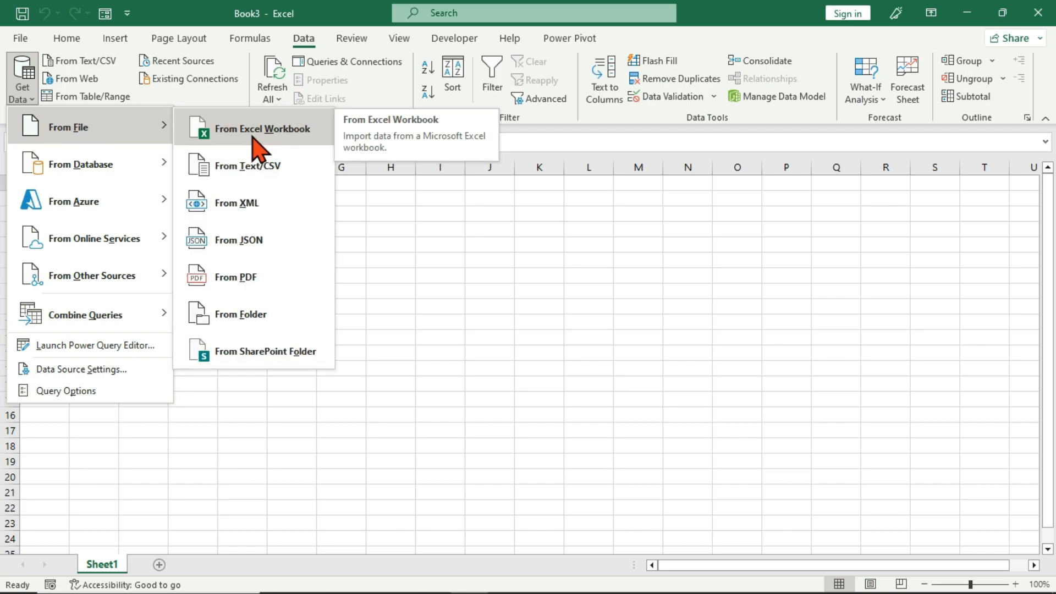
pyautogui.click(253, 136)
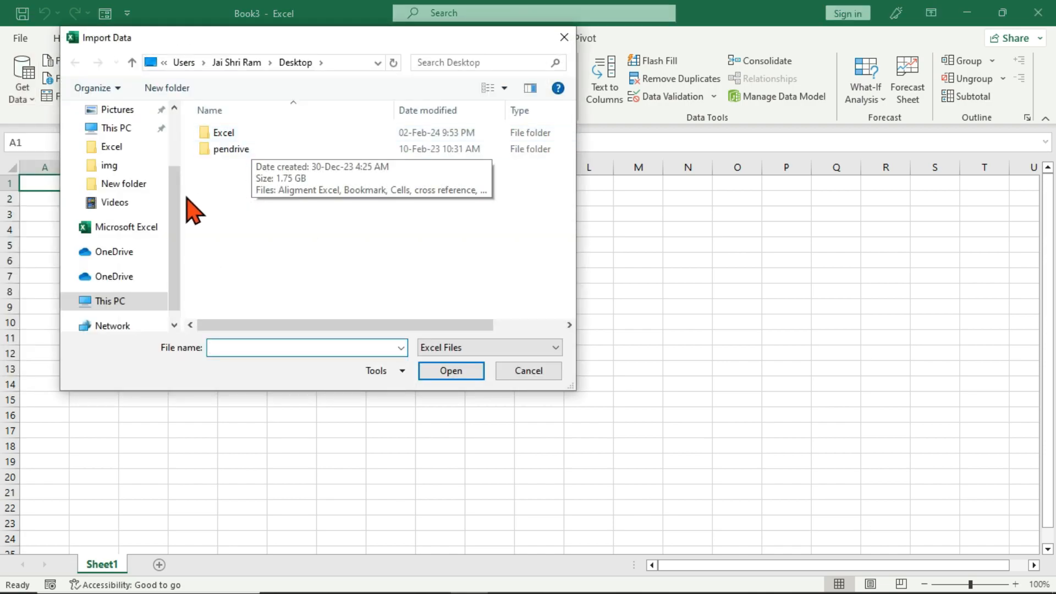
pyautogui.scroll(1, 177, 212)
pyautogui.click(160, 154)
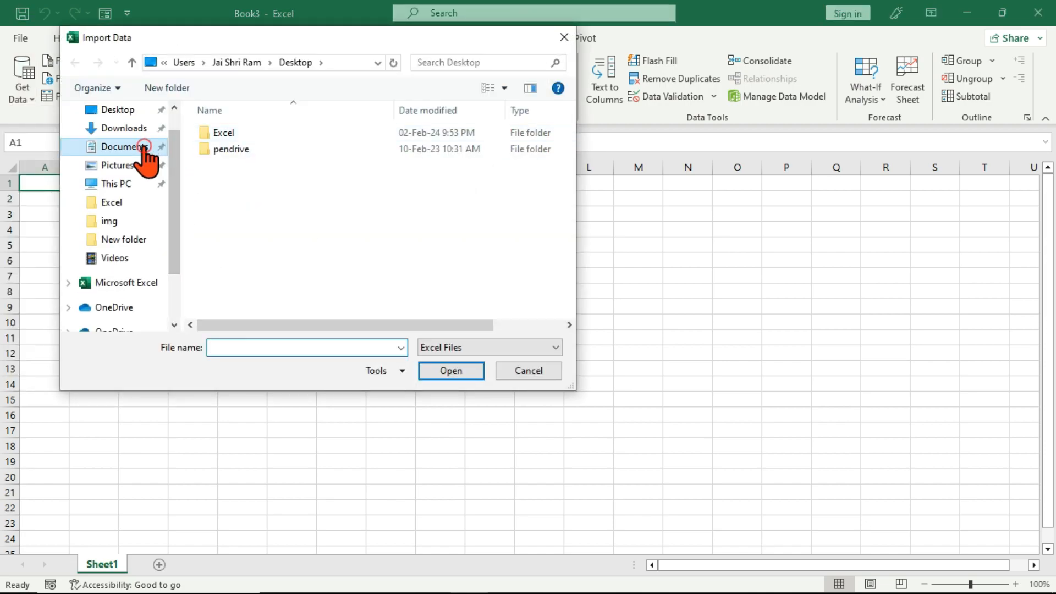
pyautogui.scroll(-1, 270, 253)
pyautogui.scroll(-3, 272, 269)
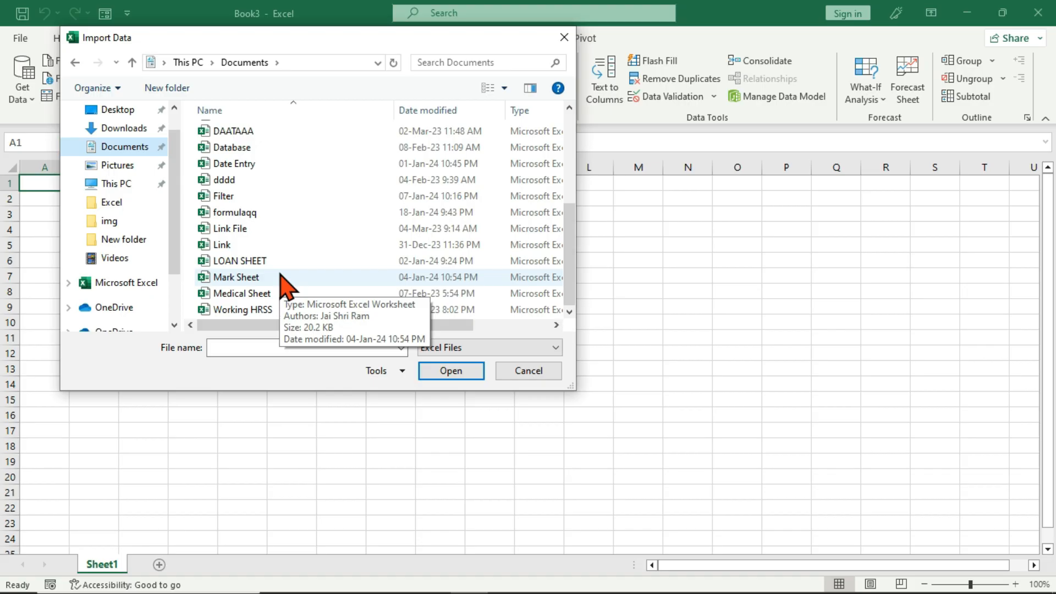
pyautogui.click(282, 277)
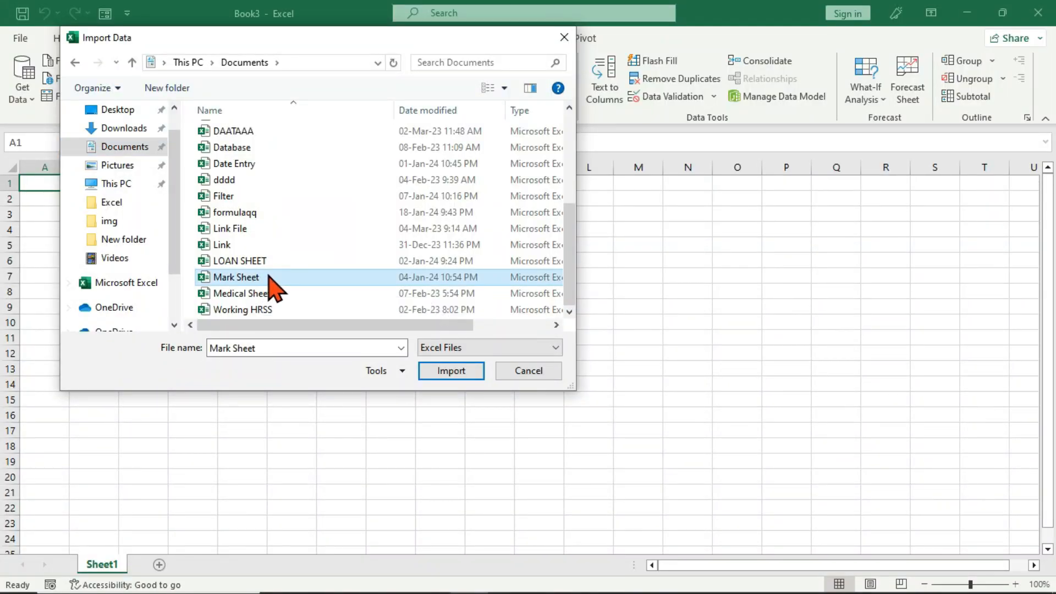
pyautogui.click(443, 371)
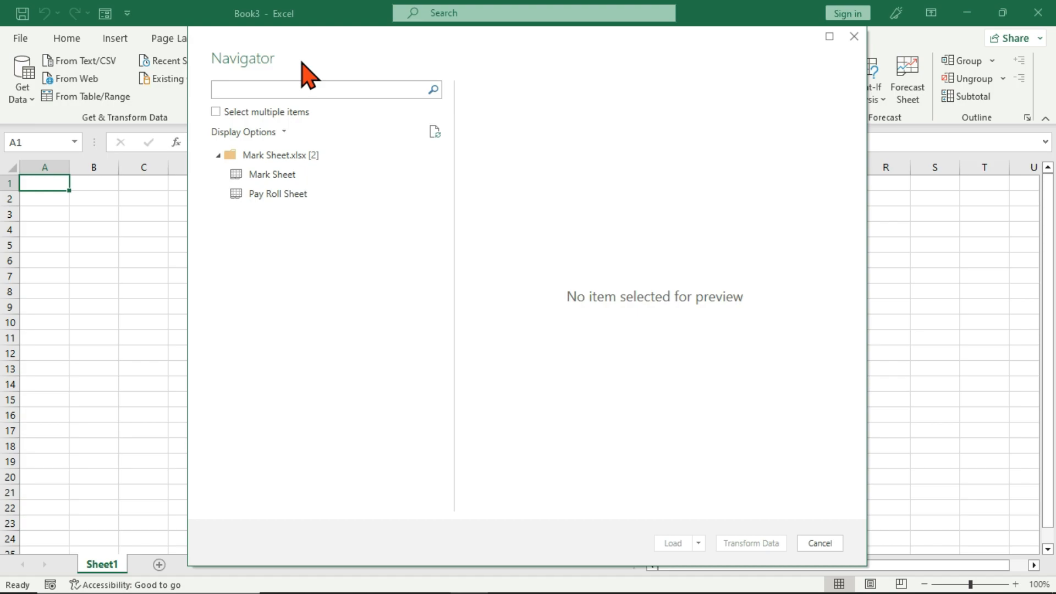
# Preview the Mark Sheet and Pay Roll Sheet, load the Mark Sheet into the workbook, and dismiss the query list.
pyautogui.click(321, 175)
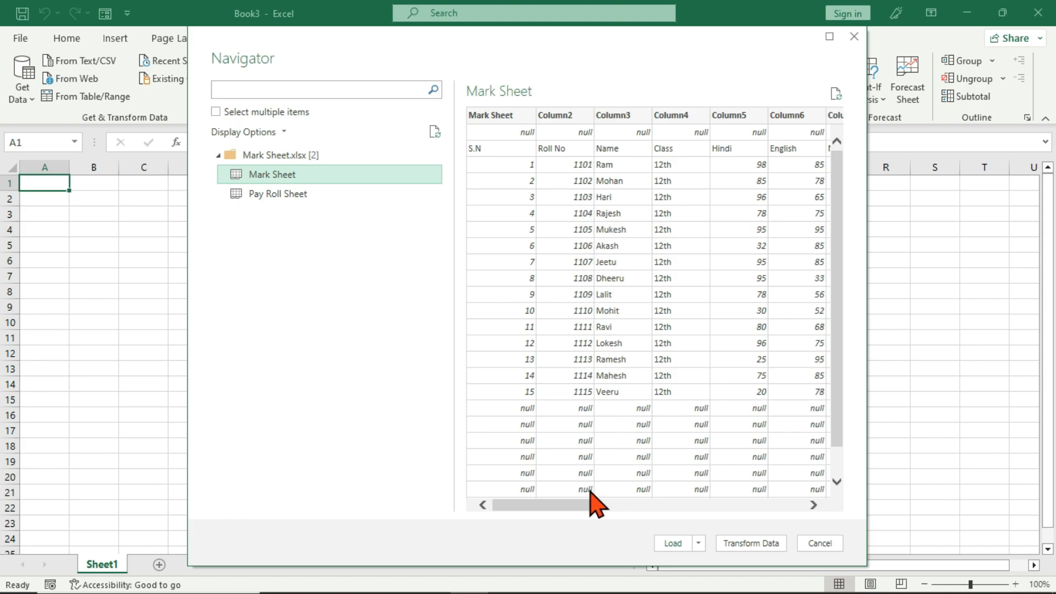
pyautogui.moveTo(566, 505)
pyautogui.mouseDown()
pyautogui.moveTo(753, 507)
pyautogui.moveTo(552, 505)
pyautogui.mouseUp()
pyautogui.click(330, 193)
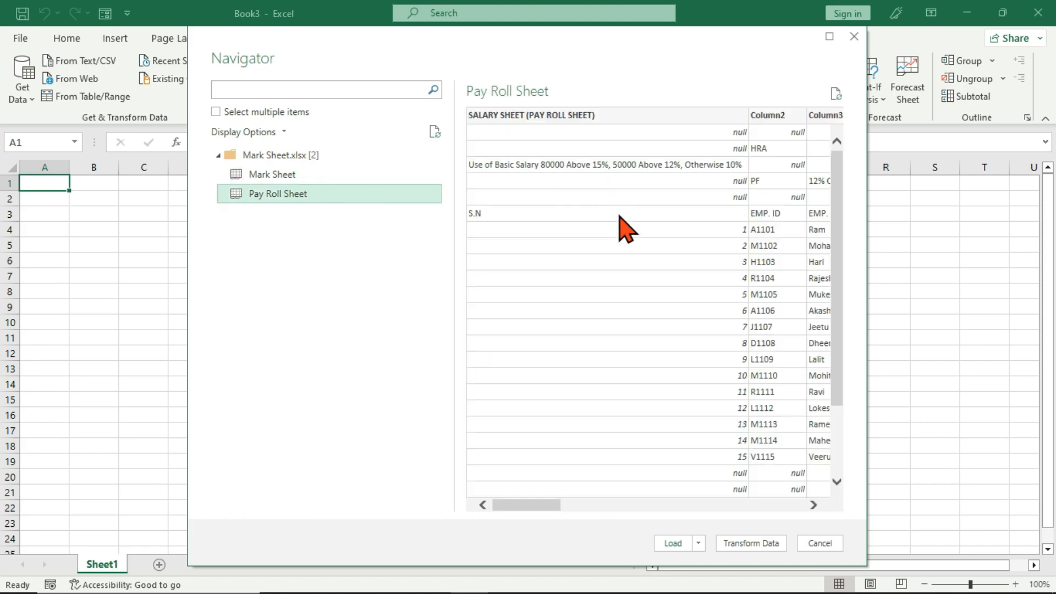
pyautogui.moveTo(542, 504); pyautogui.dragTo(511, 499)
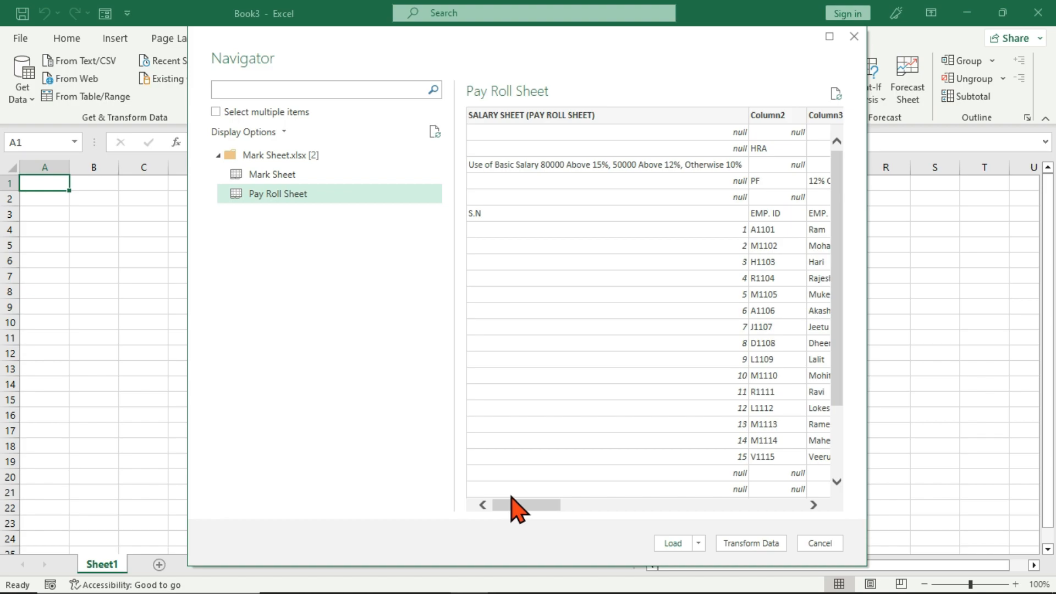
pyautogui.click(295, 175)
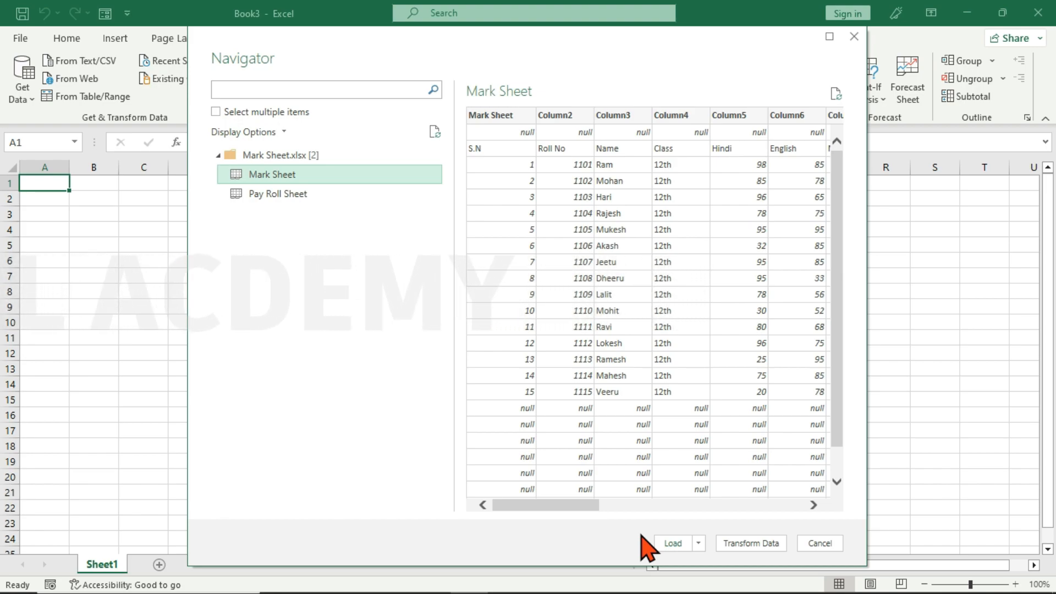
pyautogui.click(672, 543)
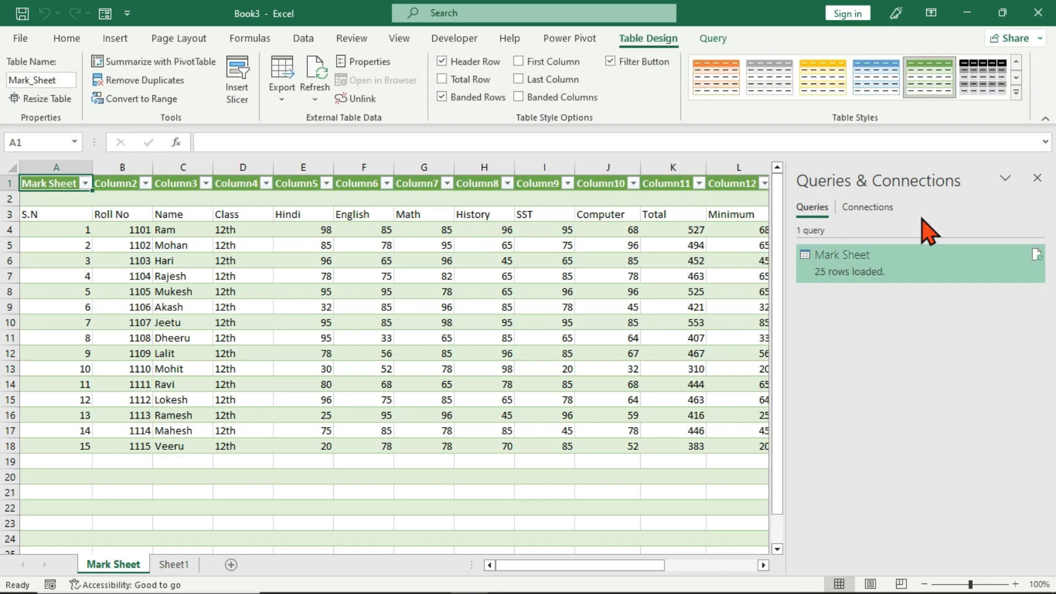
pyautogui.click(1037, 178)
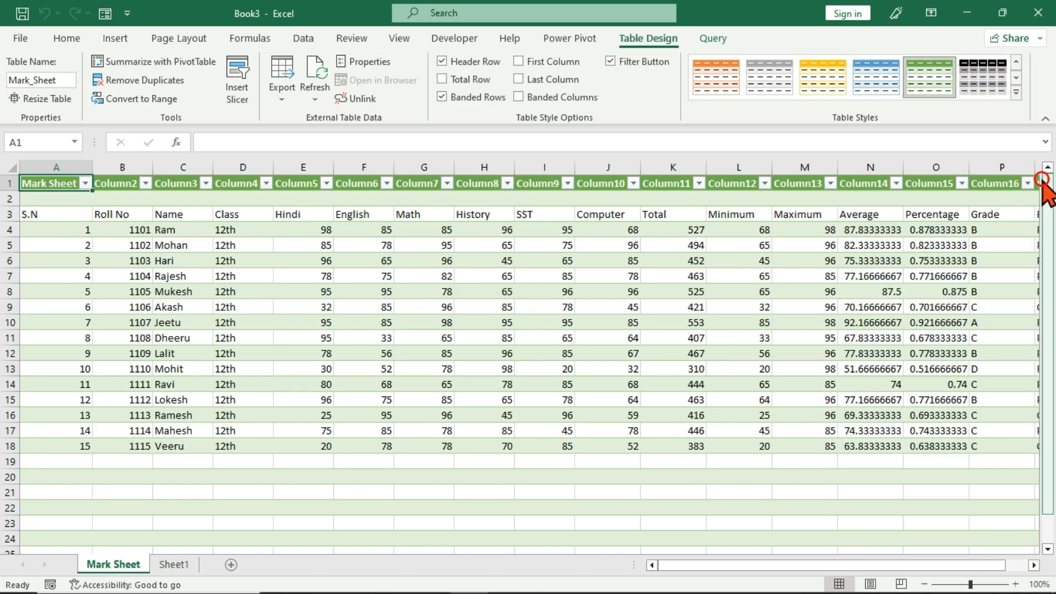
# Look over the loaded Mark Sheet table and select the empty cell A29 below it.
pyautogui.click(437, 291)
pyautogui.moveTo(733, 568); pyautogui.dragTo(665, 528)
pyautogui.click(359, 365)
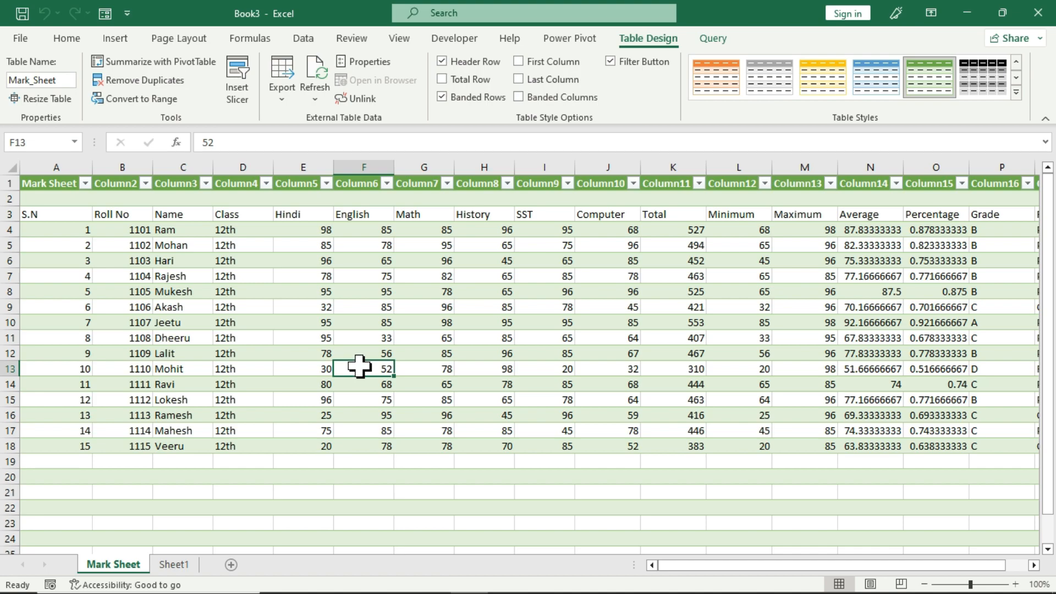
pyautogui.scroll(-4, 359, 366)
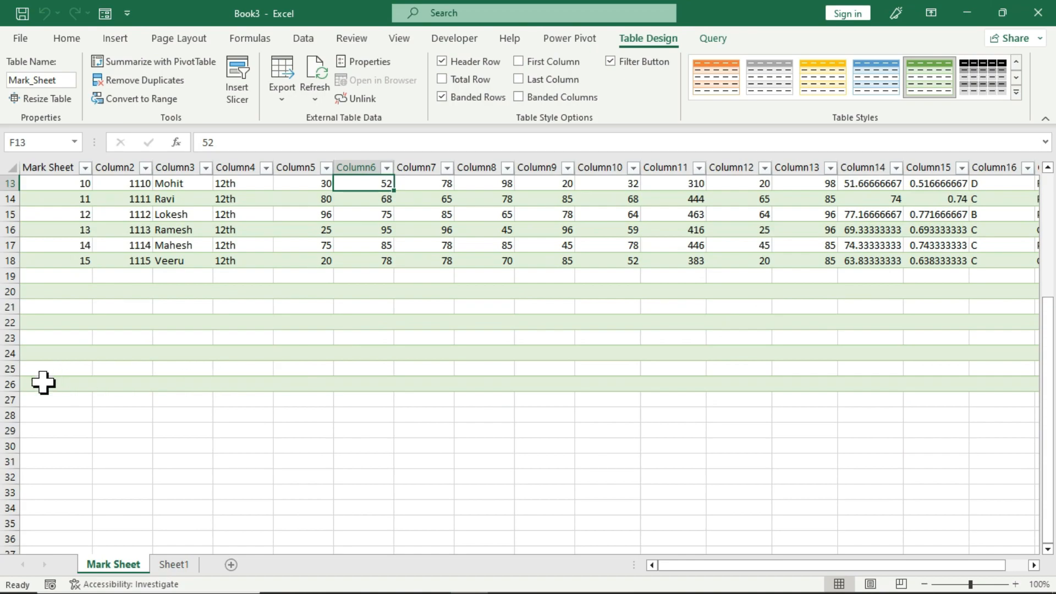
pyautogui.click(54, 438)
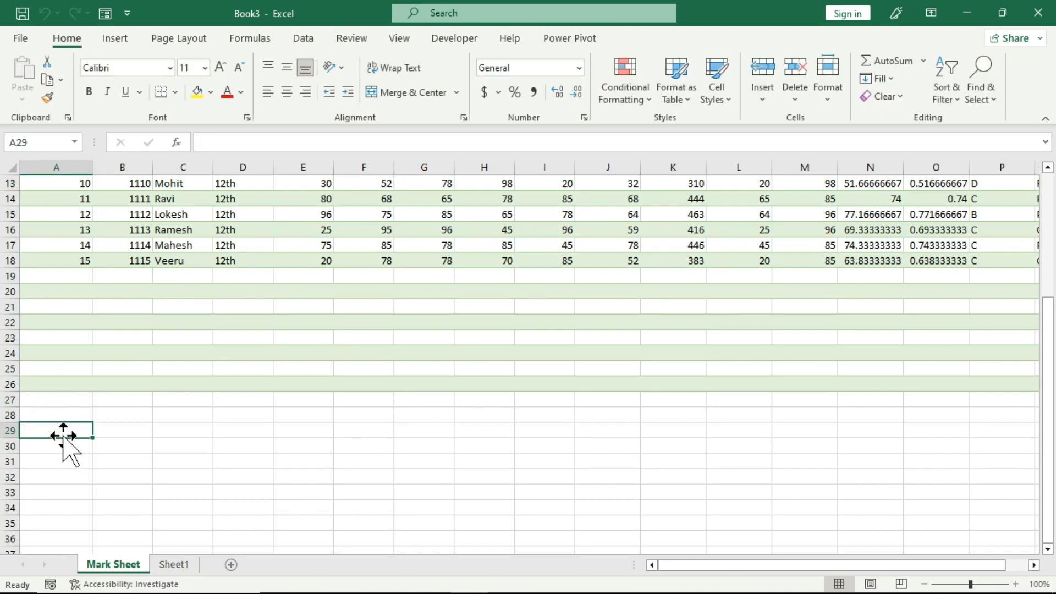
pyautogui.click(297, 40)
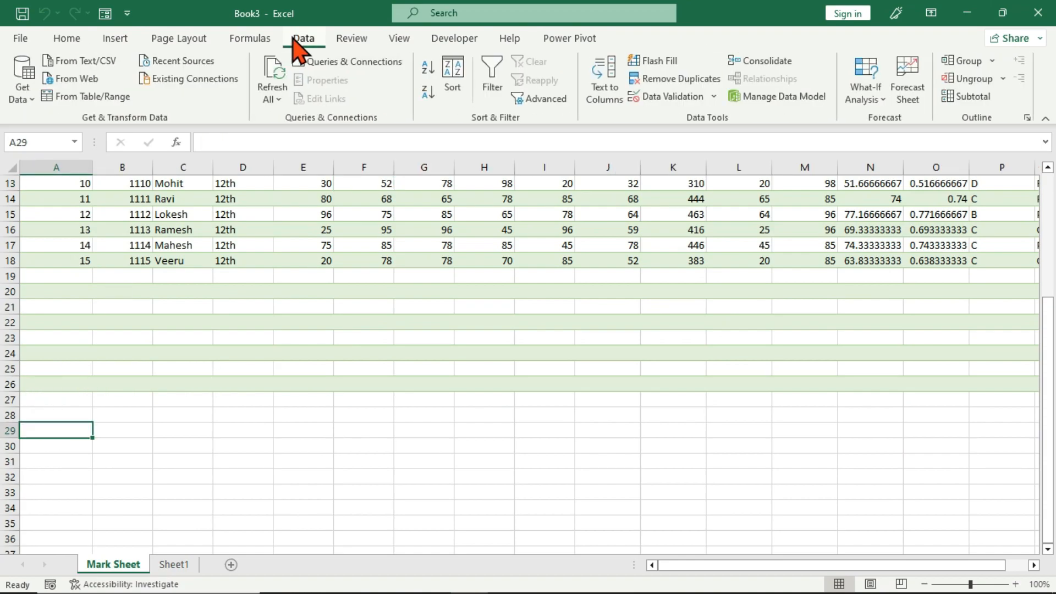
pyautogui.click(28, 100)
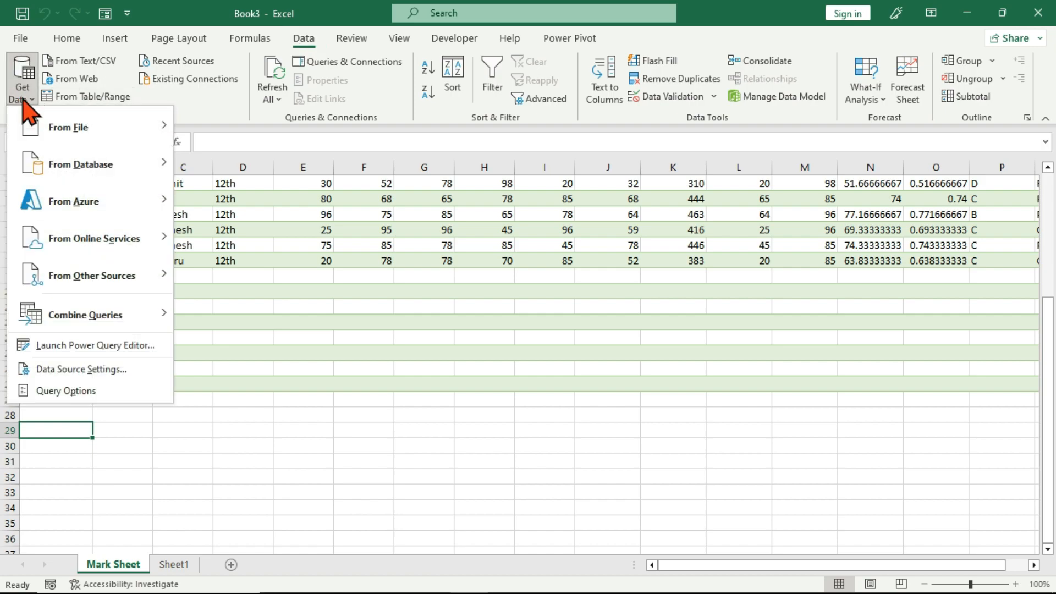
pyautogui.moveTo(106, 140)
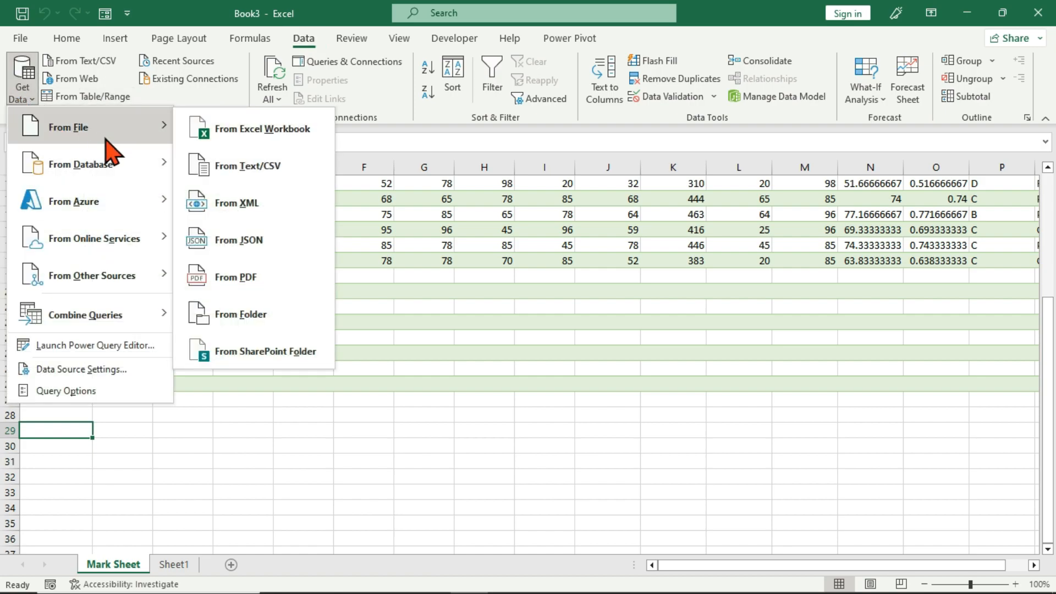
pyautogui.click(254, 176)
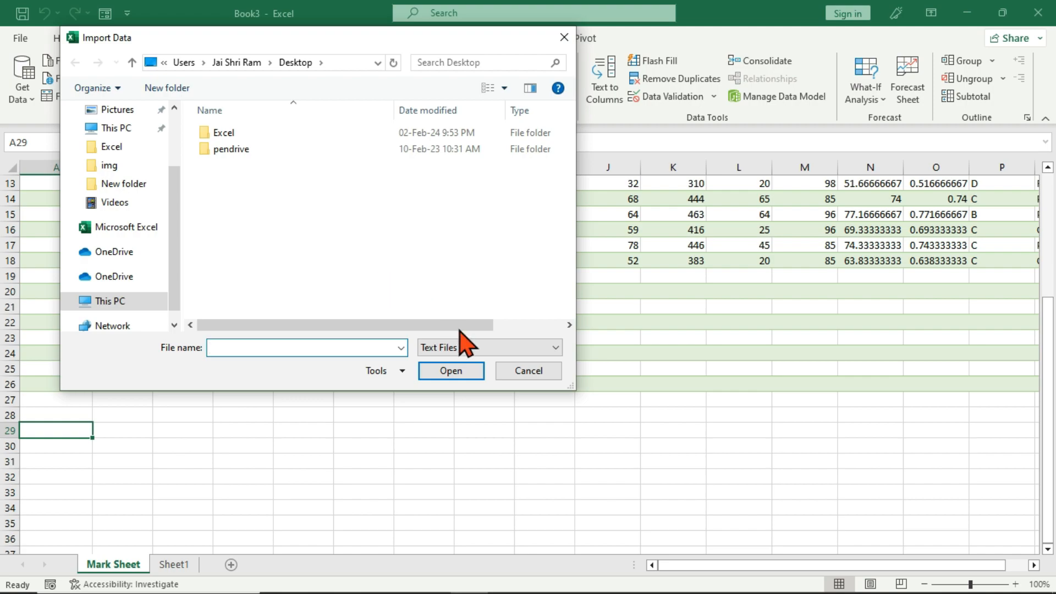
pyautogui.click(529, 373)
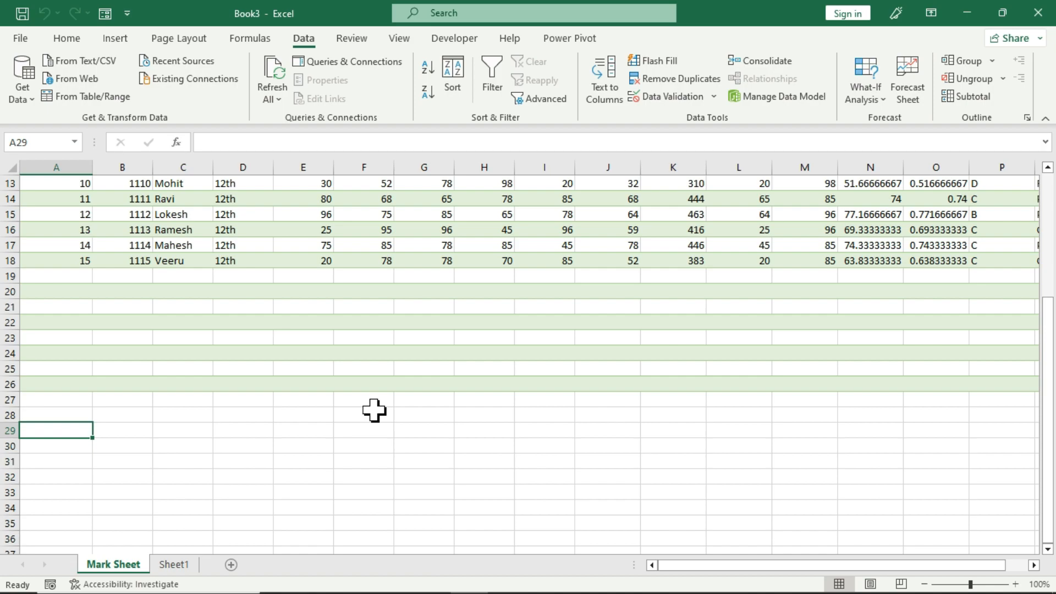
# Switch to Notepad and enter tab-separated Name, Class and Mark columns for four students: 12th 450, 10th 452, 12th 550, 12th 450.
pyautogui.press('super')
pyautogui.write('no')
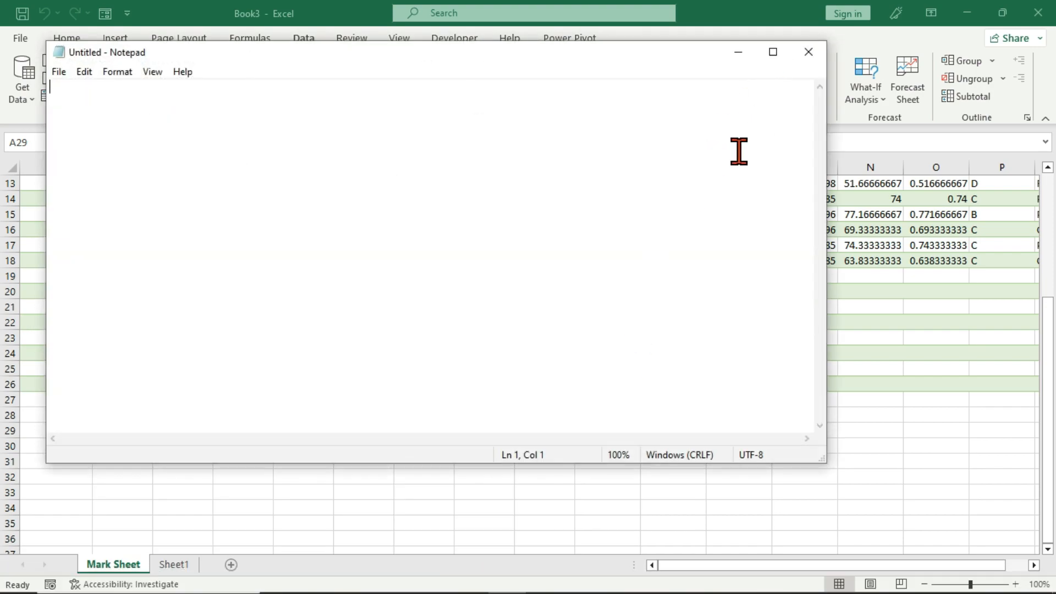
pyautogui.write('Name')
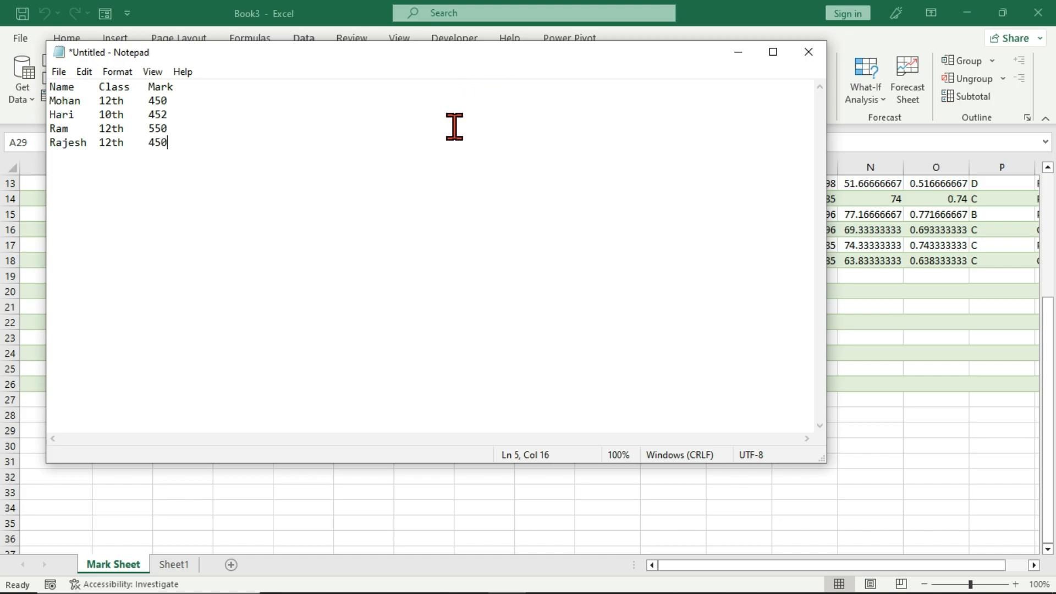
# Save the text document as ram on the Desktop and close Notepad.
pyautogui.hotkey('ctrl', 's')
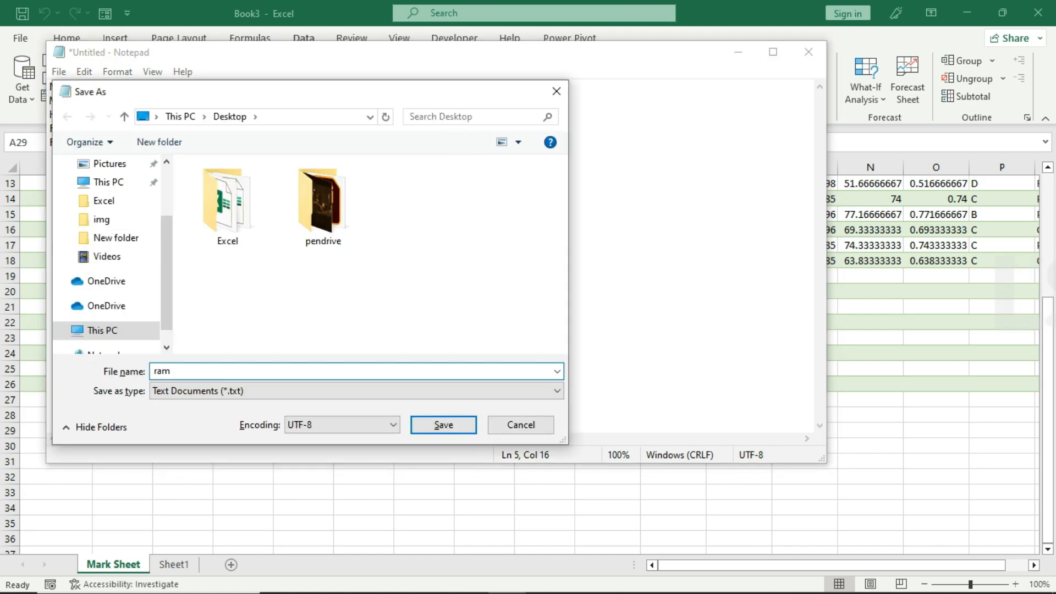
pyautogui.click(435, 424)
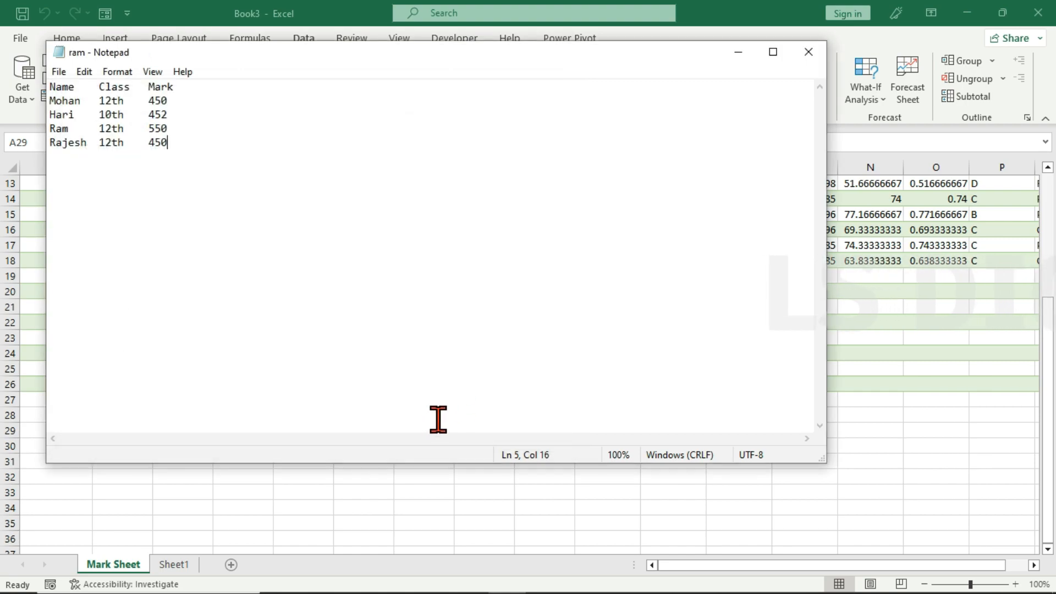
pyautogui.click(809, 53)
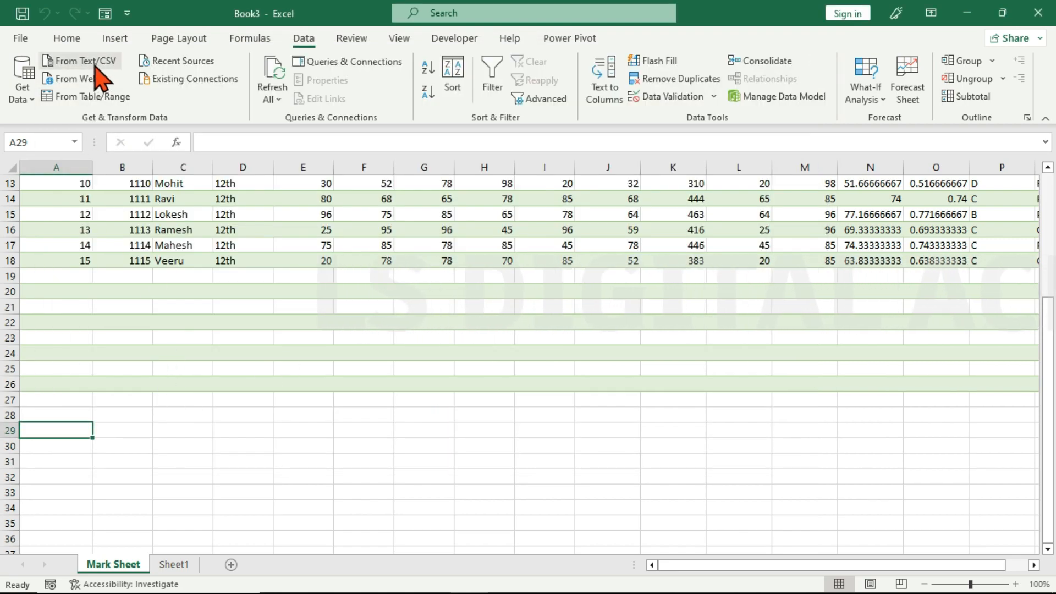
# Open the import preview of the text file ram from the Desktop using the Text/CSV data source.
pyautogui.click(22, 77)
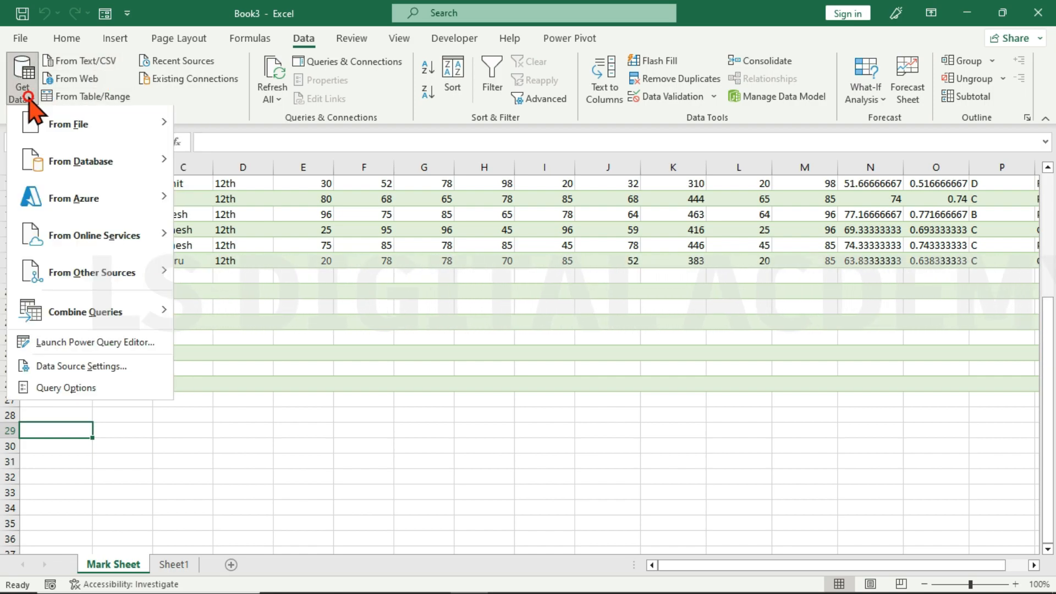
pyautogui.moveTo(66, 141)
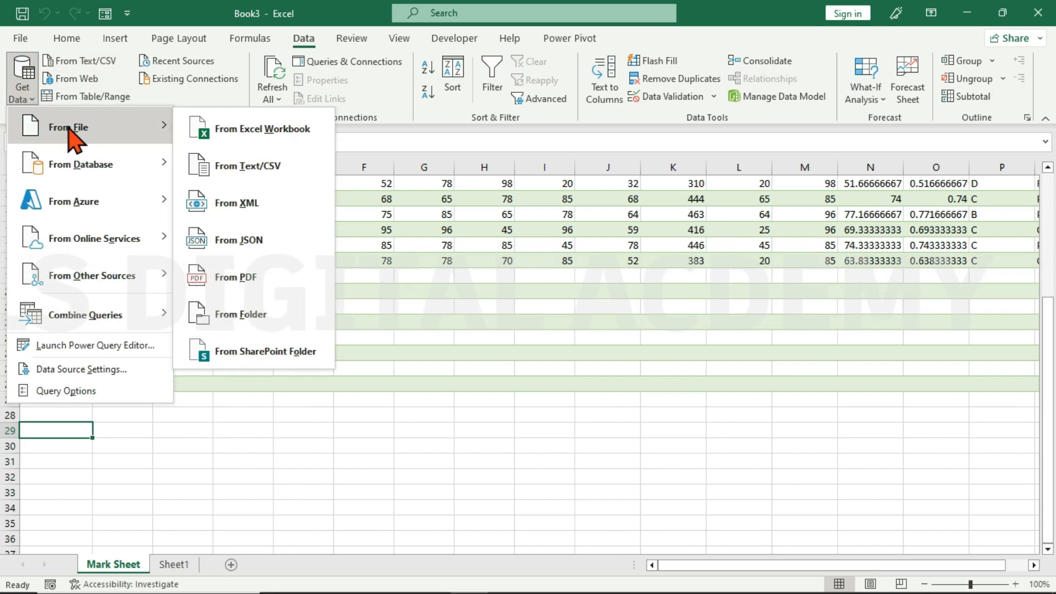
pyautogui.click(283, 180)
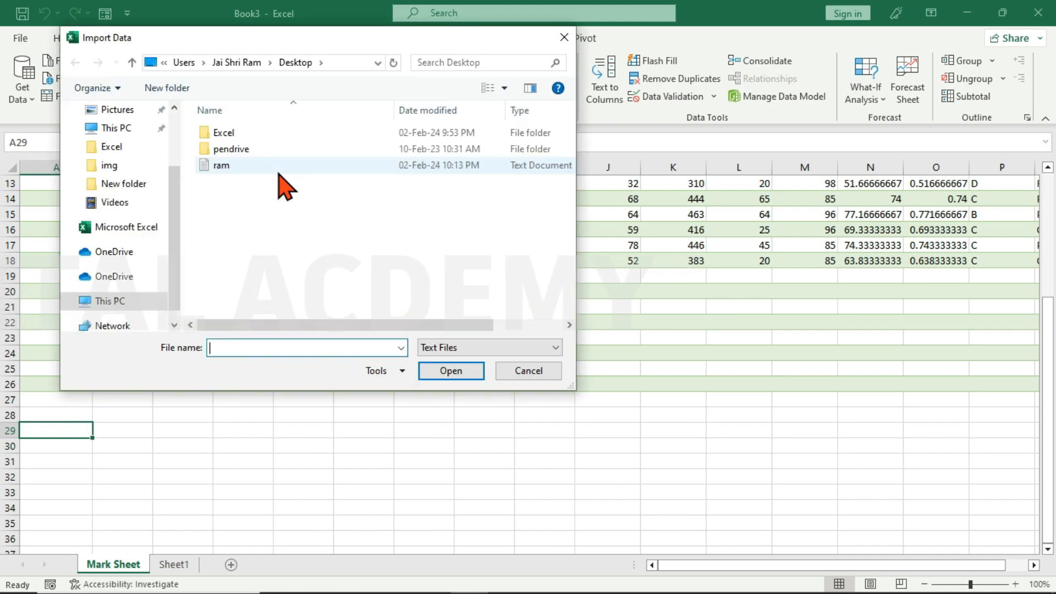
pyautogui.click(243, 165)
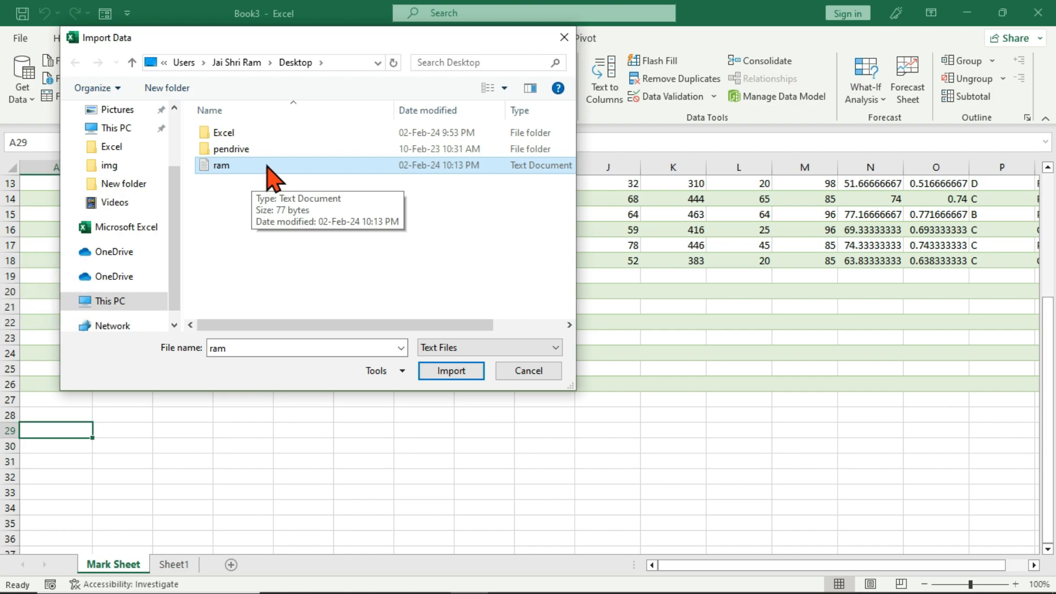
pyautogui.click(450, 371)
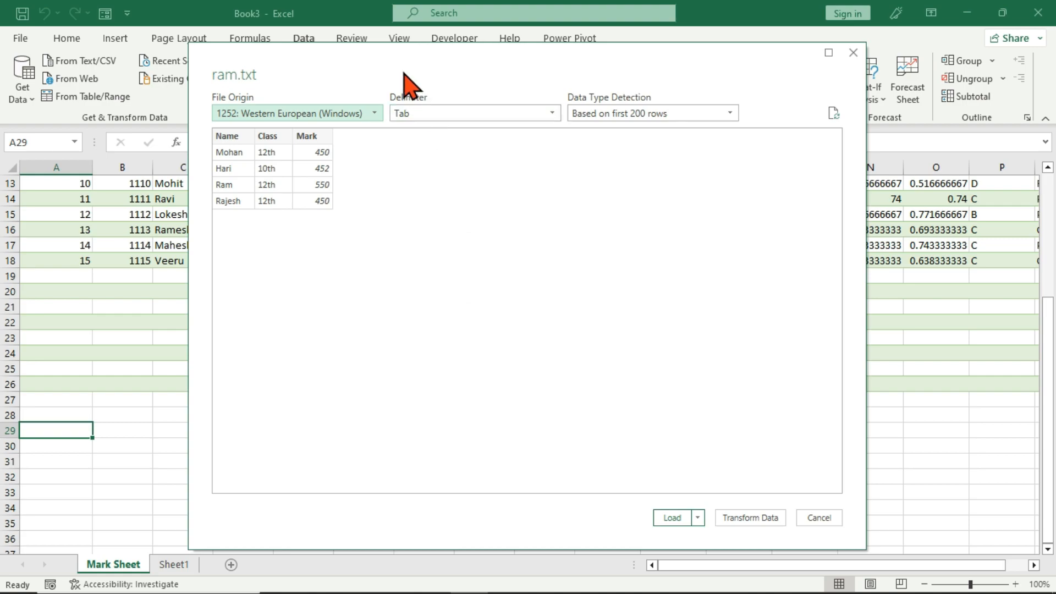
# Load the previewed ram text data into a new worksheet and close the Queries & Connections pane.
pyautogui.moveTo(405, 72); pyautogui.dragTo(449, 96)
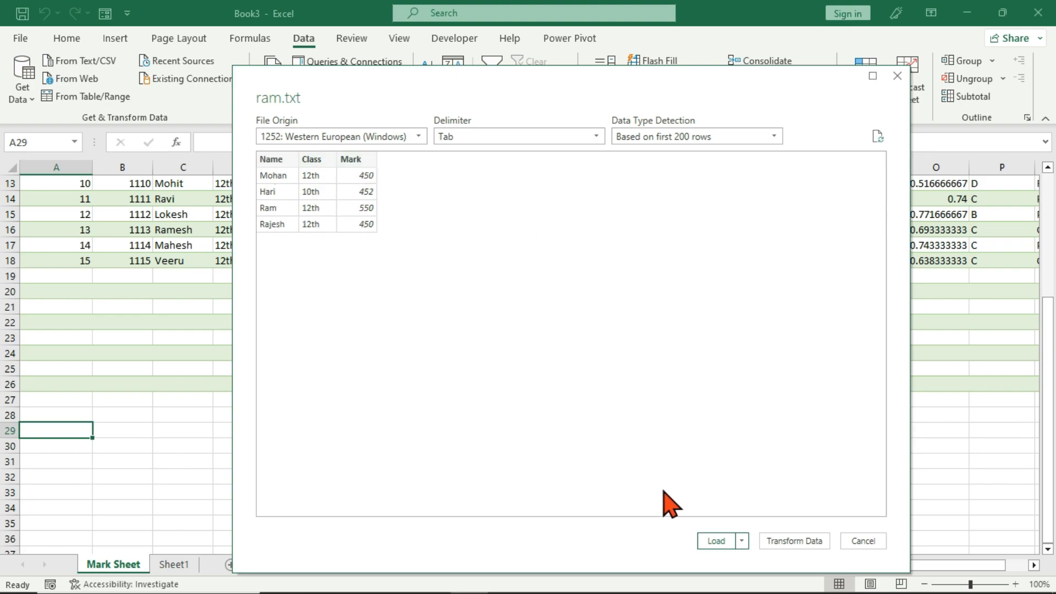
pyautogui.click(709, 540)
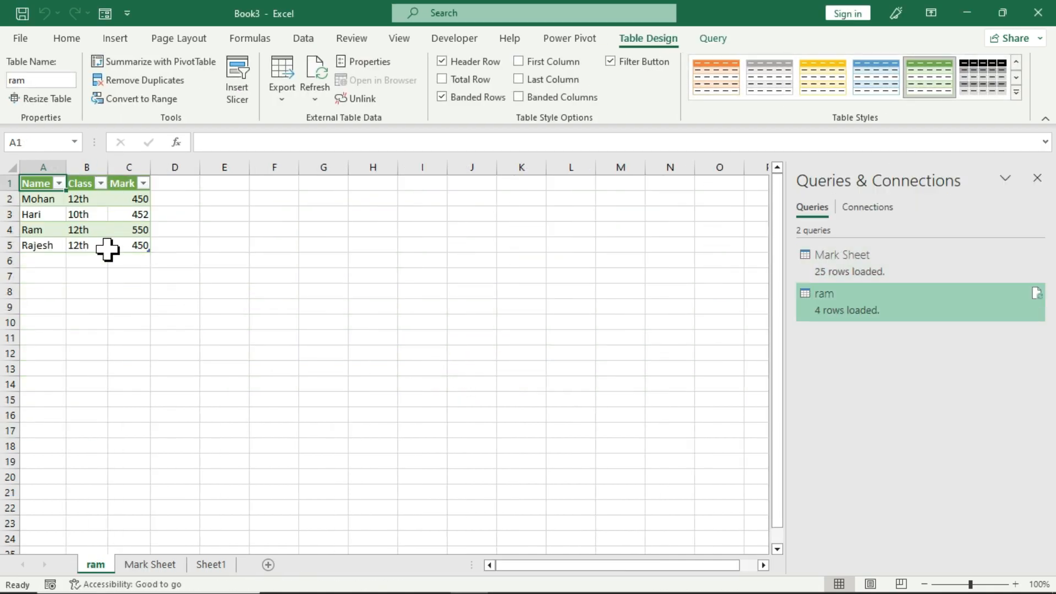
pyautogui.click(51, 271)
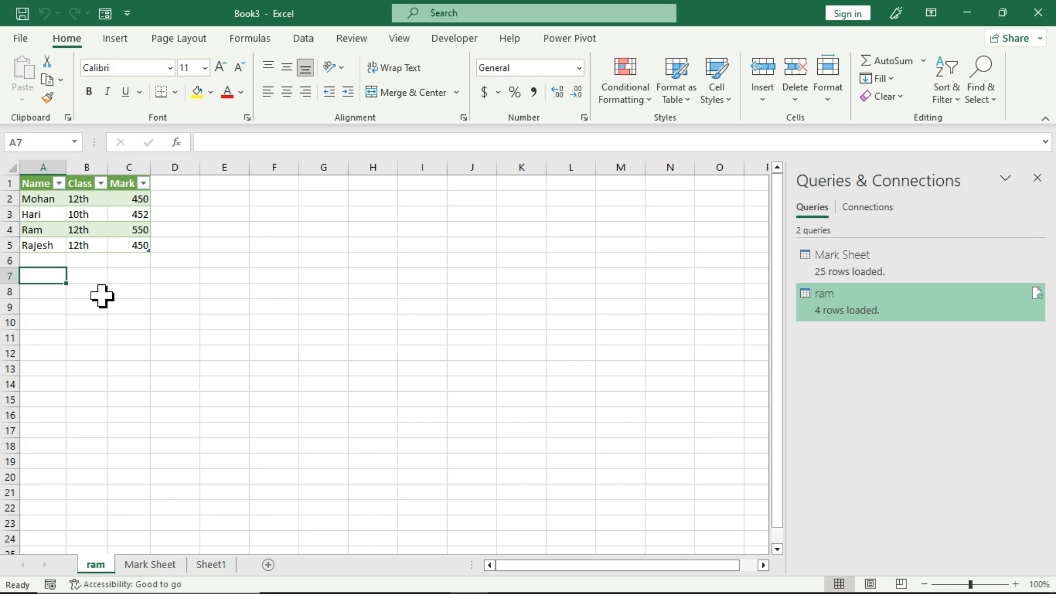
pyautogui.click(1037, 178)
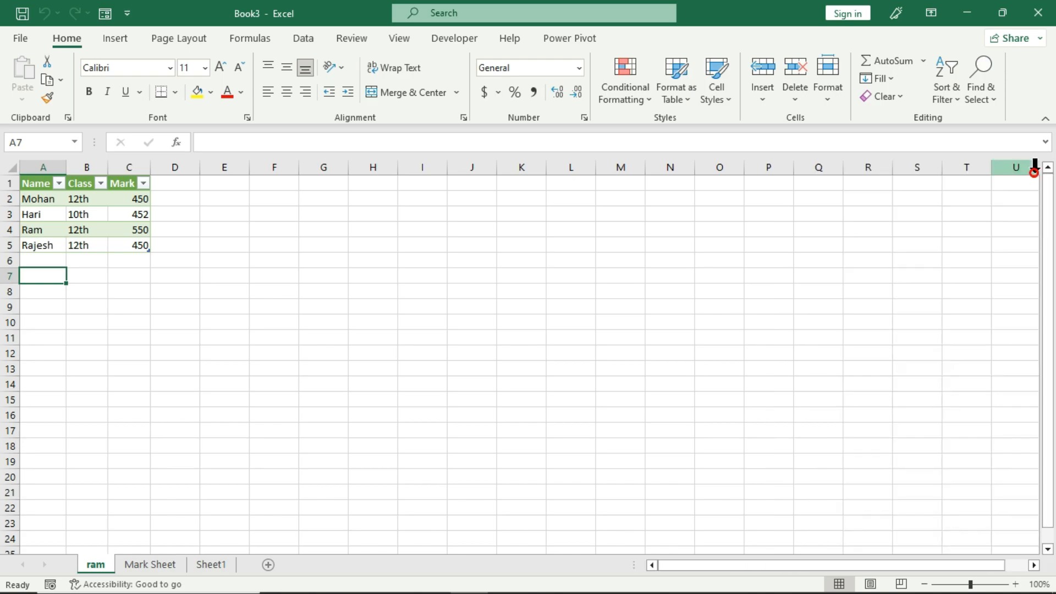
pyautogui.click(50, 262)
pyautogui.click(303, 38)
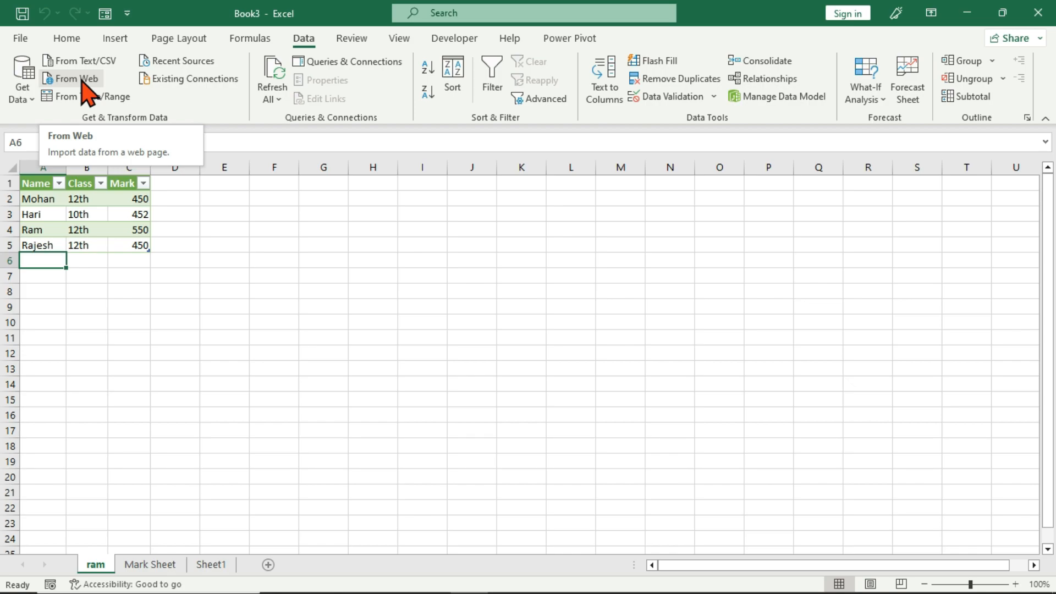
pyautogui.moveTo(353, 581)
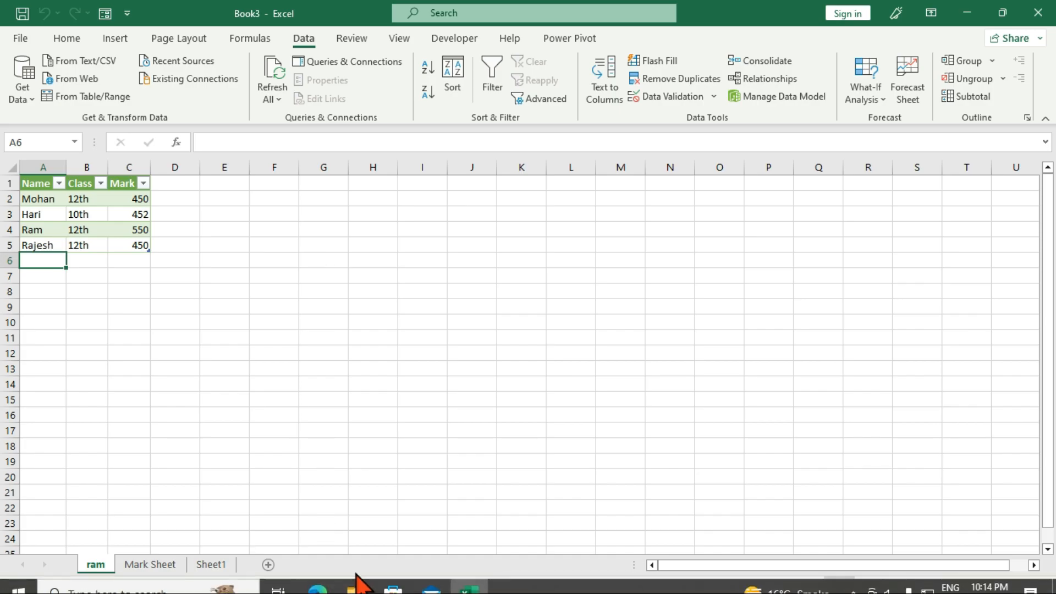
pyautogui.click(316, 577)
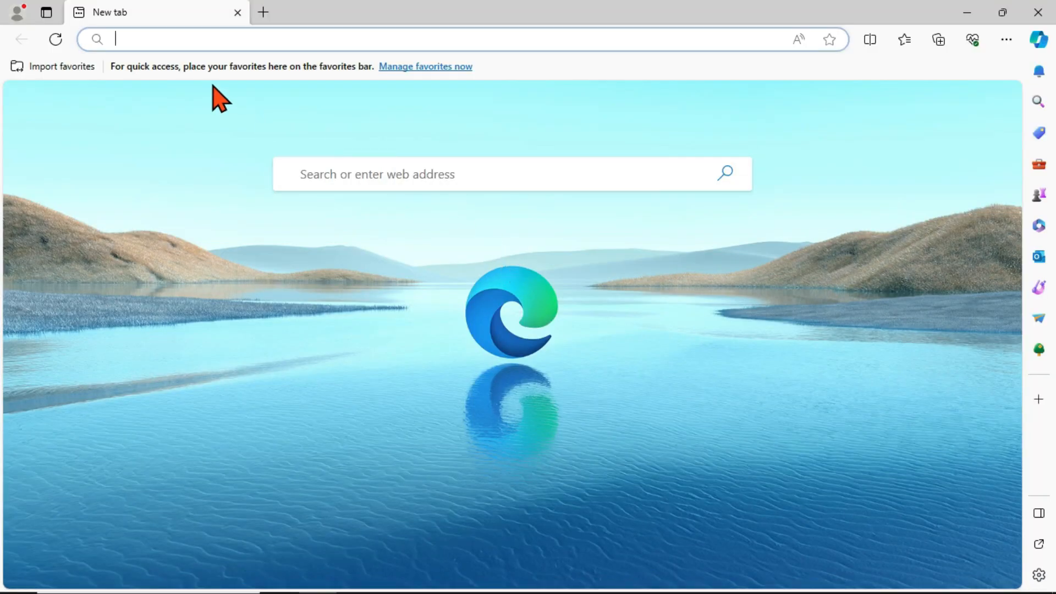
pyautogui.write('ww')
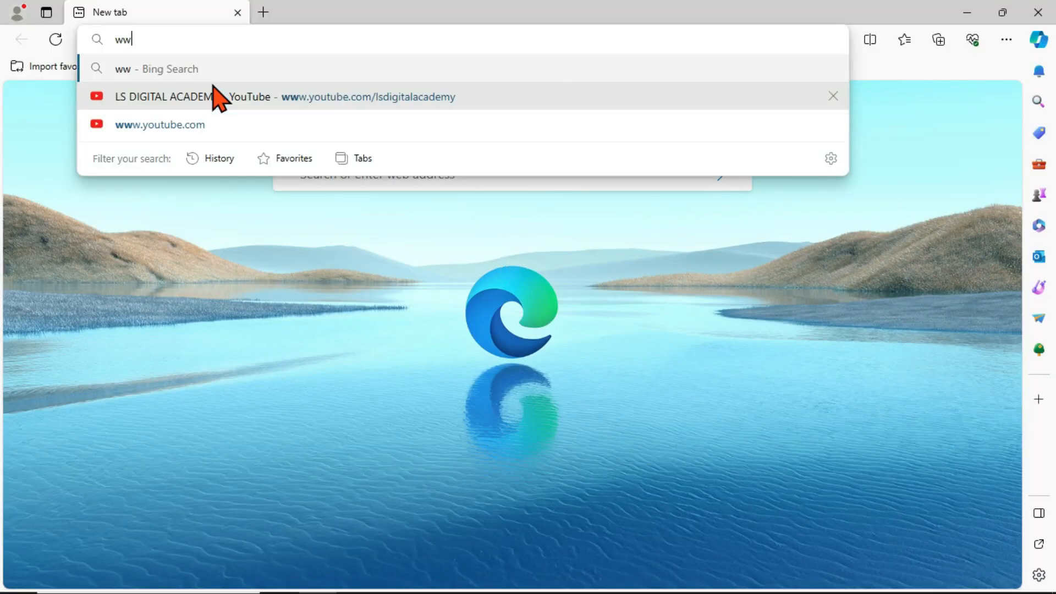
pyautogui.click(344, 291)
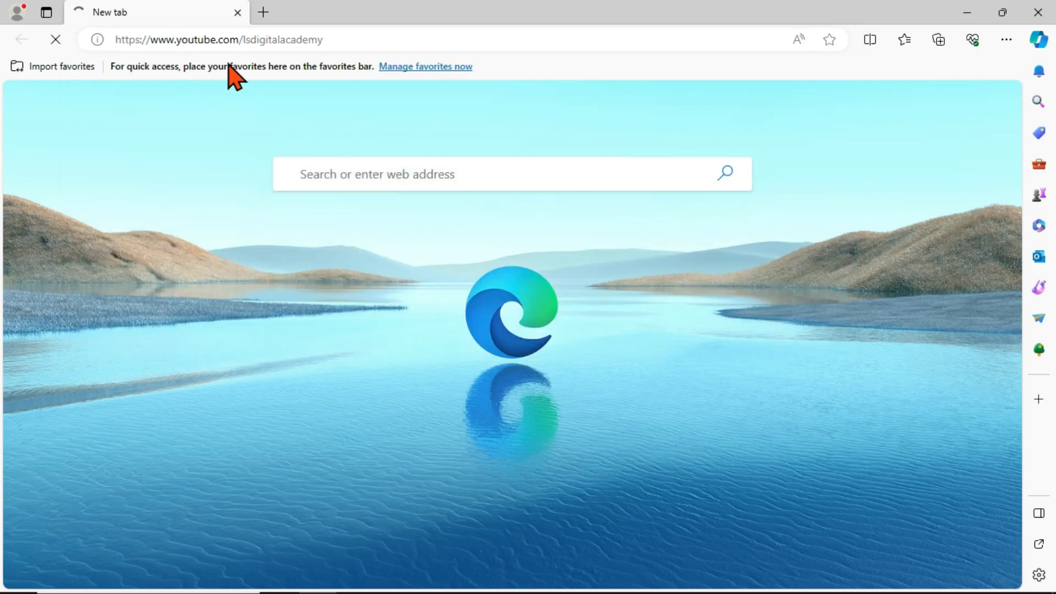
pyautogui.click(345, 44)
pyautogui.hotkey('ctrl', 'c')
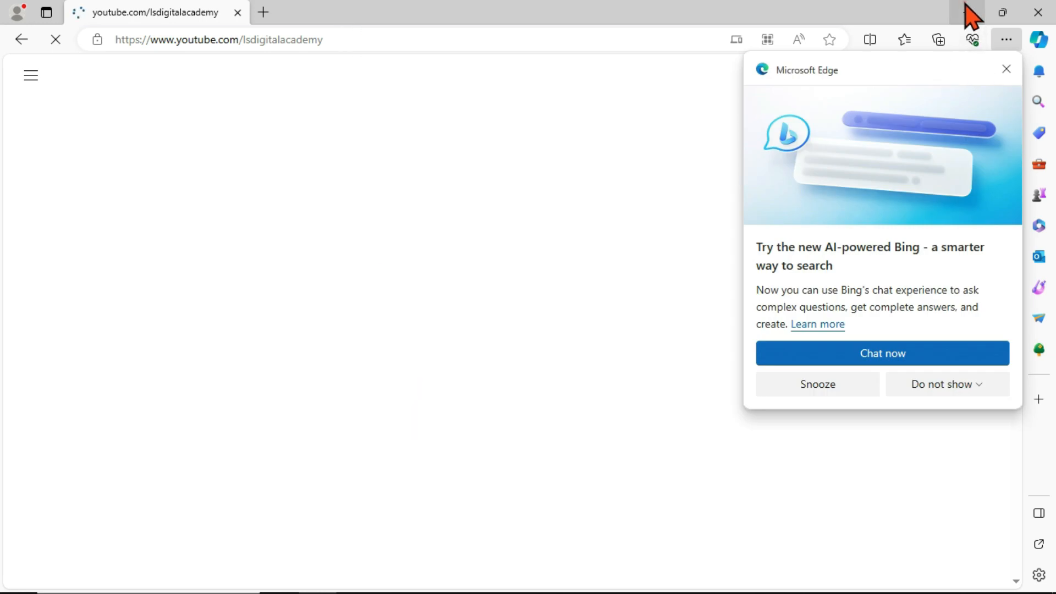
pyautogui.click(963, 11)
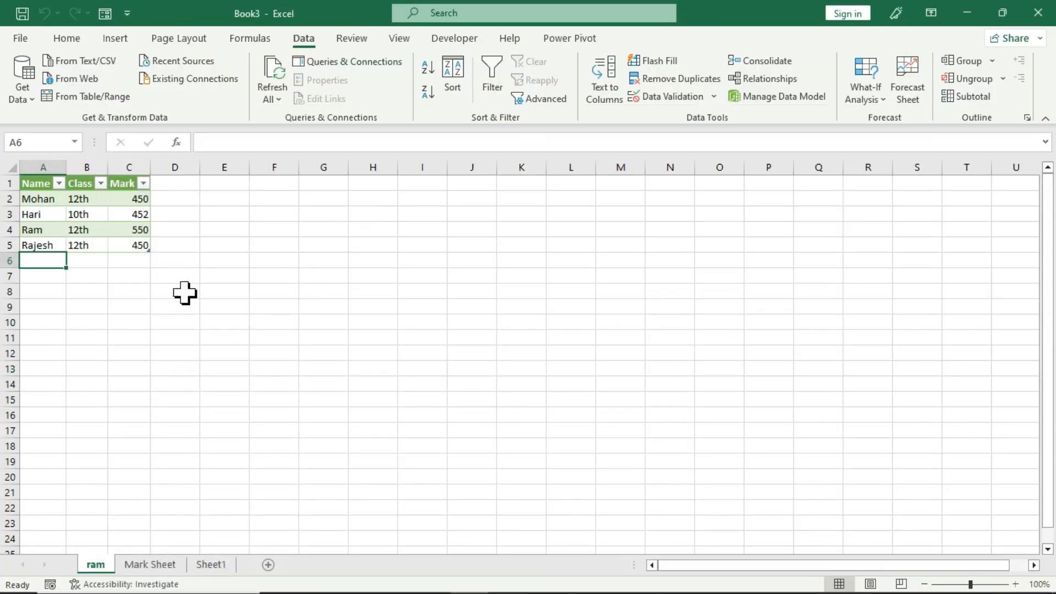
pyautogui.click(71, 292)
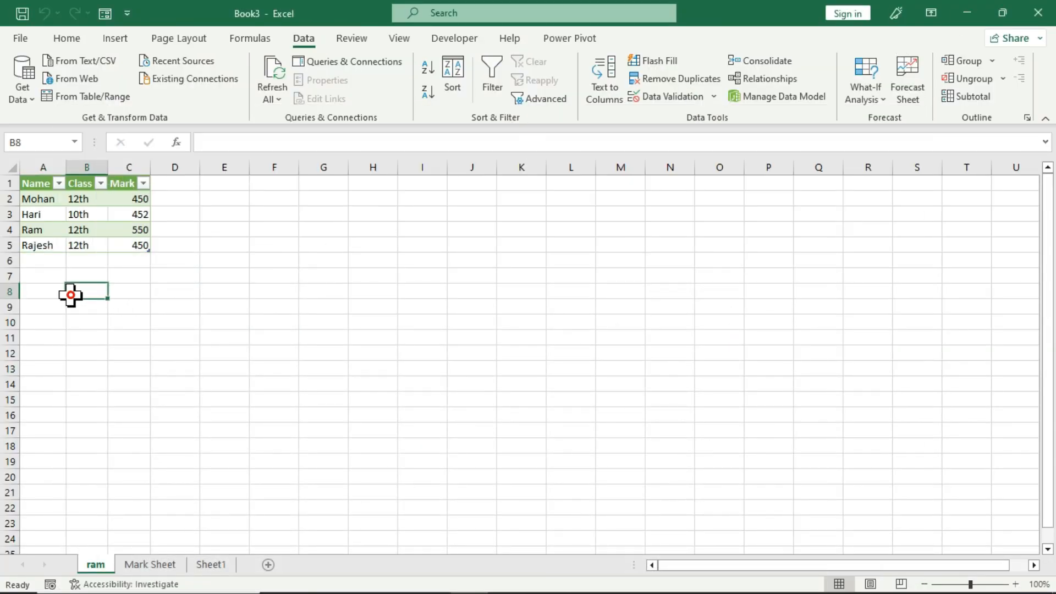
pyautogui.click(77, 84)
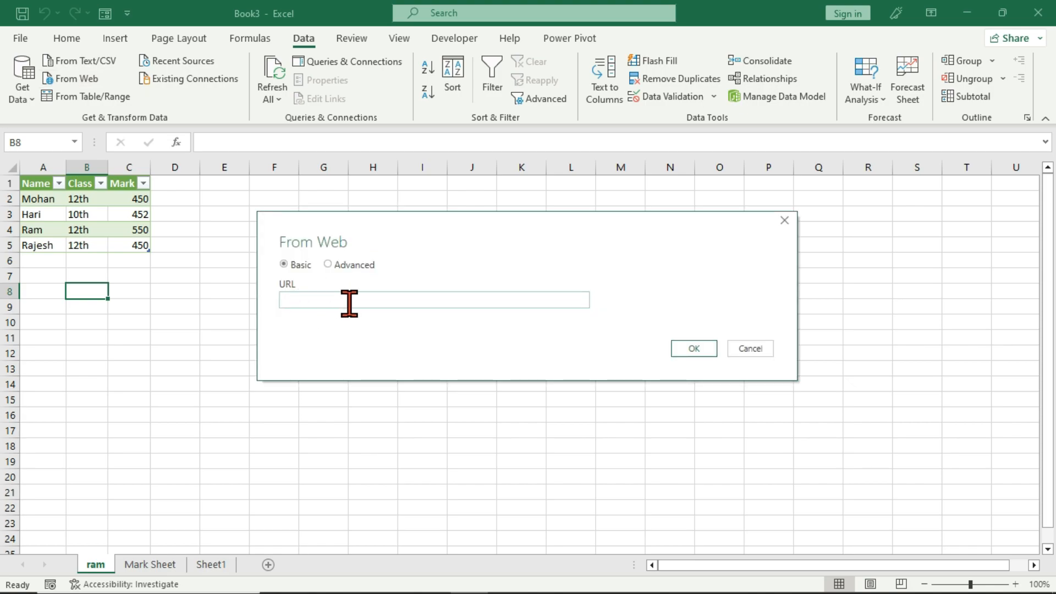
pyautogui.hotkey('ctrl', 'v')
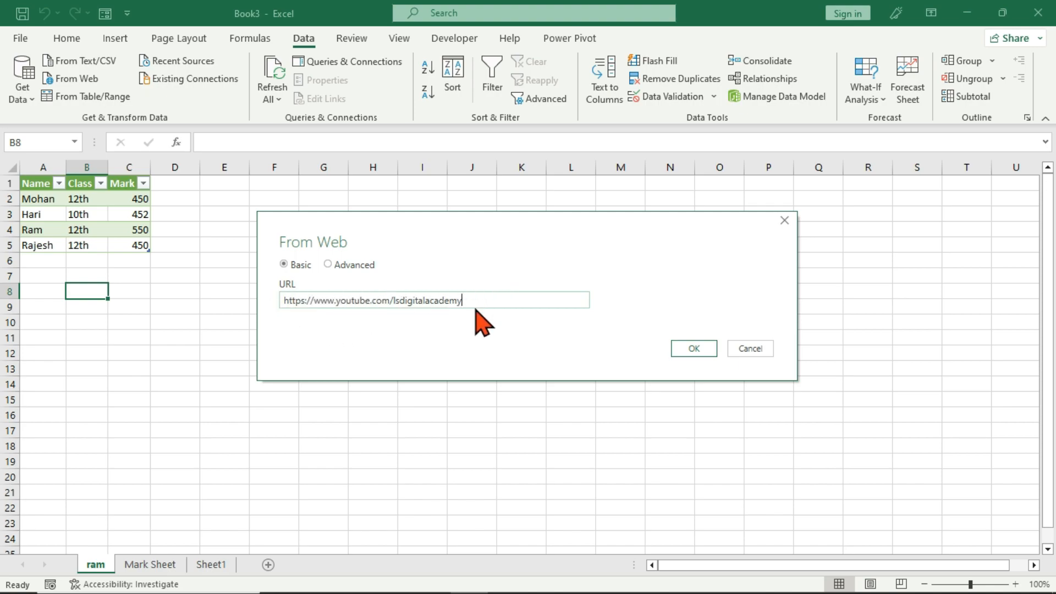
pyautogui.click(696, 350)
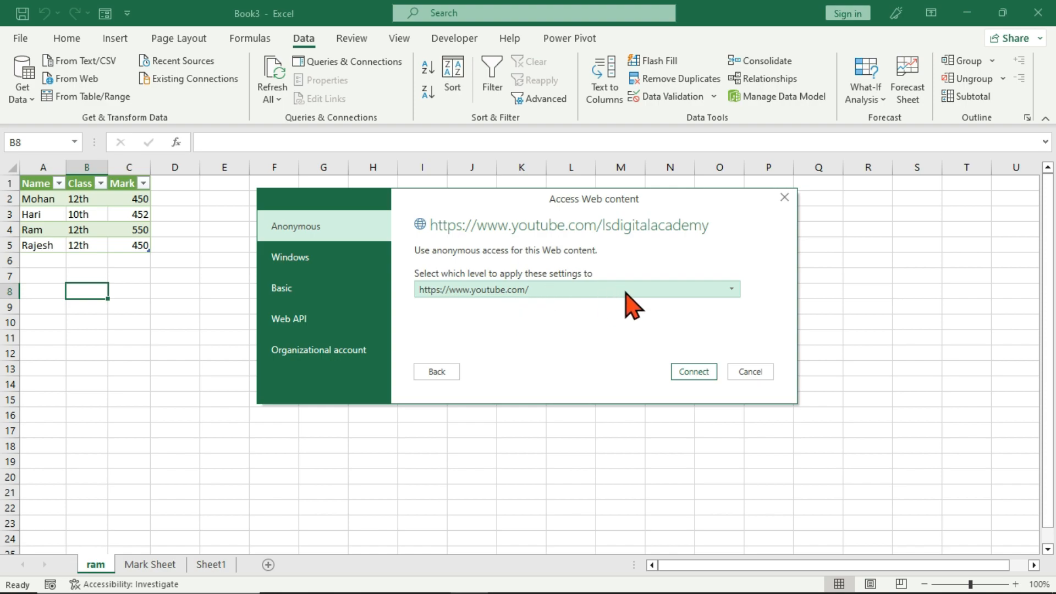
pyautogui.click(694, 373)
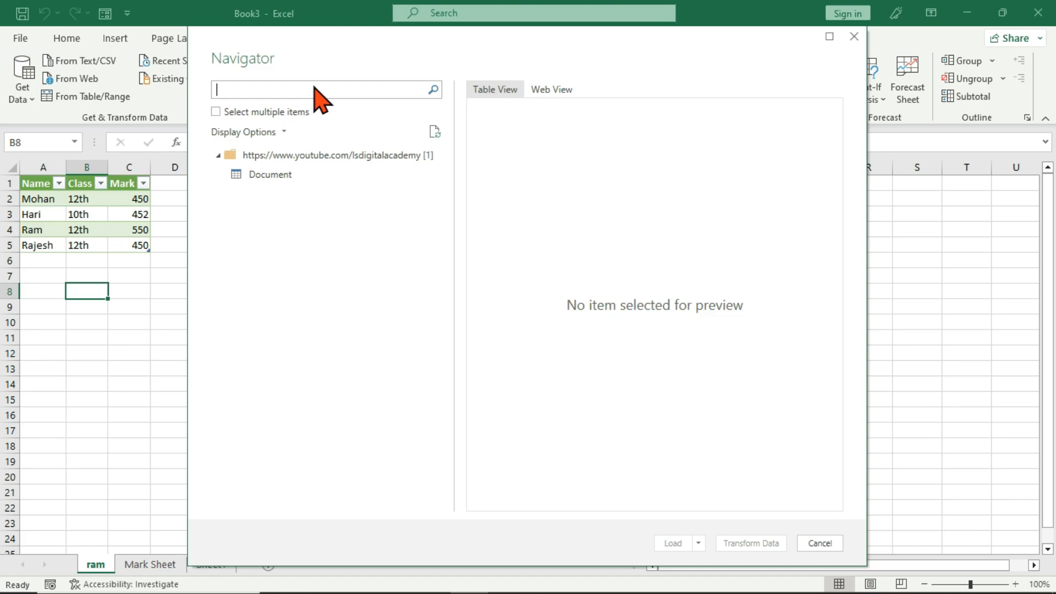
# Preview the Document table of the web source and load it into a new worksheet.
pyautogui.click(314, 154)
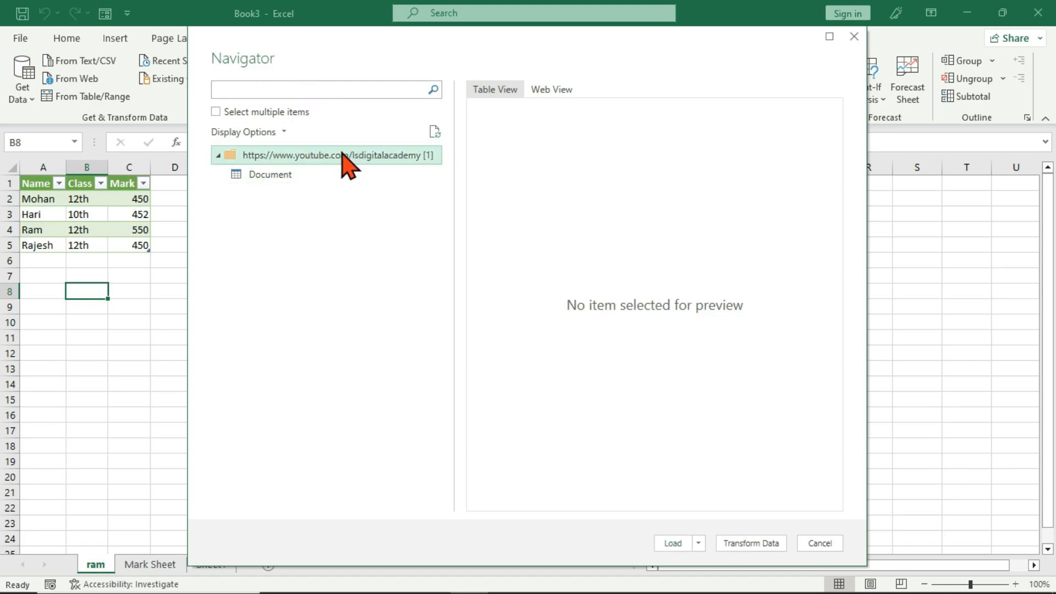
pyautogui.click(287, 173)
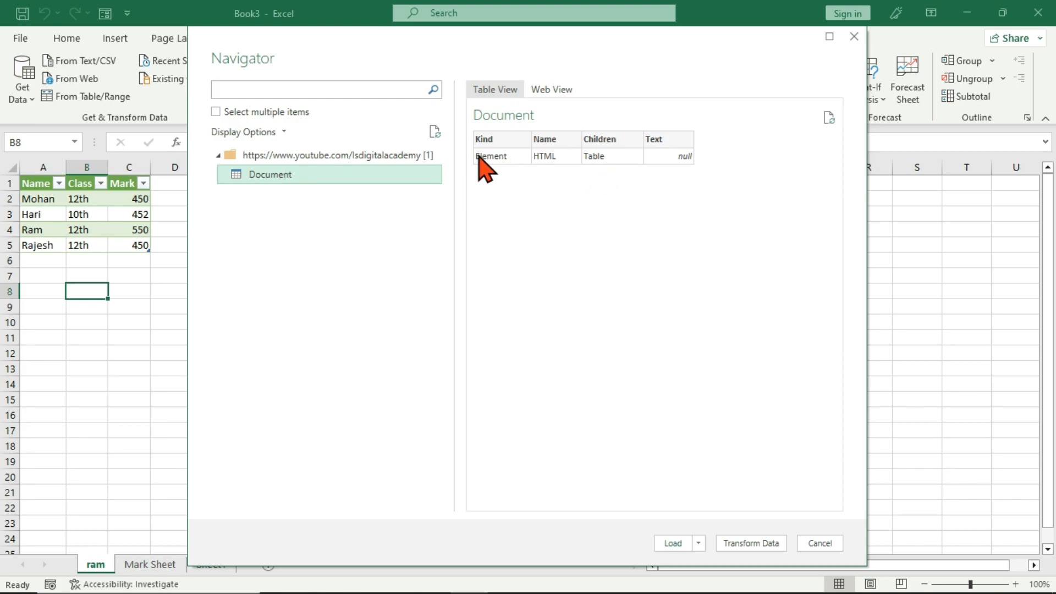
pyautogui.click(671, 544)
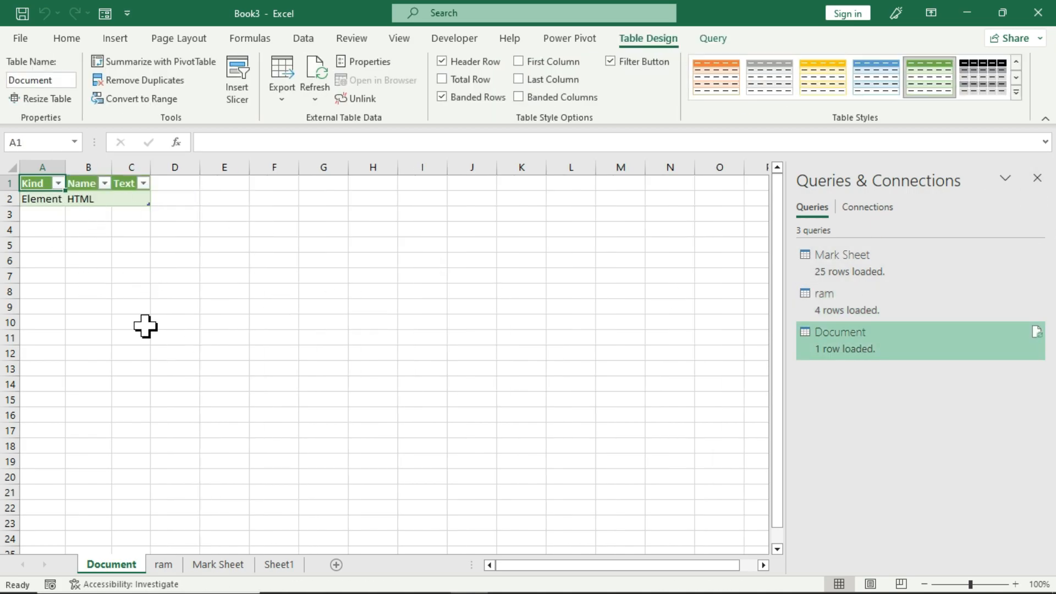
pyautogui.click(130, 308)
# Create a table without existing headers from the range A7:E16 on the Document sheet using From Table/Range.
pyautogui.click(304, 39)
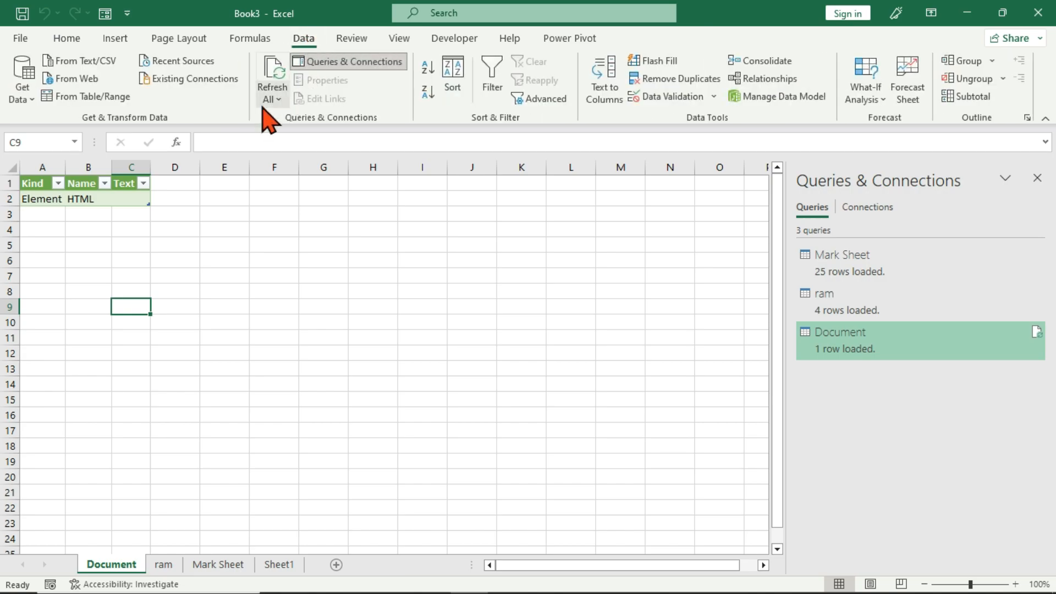
pyautogui.click(104, 98)
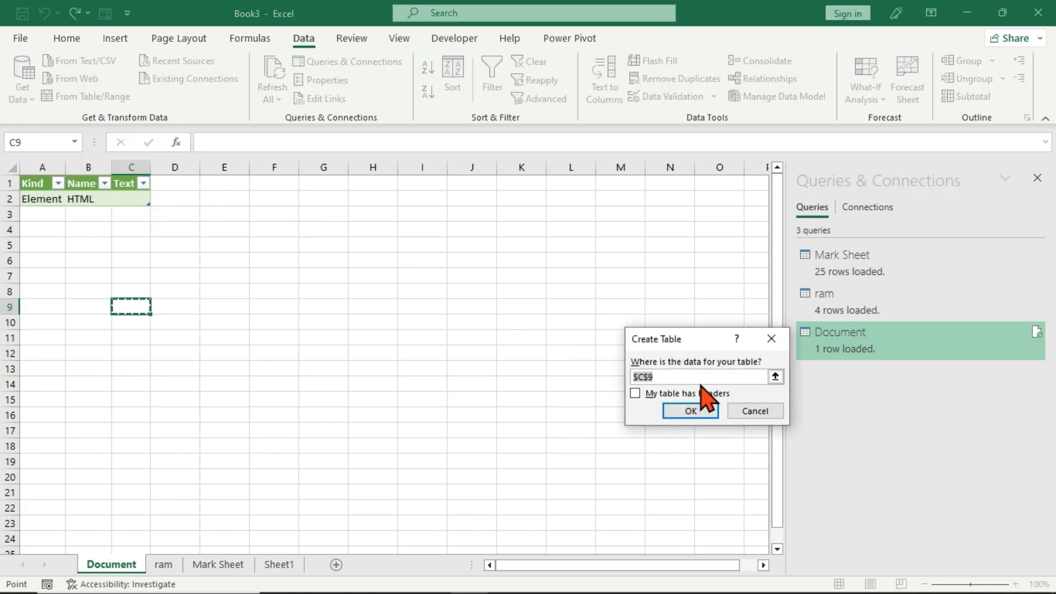
pyautogui.click(44, 274)
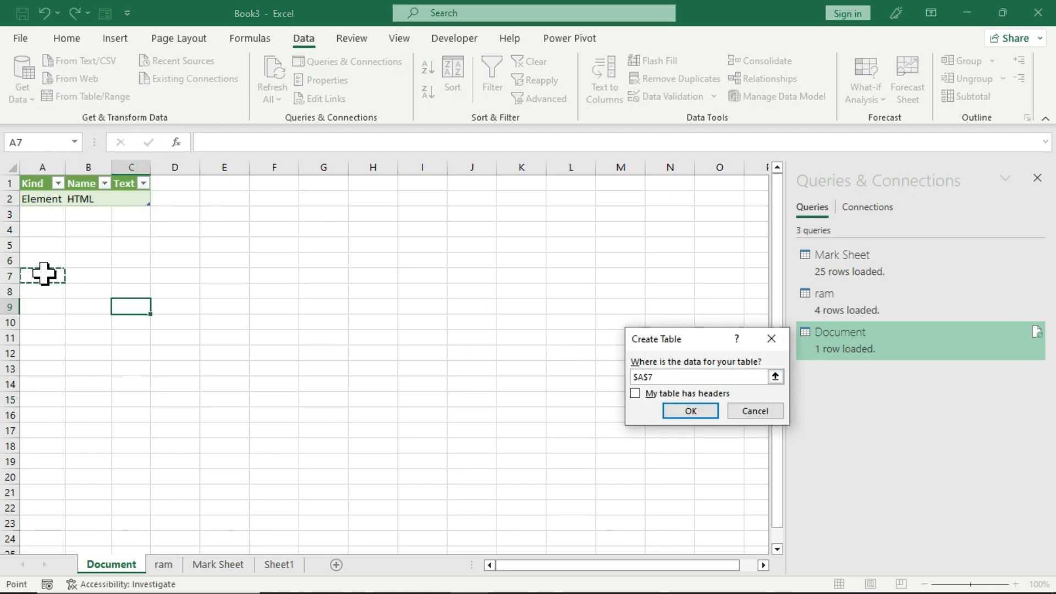
pyautogui.moveTo(44, 273); pyautogui.dragTo(217, 414)
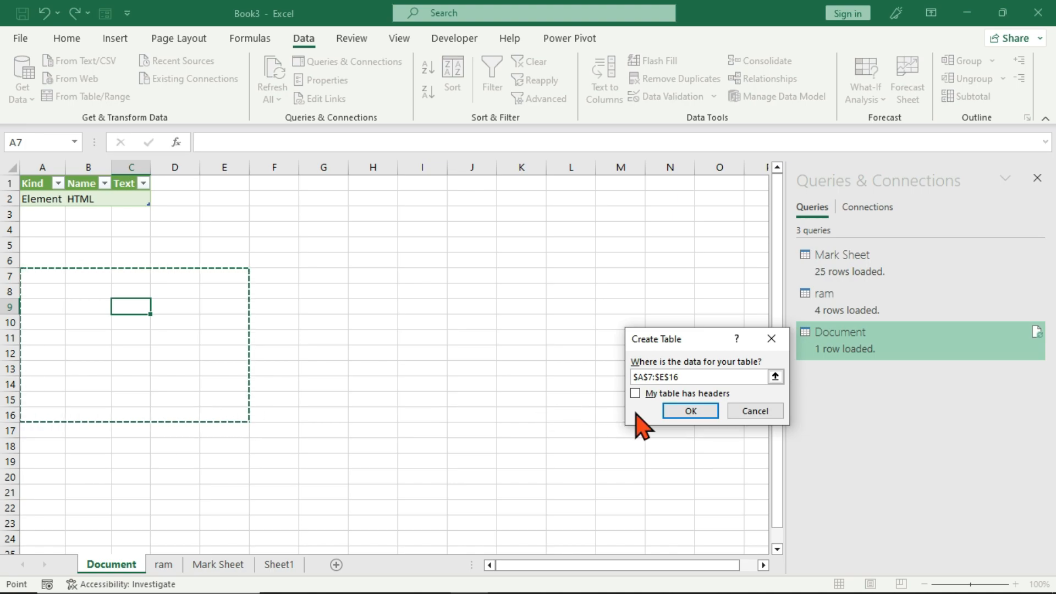
pyautogui.click(680, 413)
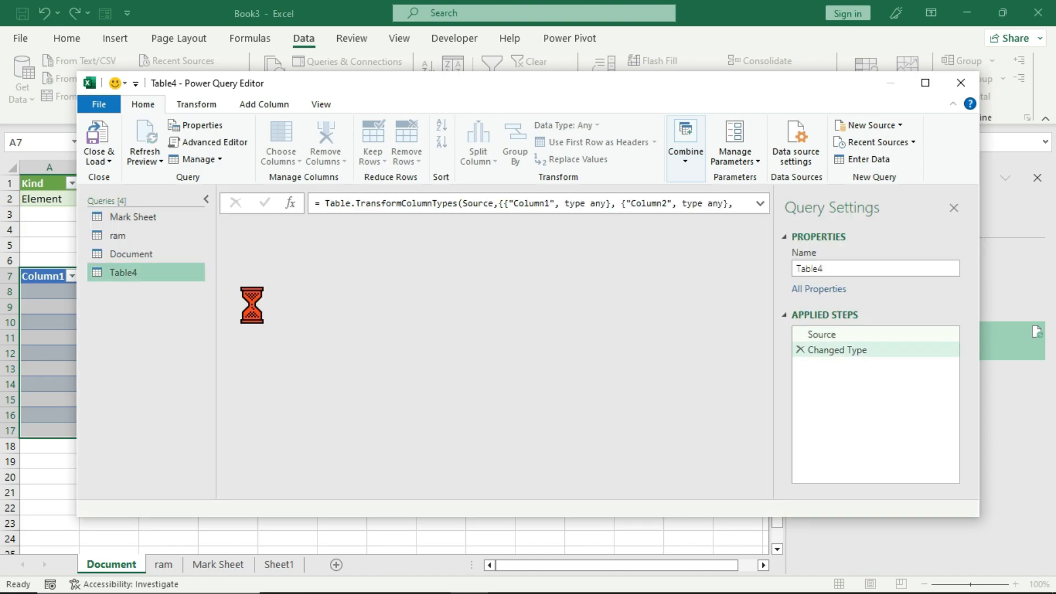
# Examine the cells in the first three columns of the new table in the Power Query Editor preview.
pyautogui.click(312, 250)
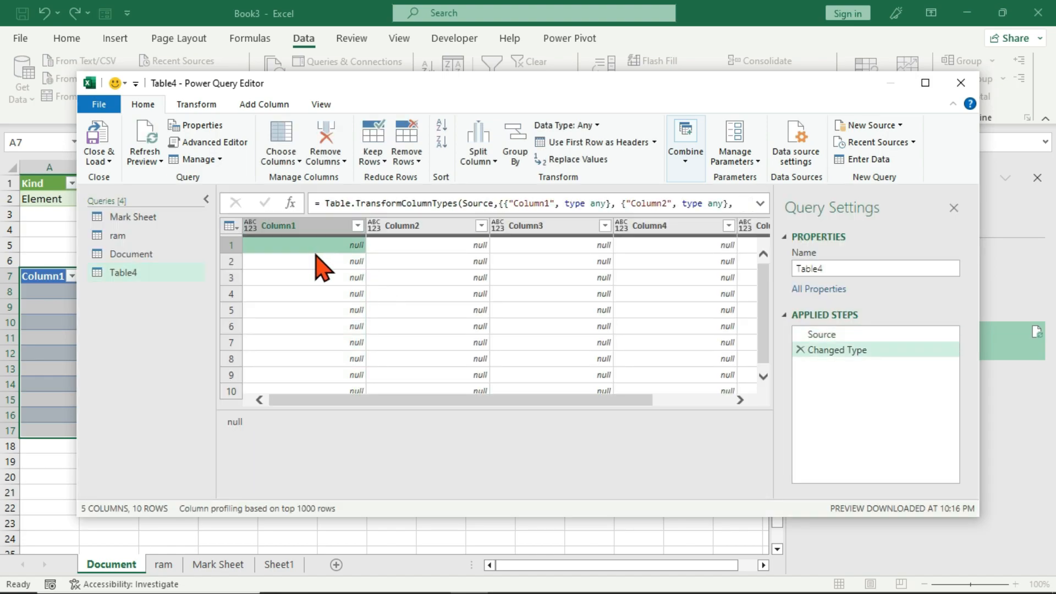
pyautogui.click(326, 277)
pyautogui.click(340, 310)
pyautogui.click(394, 308)
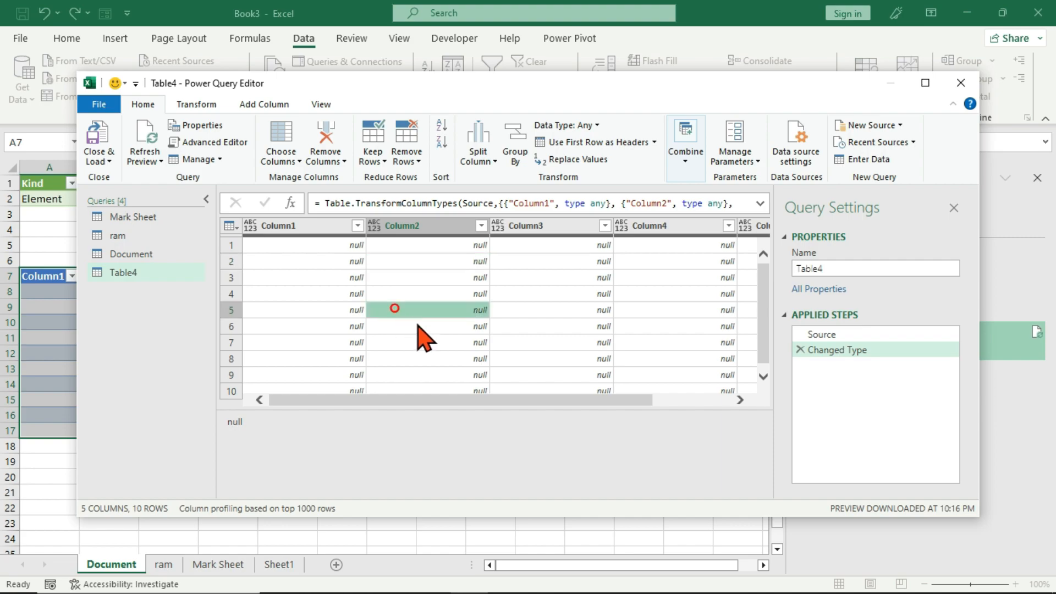
pyautogui.click(427, 331)
pyautogui.click(511, 277)
pyautogui.click(531, 321)
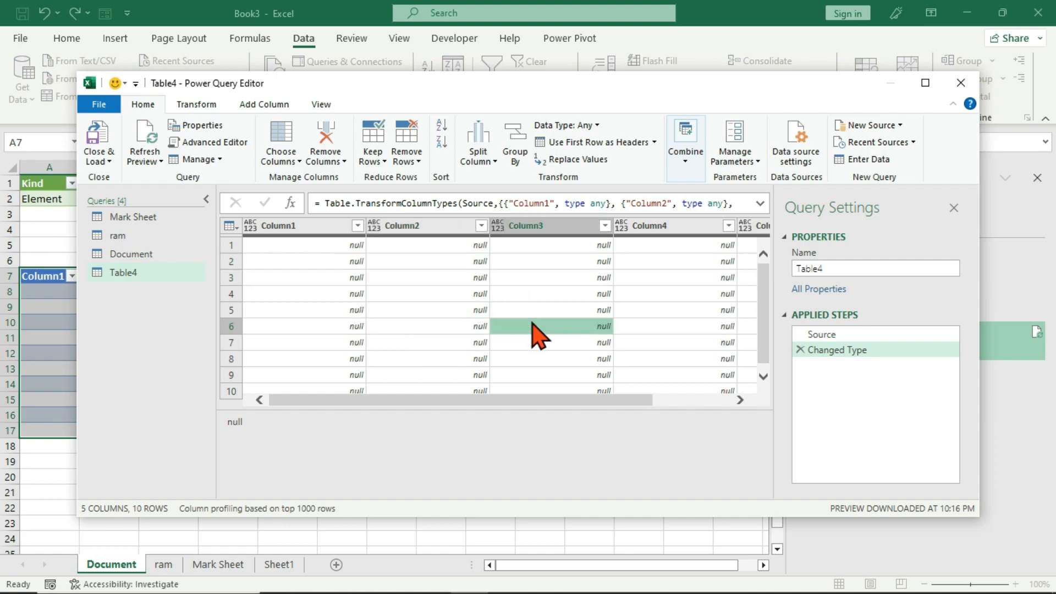
# Close the Power Query Editor, discard the query changes and select cell G10 on the Document sheet.
pyautogui.click(960, 83)
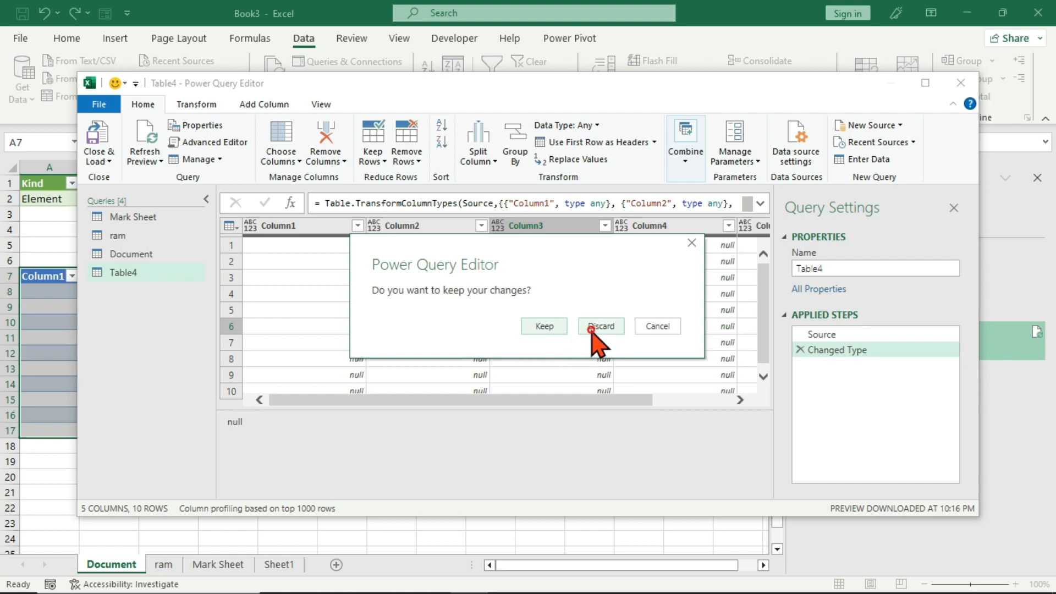
pyautogui.click(589, 327)
pyautogui.click(383, 327)
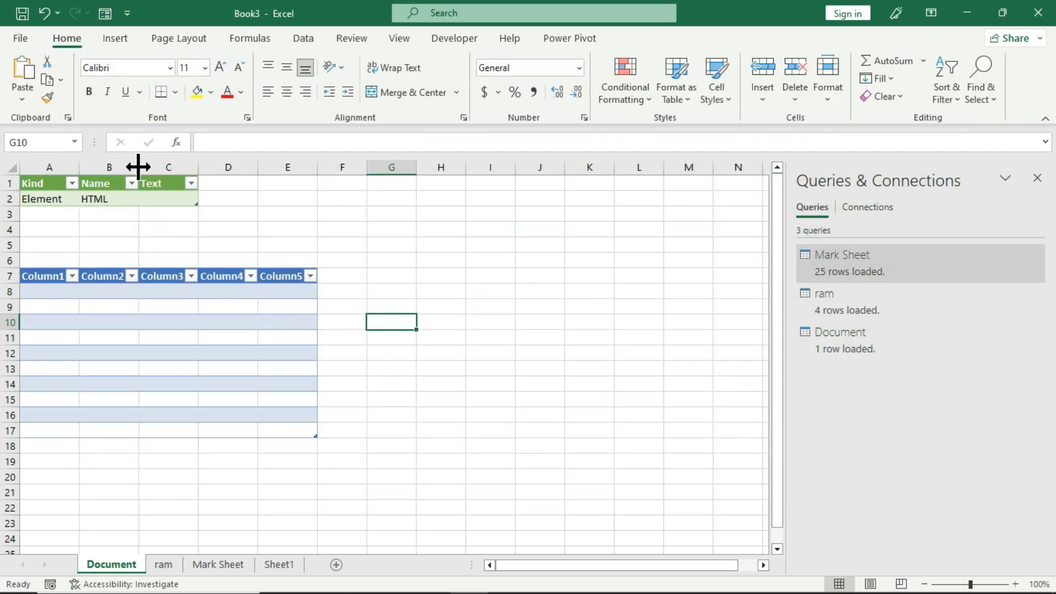
# Look over the five-column table on the Document sheet, including its body range A8:E17, and the data import options.
pyautogui.click(184, 342)
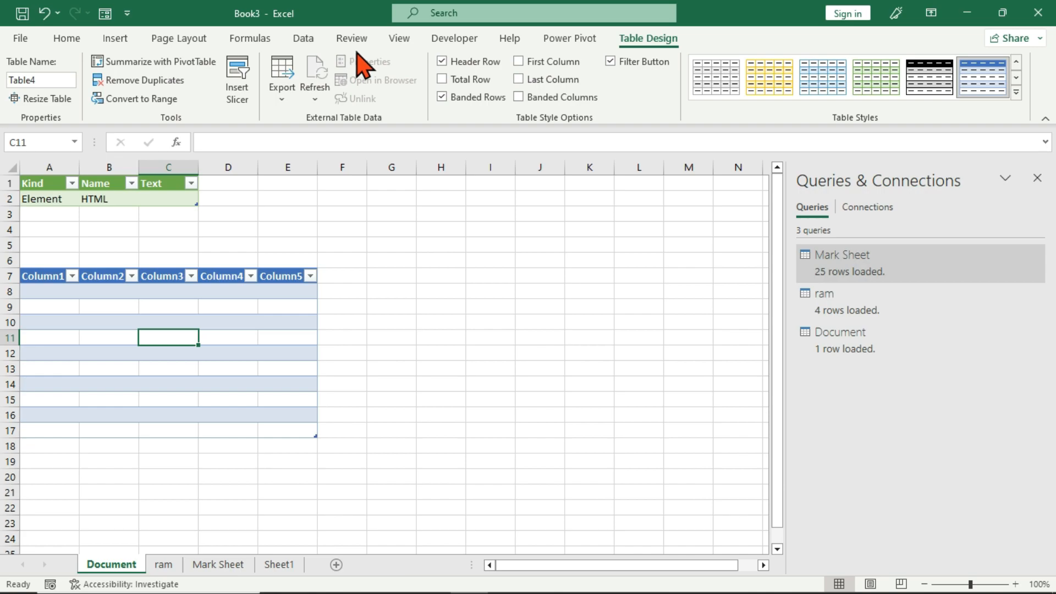
pyautogui.click(297, 39)
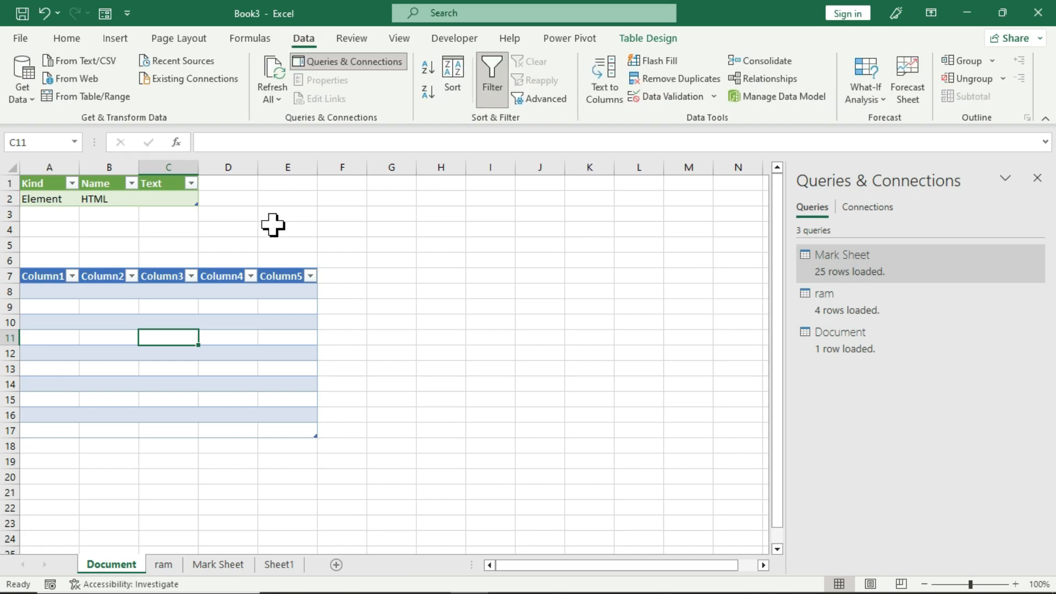
pyautogui.click(278, 342)
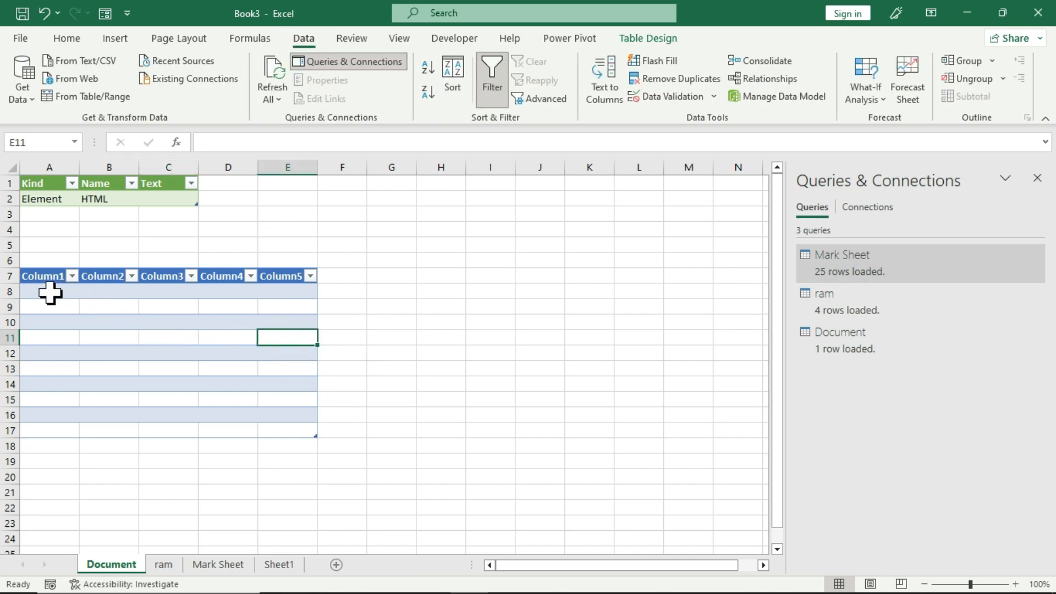
pyautogui.moveTo(49, 292); pyautogui.dragTo(279, 427)
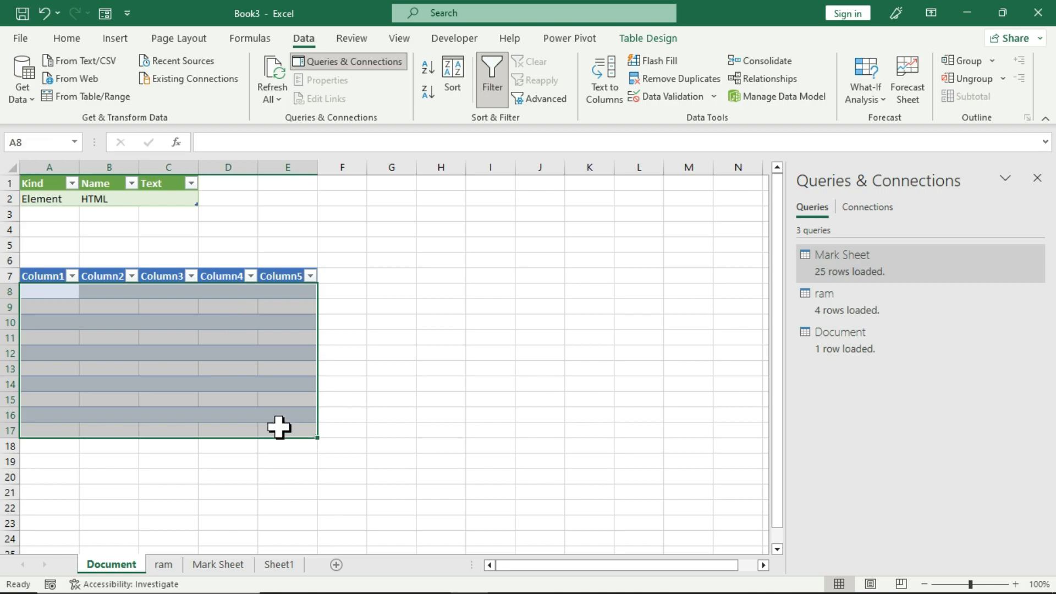
pyautogui.click(421, 340)
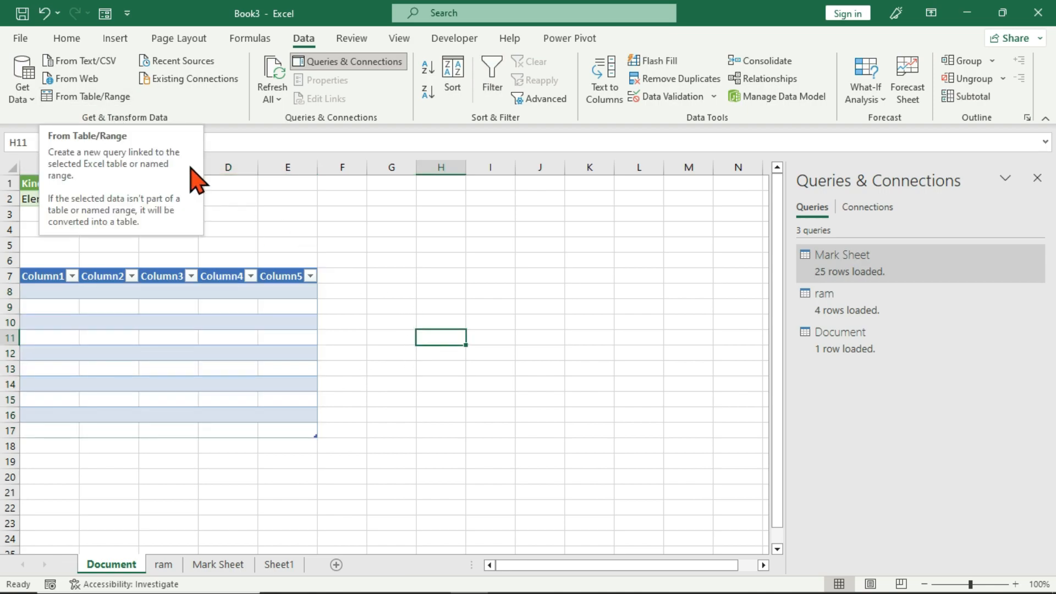
pyautogui.click(421, 243)
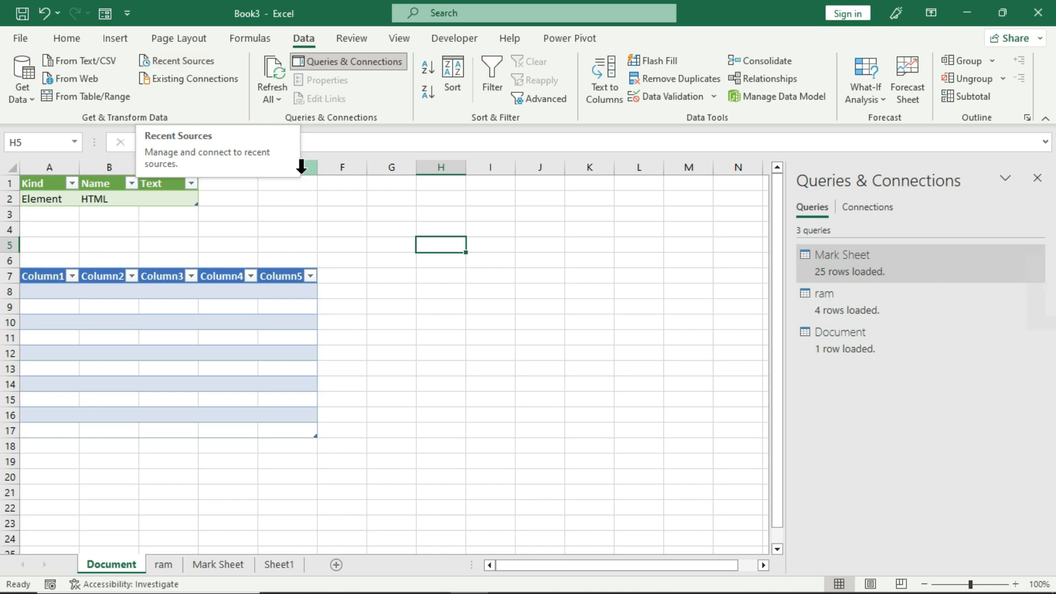
# Review the recent data sources, highlight Mark Sheet.xlsx in the list, and close it without connecting.
pyautogui.click(378, 279)
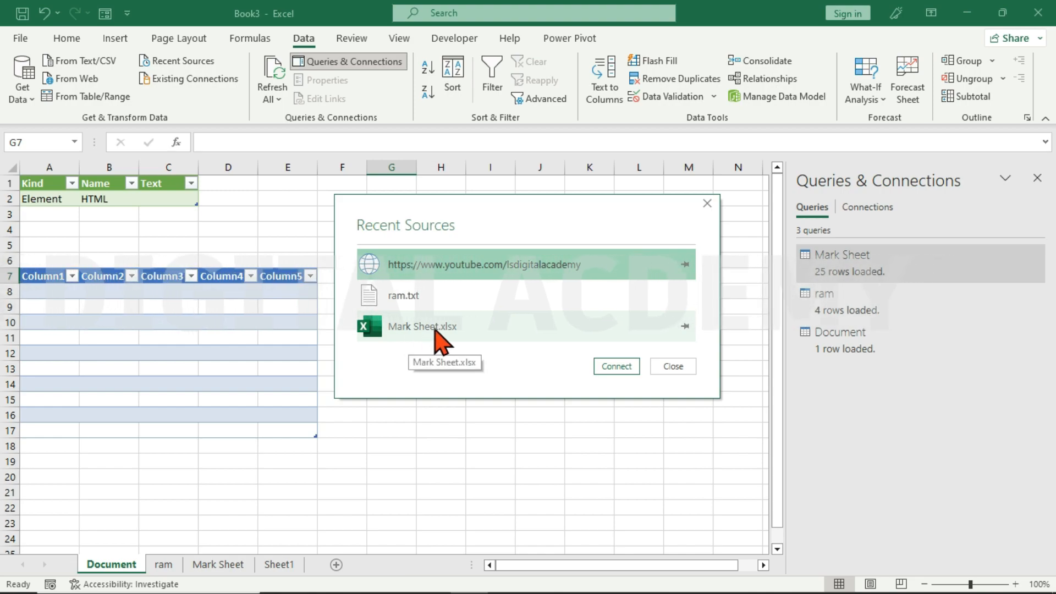
pyautogui.click(455, 333)
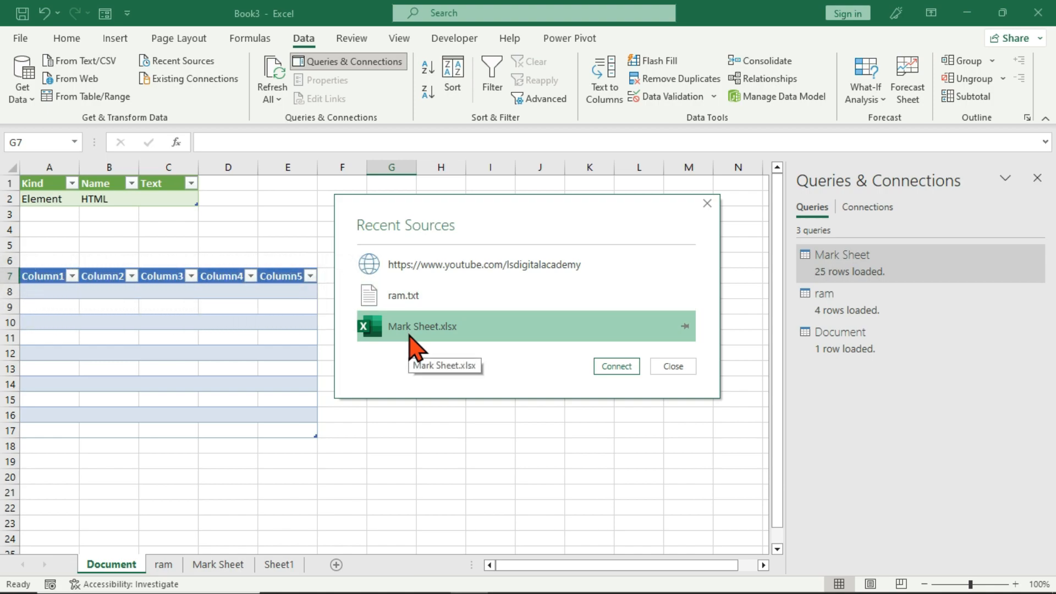
pyautogui.click(708, 204)
pyautogui.click(449, 369)
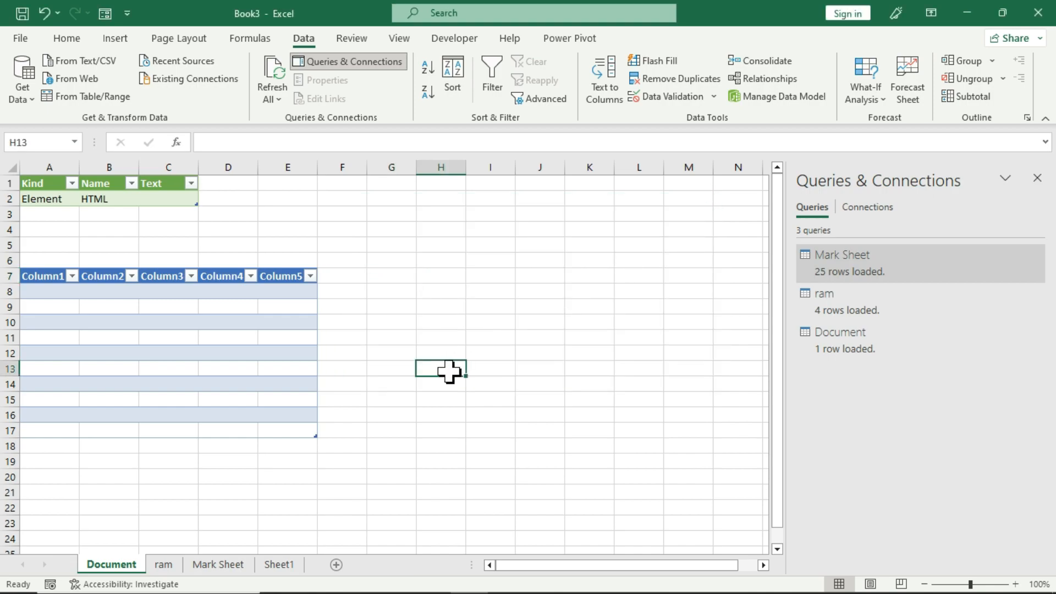
# Look through the database sources available for importing data, including SQL Server, Microsoft Access and Oracle.
pyautogui.click(21, 95)
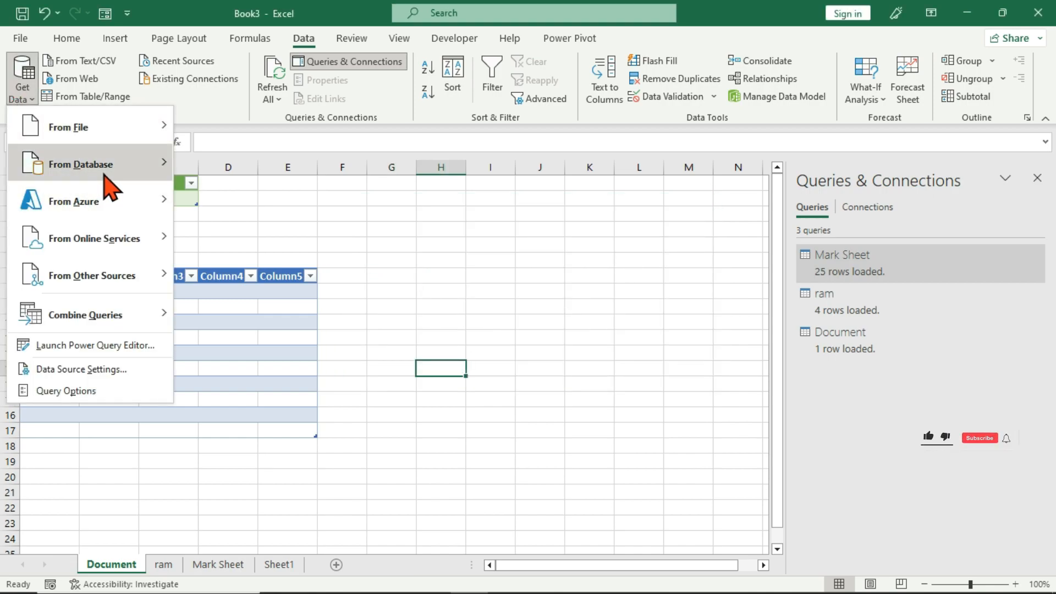
pyautogui.moveTo(163, 175)
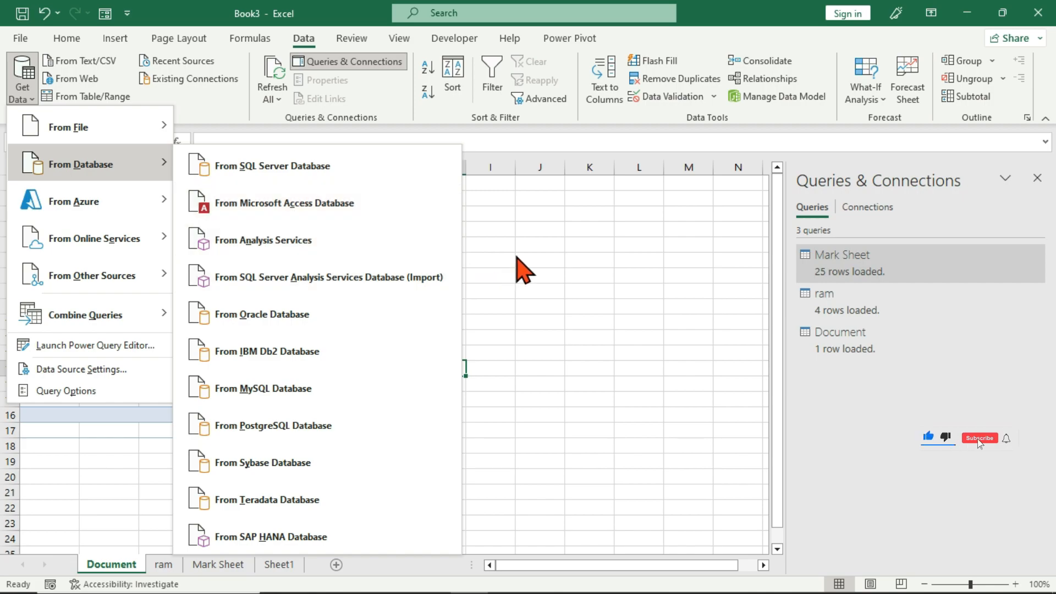
pyautogui.click(516, 257)
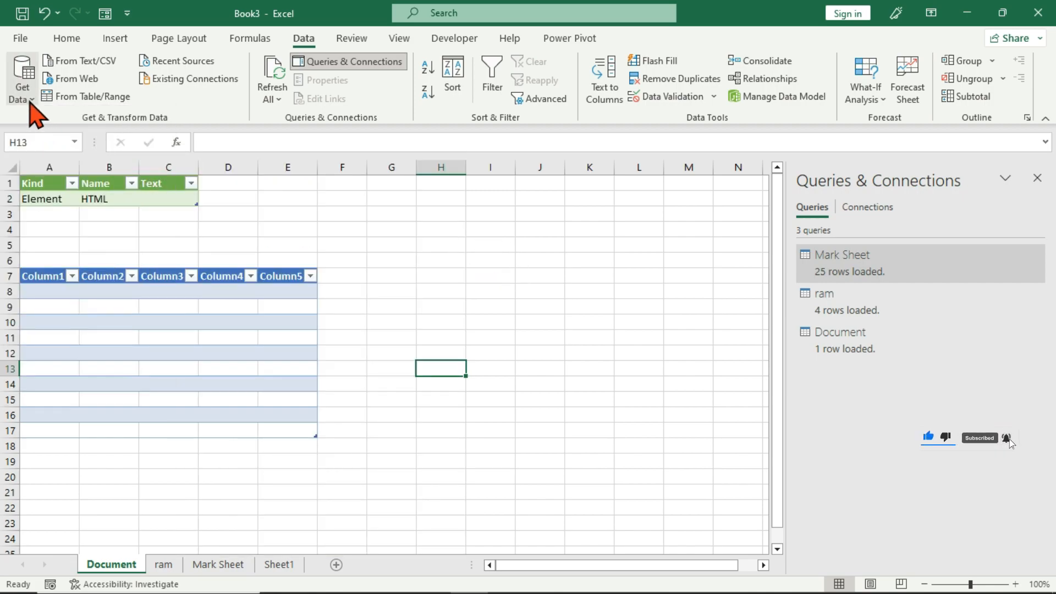
pyautogui.click(27, 98)
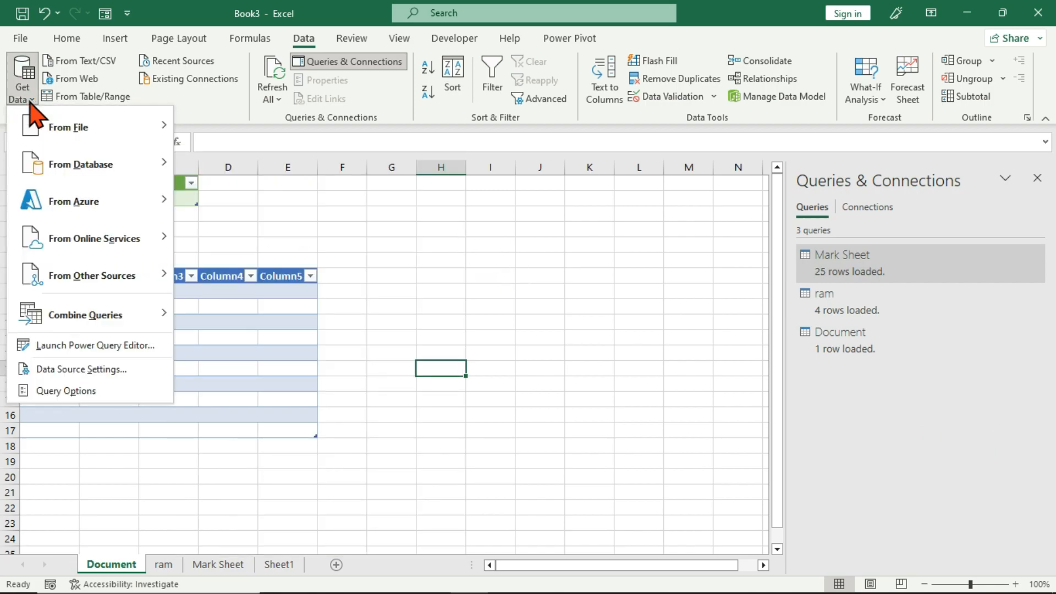
pyautogui.moveTo(105, 170)
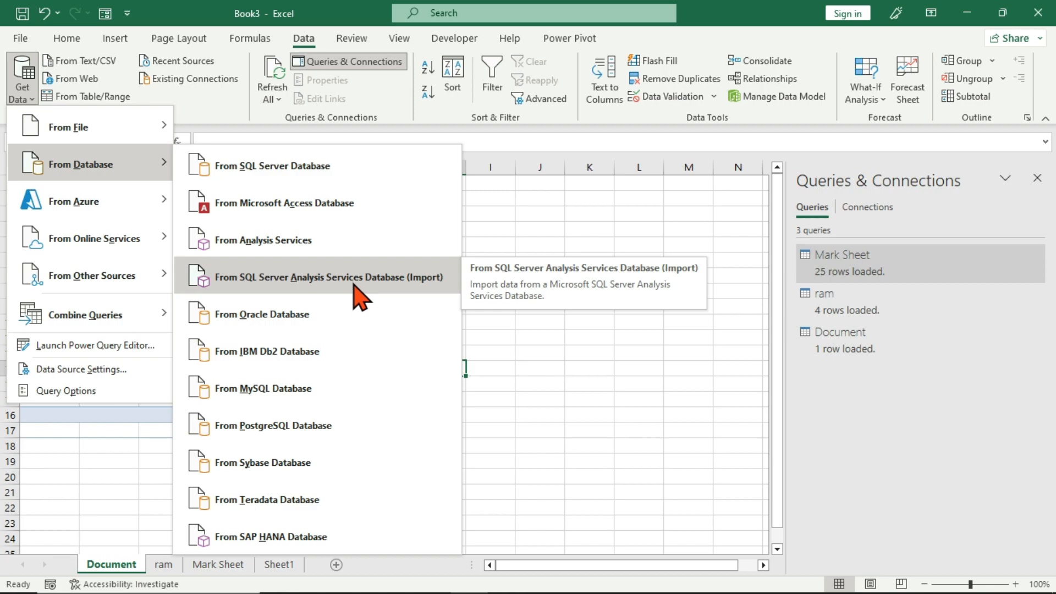
pyautogui.moveTo(125, 122)
pyautogui.click(126, 437)
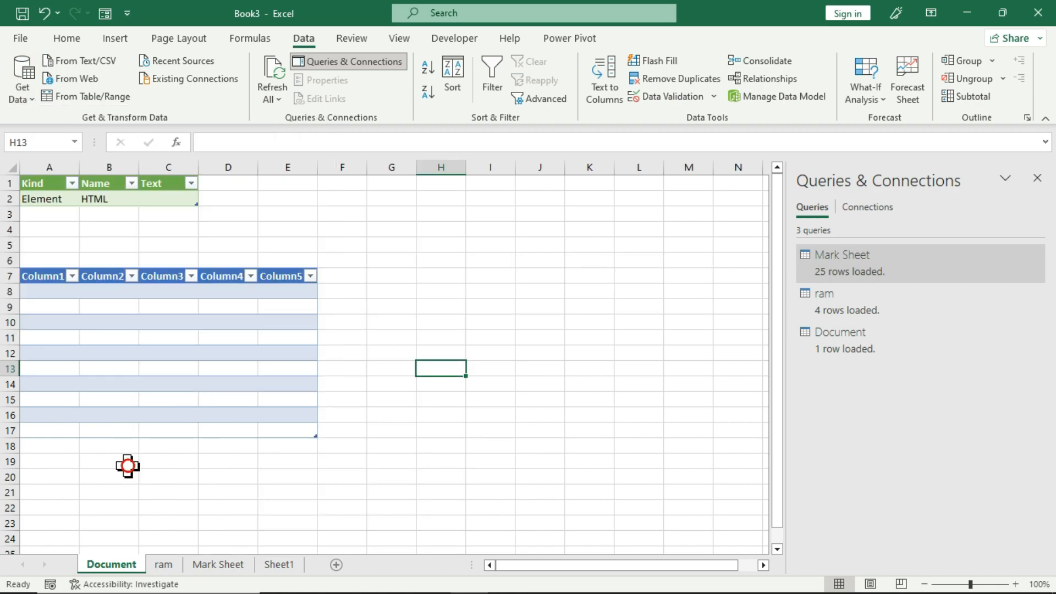
# Switch to Access and create a blank database with the file name Database1.
pyautogui.click(101, 578)
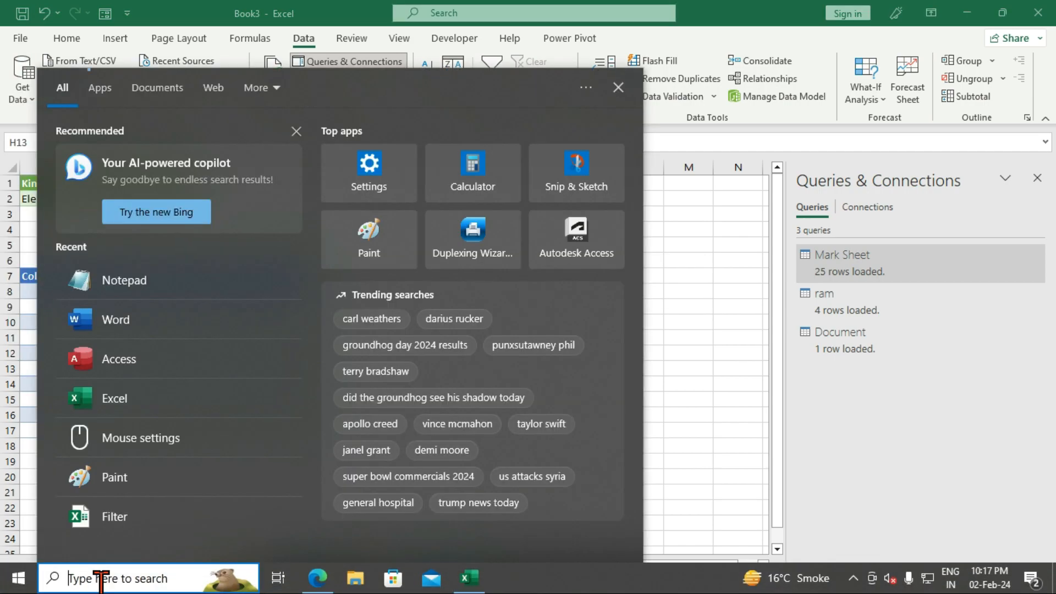
pyautogui.write('access')
pyautogui.click(136, 167)
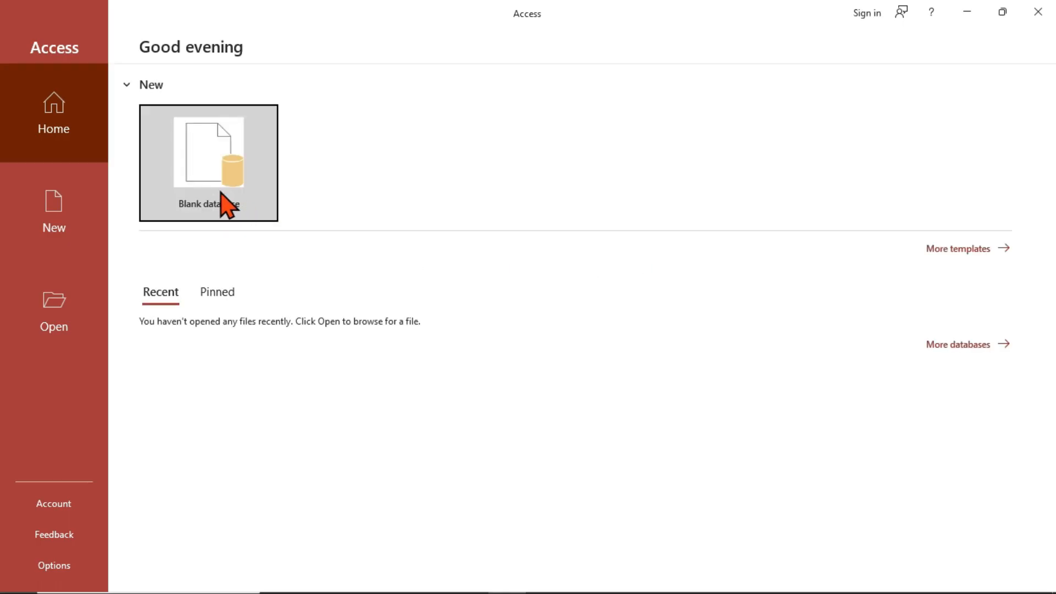
pyautogui.click(226, 205)
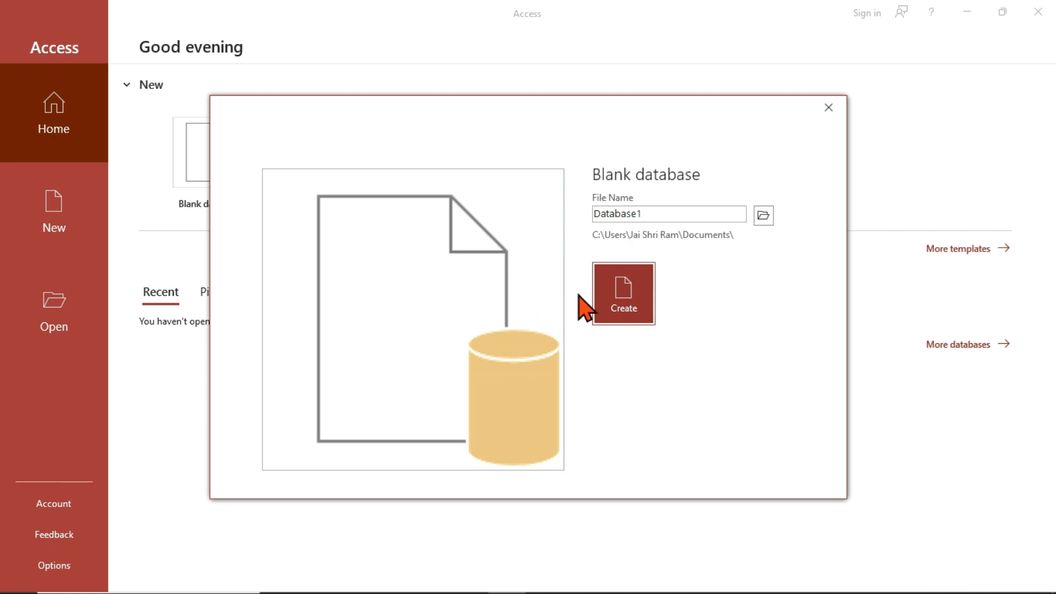
pyautogui.click(605, 295)
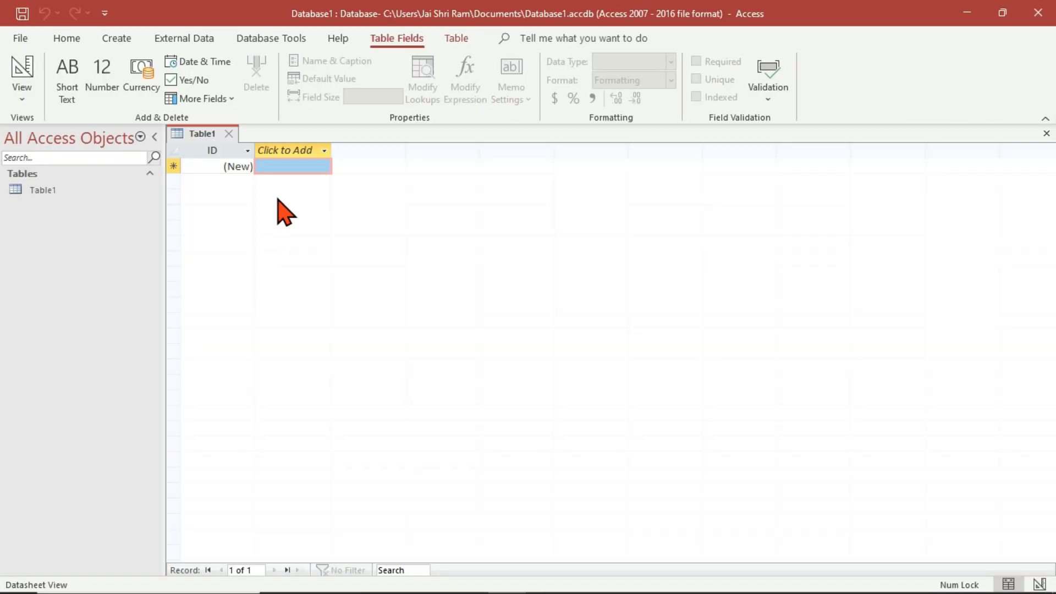
# Enter Name, Father's Name and Mobile No across the first row of the new table, starting beside the ID column.
pyautogui.write('Name')
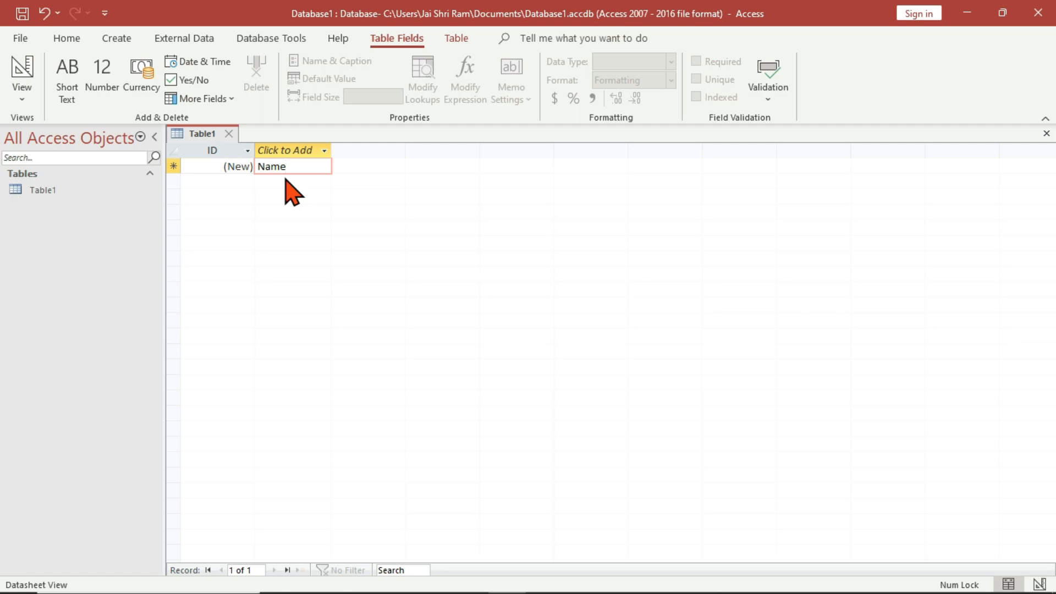
pyautogui.press('Tab')
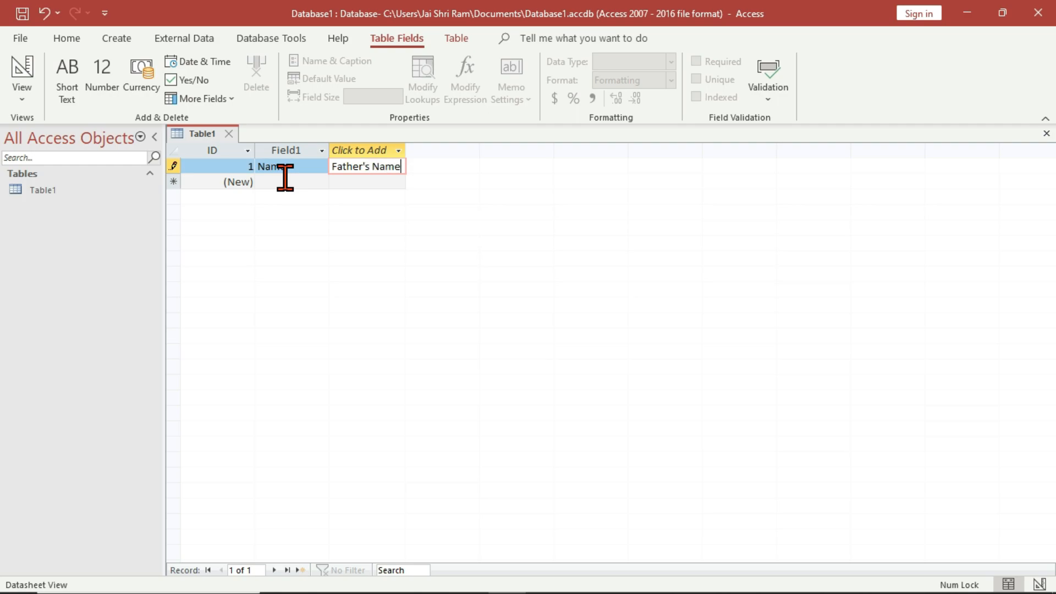
pyautogui.write("Father's Name")
pyautogui.press('Tab')
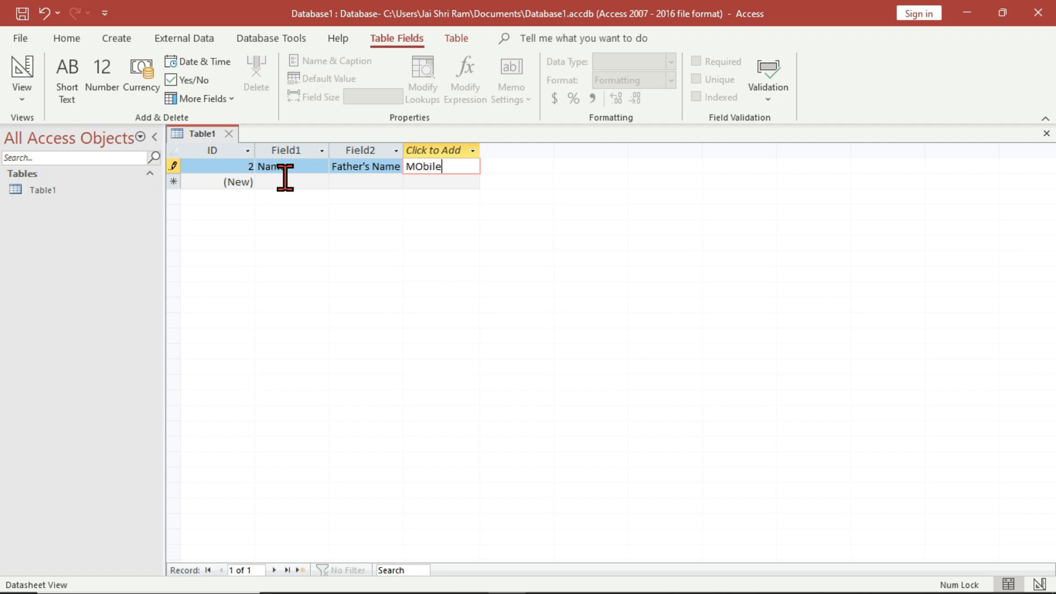
pyautogui.write('MObile No')
# Fill the row below the labels with the first person's full name, father's name and mobile number.
pyautogui.click(297, 184)
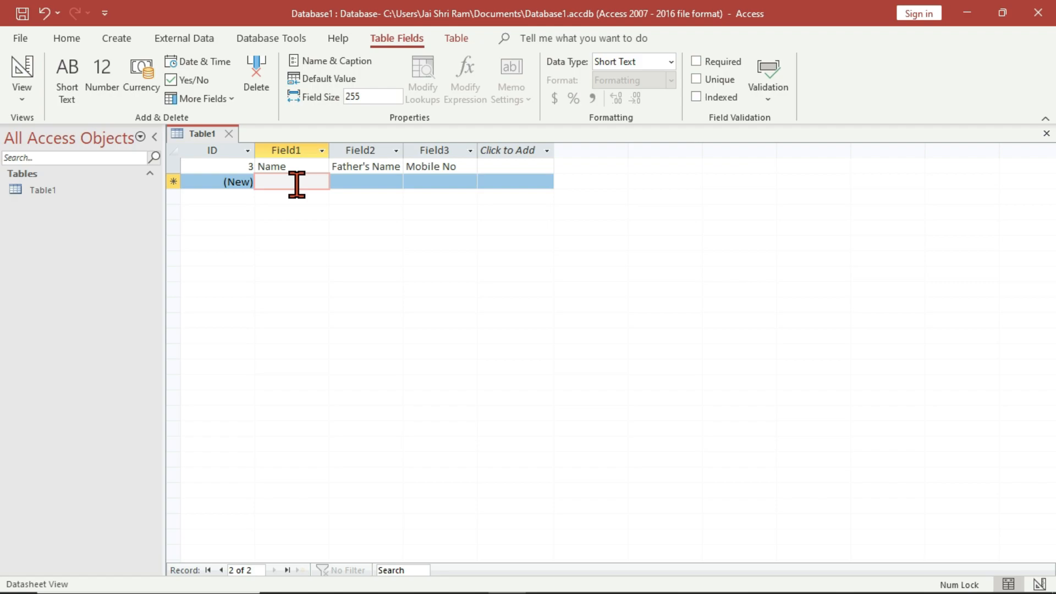
pyautogui.write('Ram Kumar')
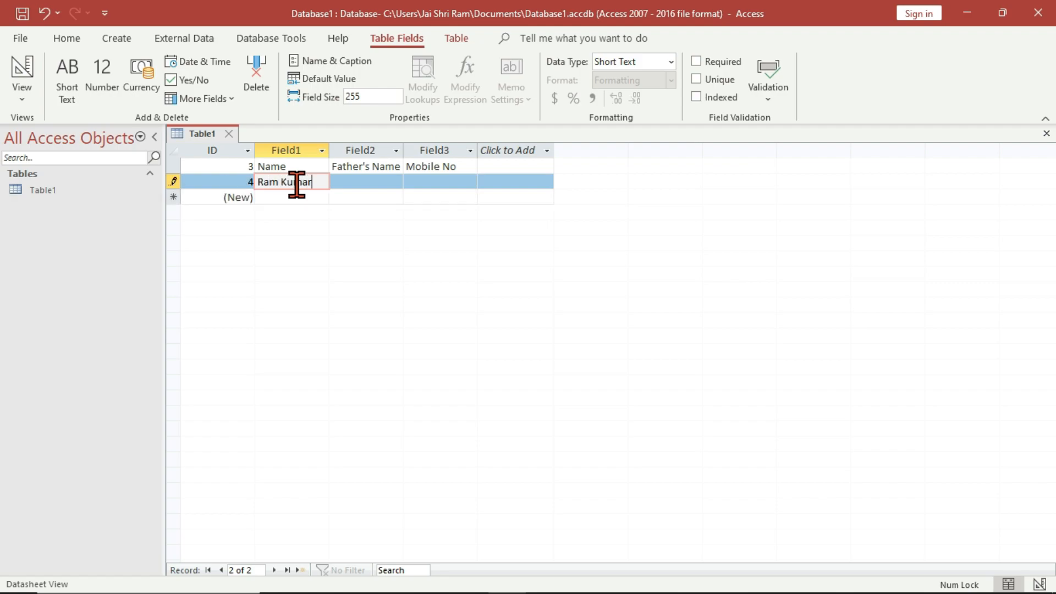
pyautogui.press('Tab')
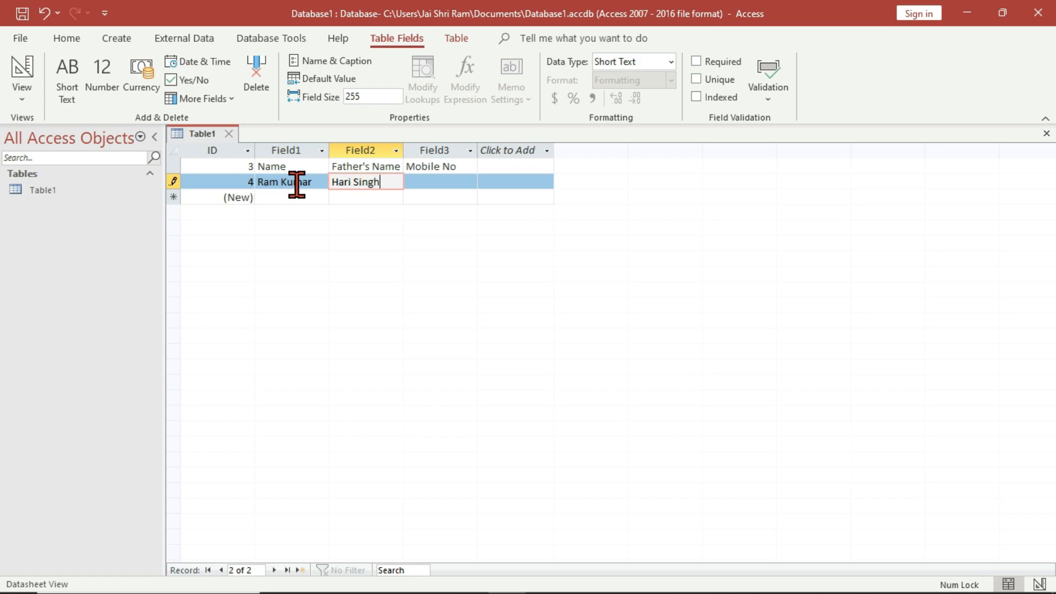
pyautogui.press('Tab')
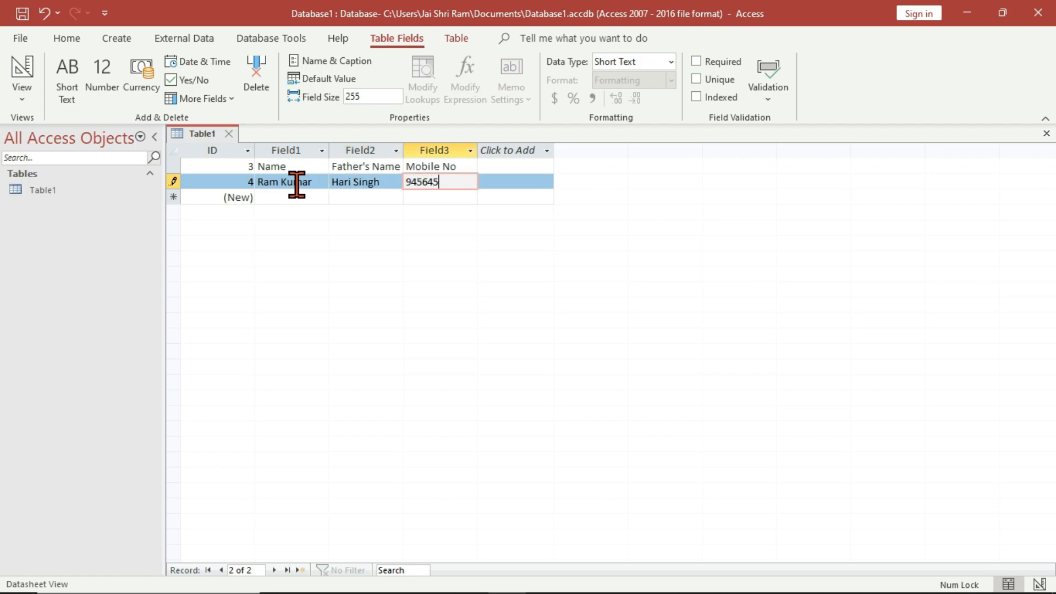
pyautogui.press('Tab')
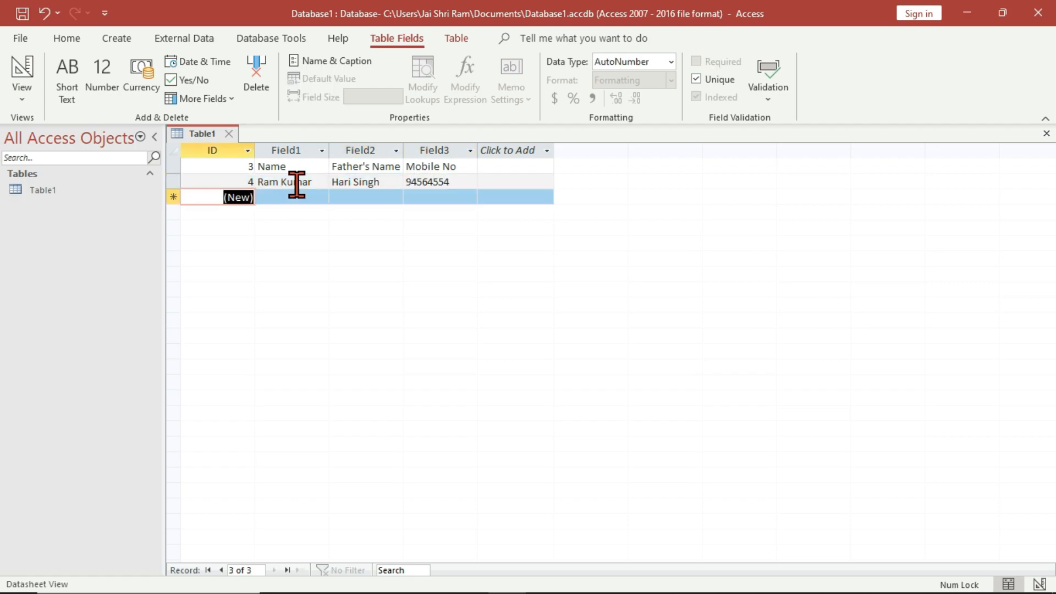
# Add a second person's record in the next empty row with the name, father's name and mobile number.
pyautogui.click(299, 197)
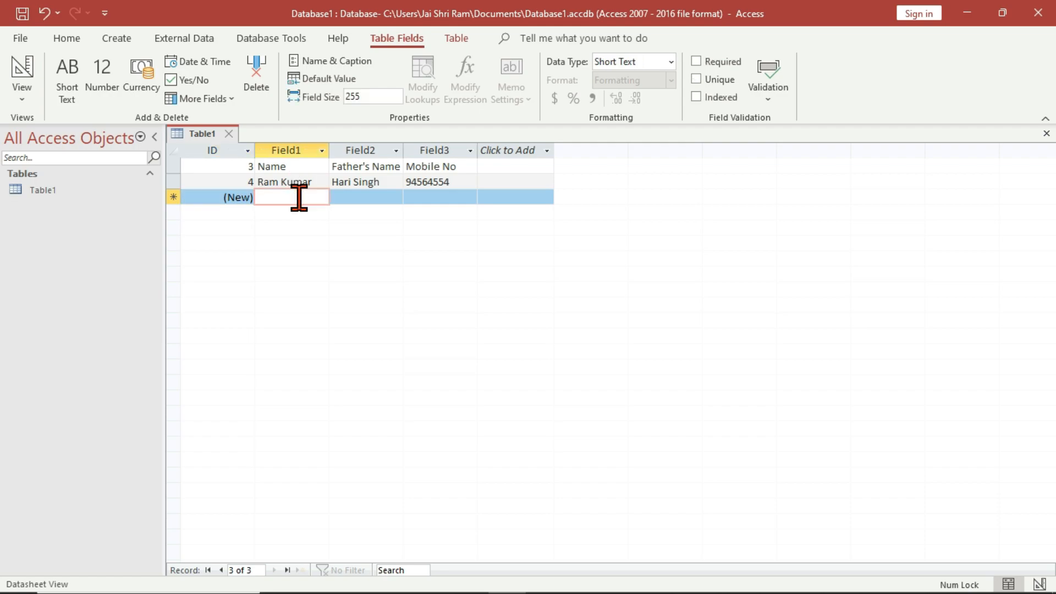
pyautogui.write('MOhan')
pyautogui.press('Tab')
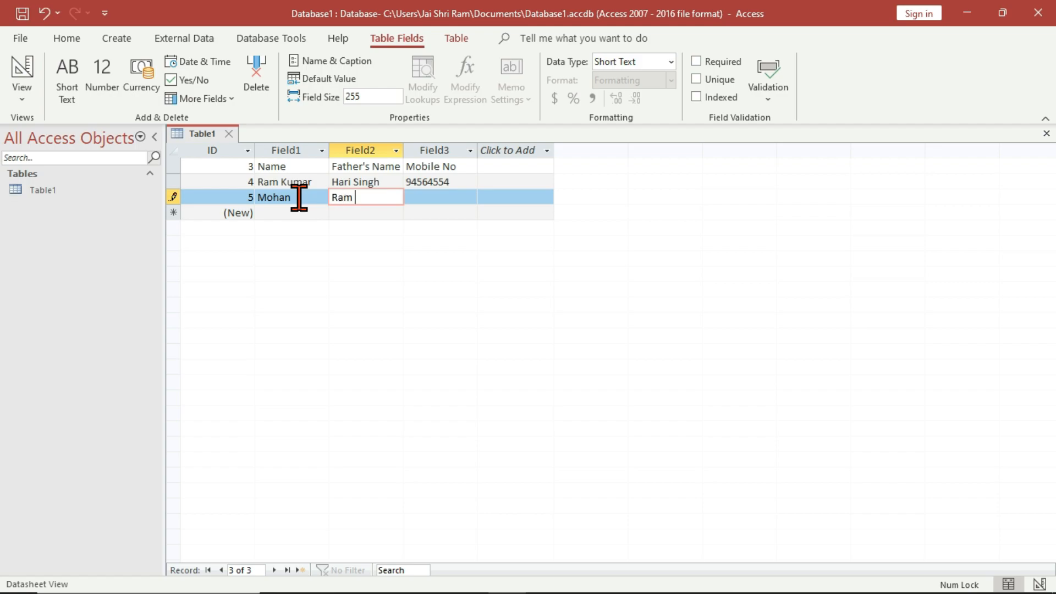
pyautogui.press('Tab')
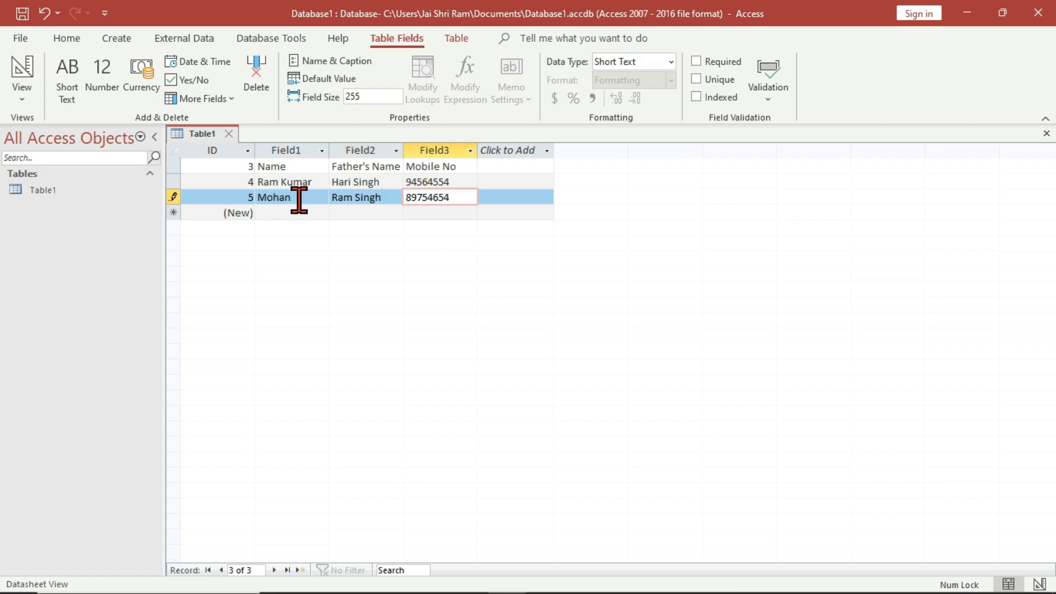
# Add a third person's record in the next empty row with the full name, father's name and mobile number.
pyautogui.click(292, 213)
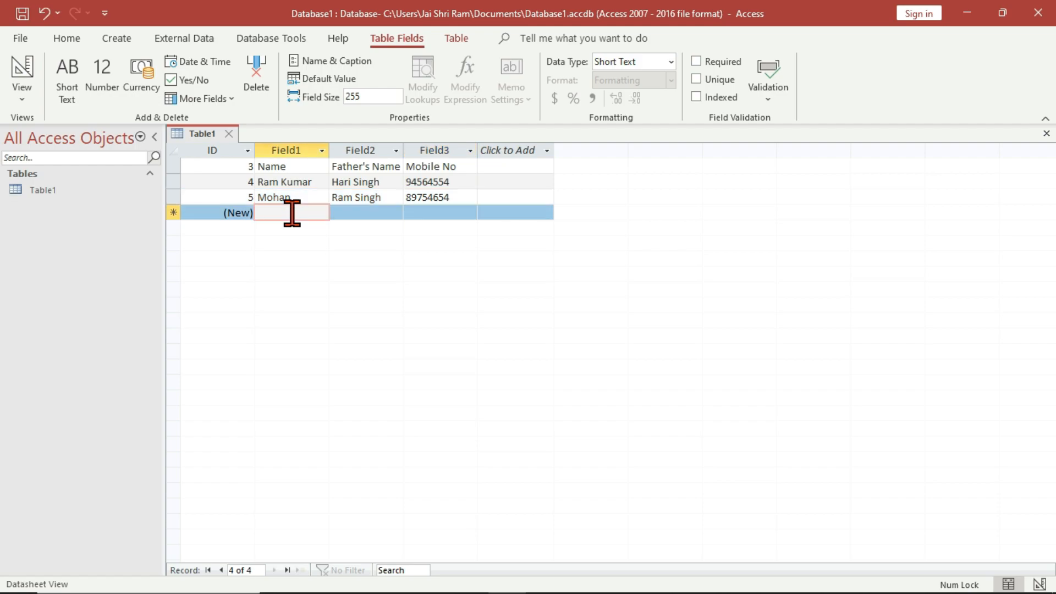
pyautogui.write('Kishan Singh')
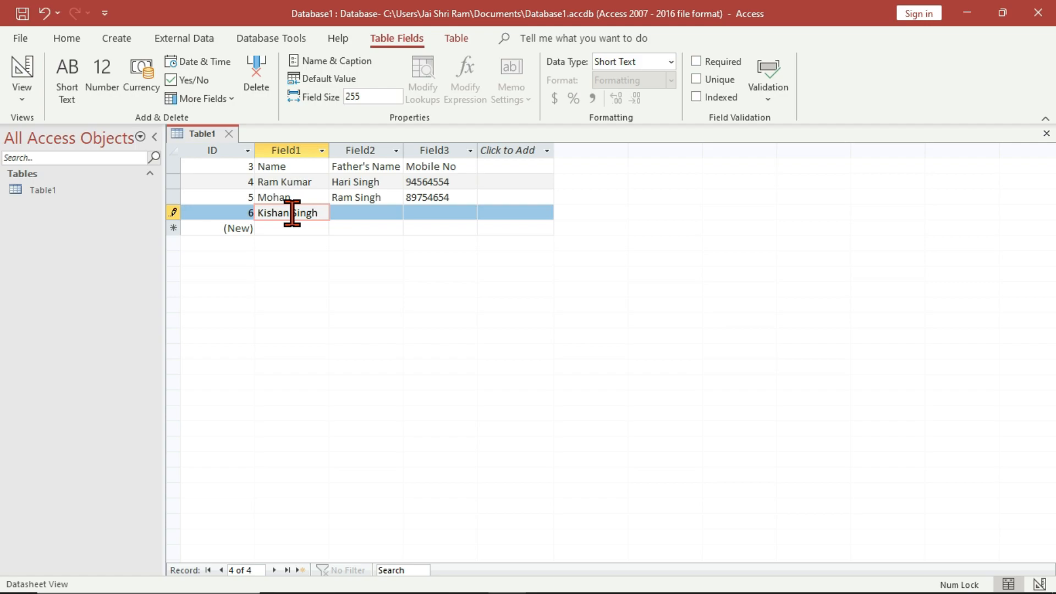
pyautogui.click(360, 213)
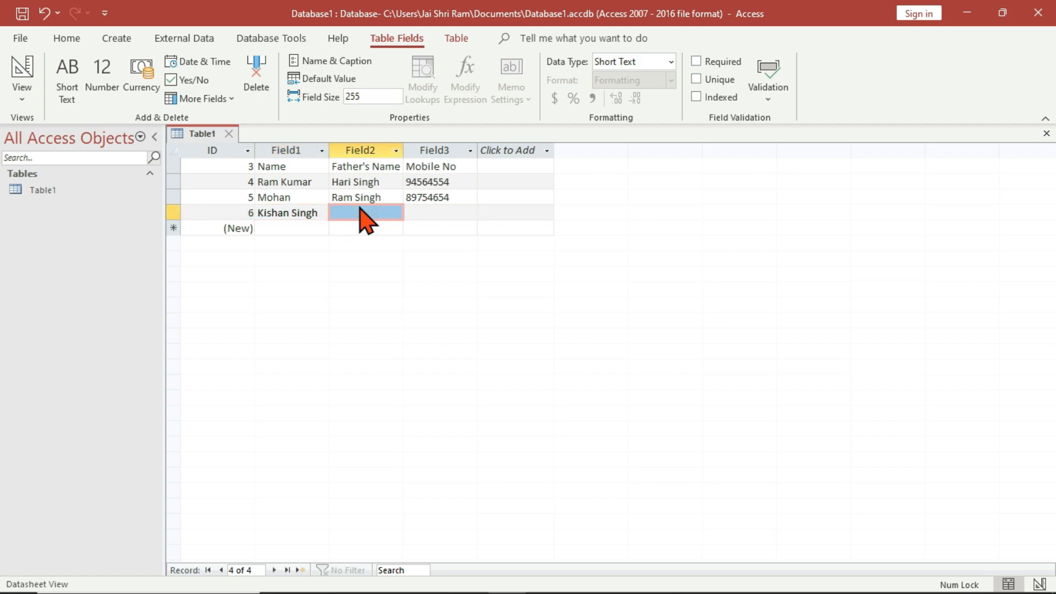
pyautogui.write('O')
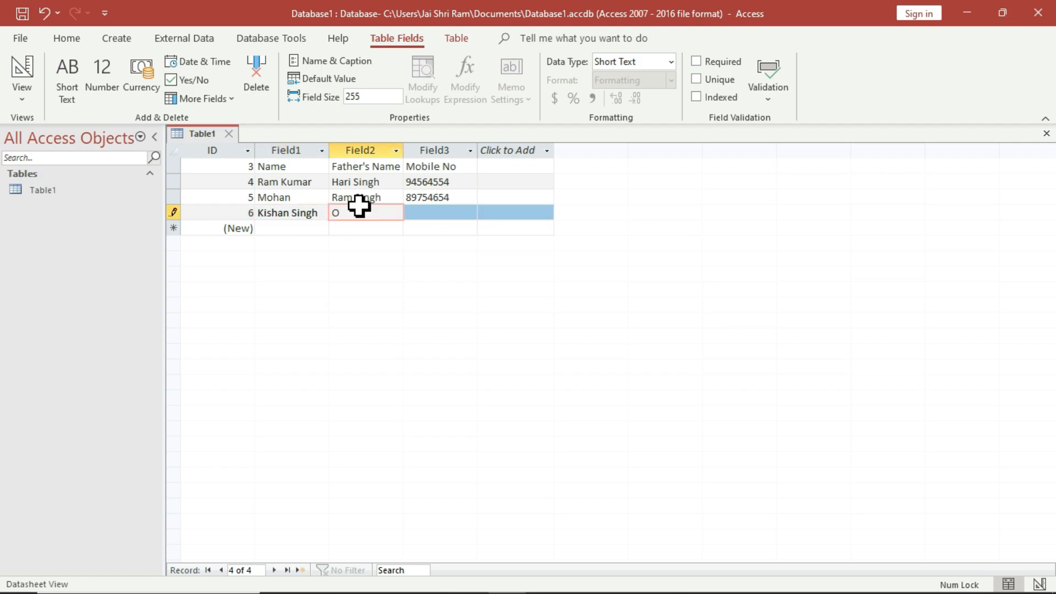
pyautogui.write('m Siu')
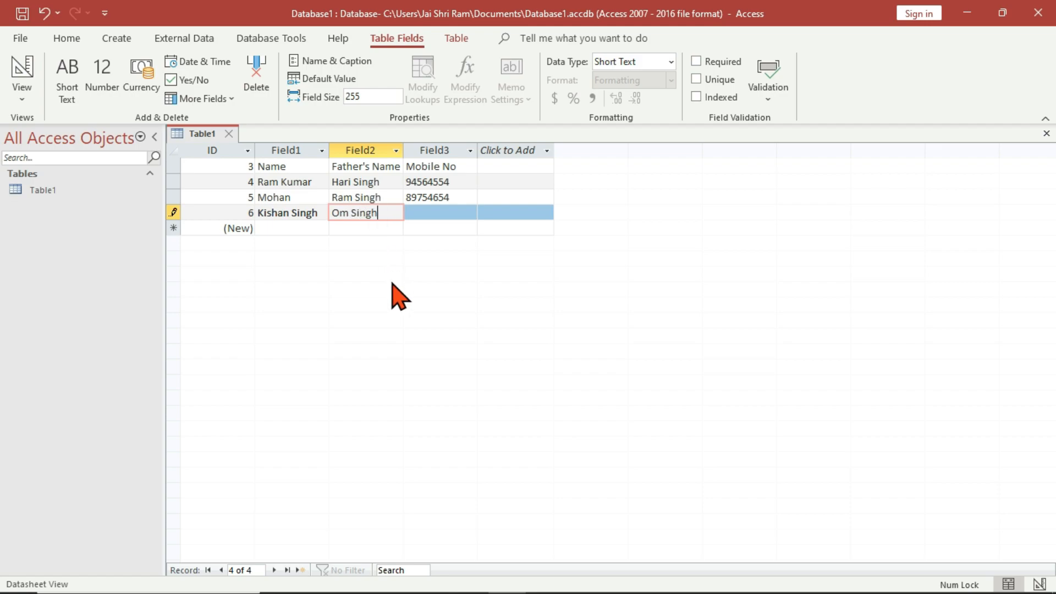
pyautogui.press('Tab')
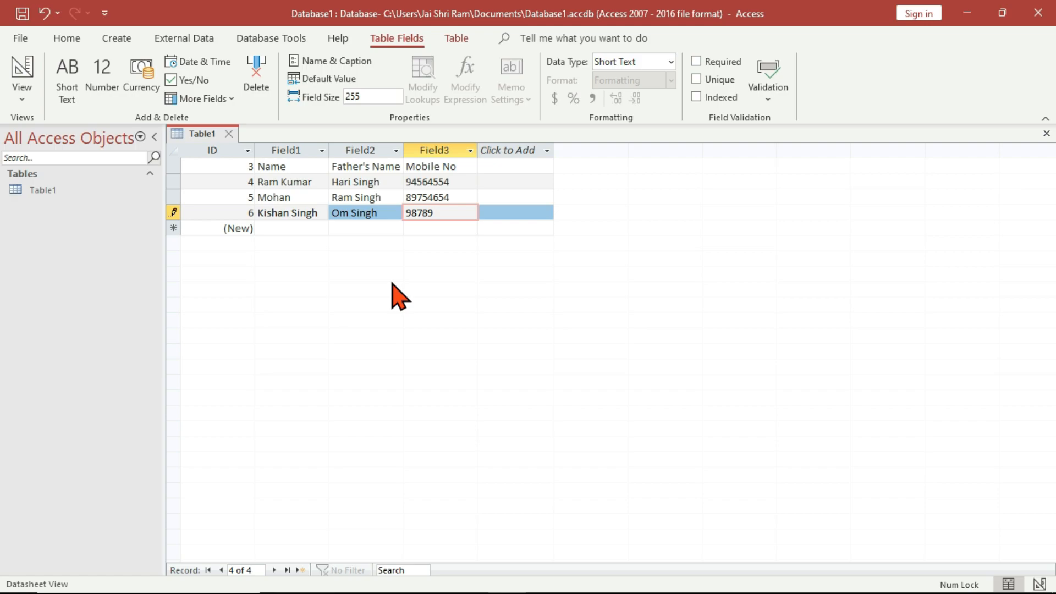
pyautogui.click(364, 228)
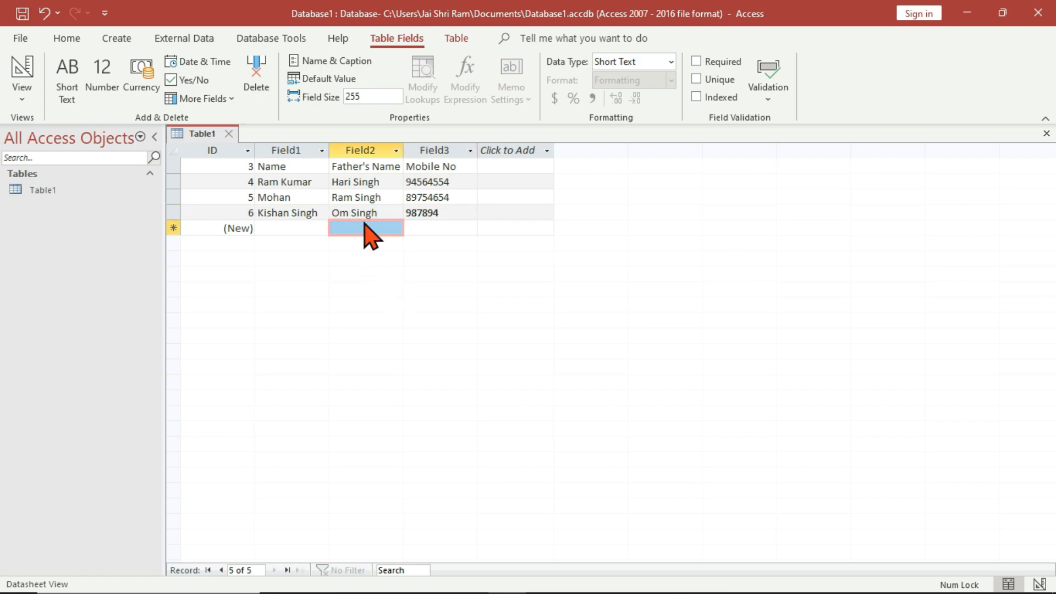
# Save the table under the name Table1 and select the second person's mobile number cell.
pyautogui.click(20, 38)
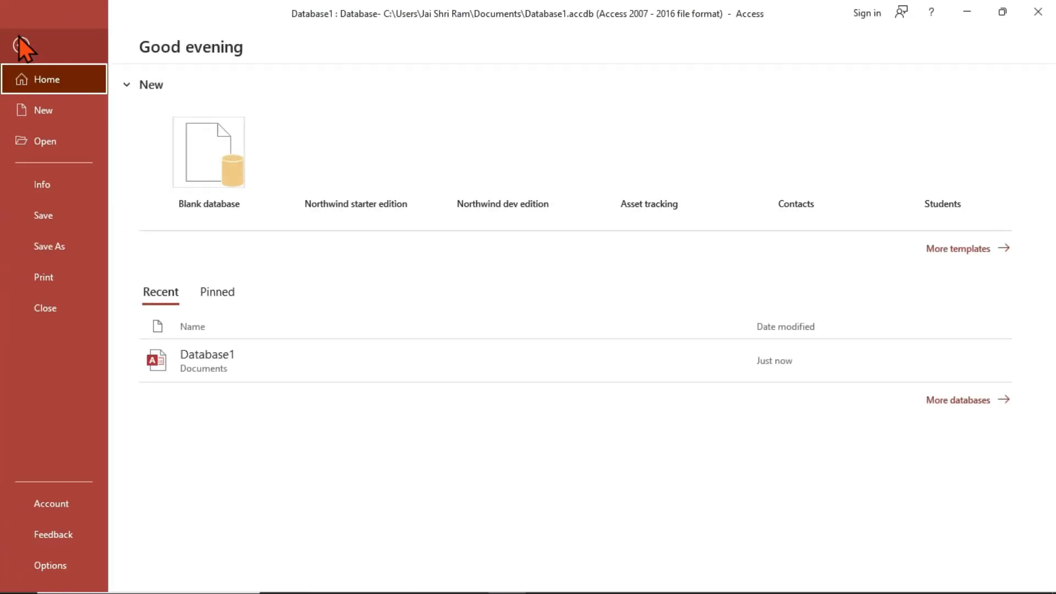
pyautogui.click(66, 219)
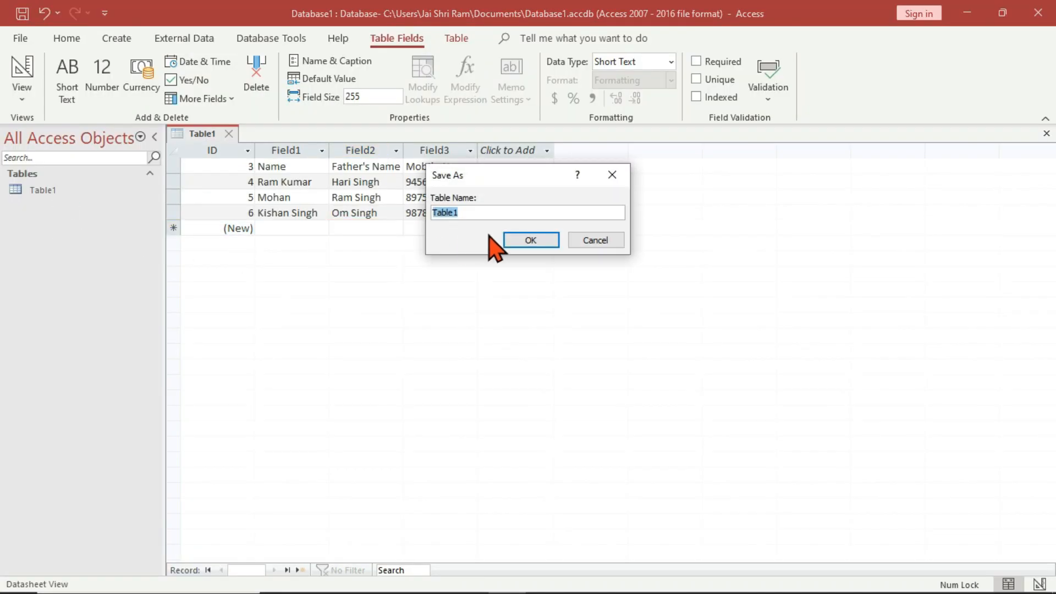
pyautogui.click(521, 243)
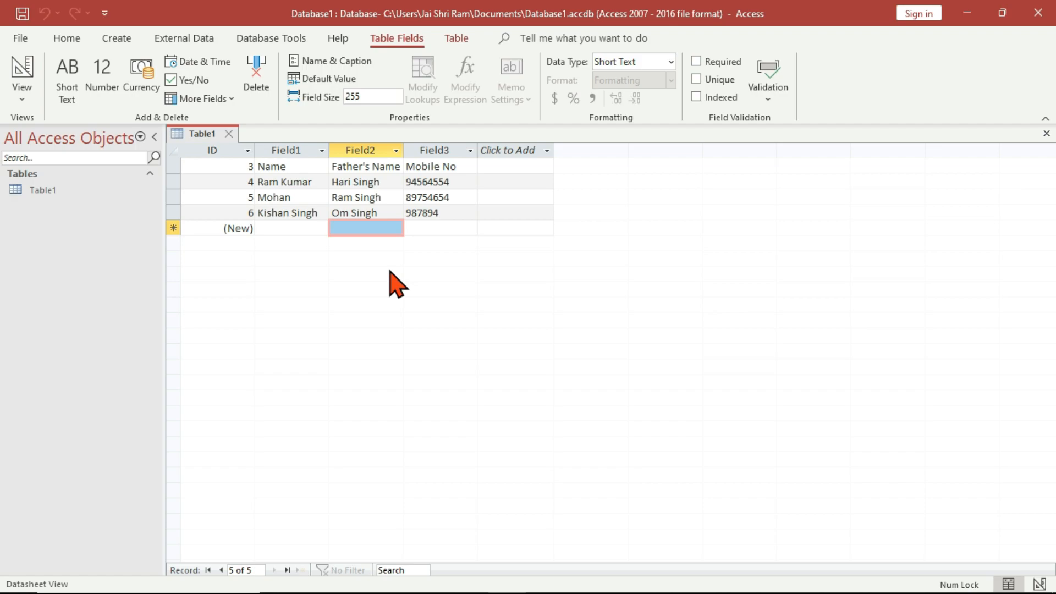
pyautogui.click(472, 197)
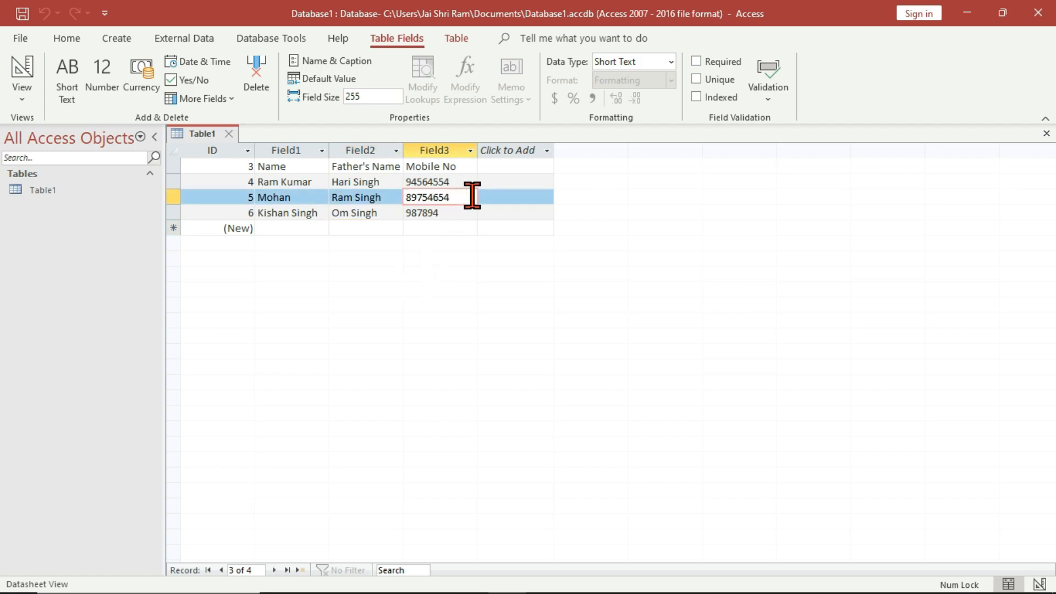
# Switch to the Excel workbook and load Table1 from the Access database Database1 in the Documents folder into a new worksheet.
pyautogui.hotkey('alt', 'Tab')
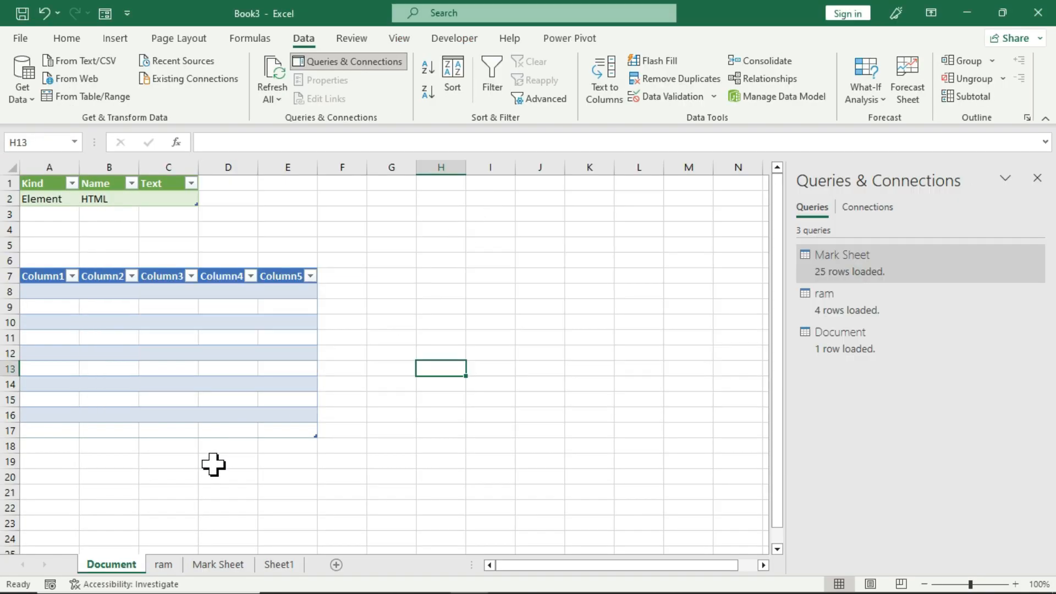
pyautogui.click(155, 490)
pyautogui.click(28, 94)
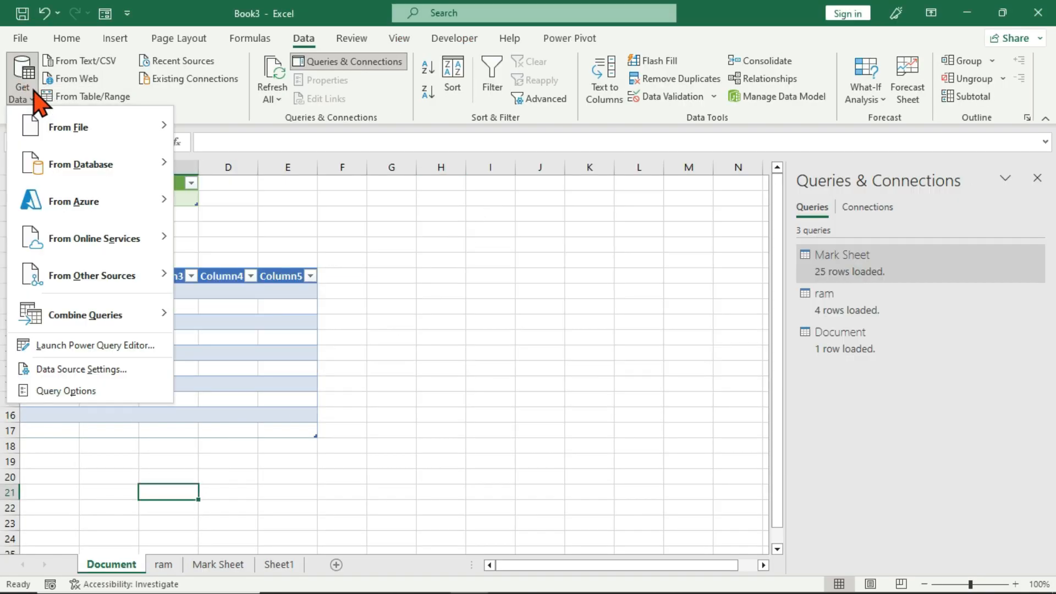
pyautogui.moveTo(97, 178)
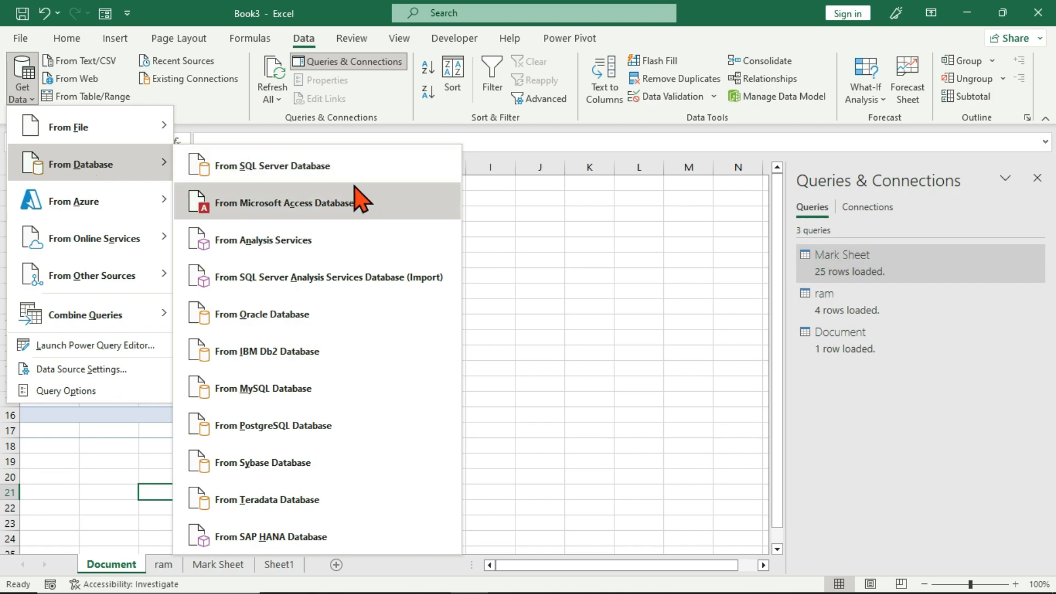
pyautogui.click(365, 215)
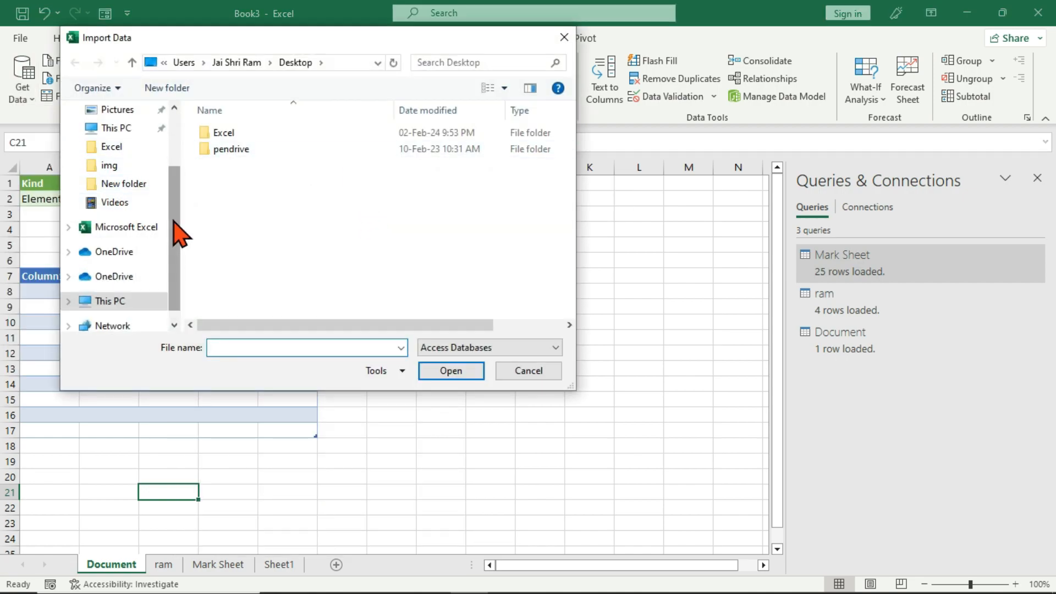
pyautogui.moveTo(173, 229); pyautogui.dragTo(172, 200)
pyautogui.click(138, 129)
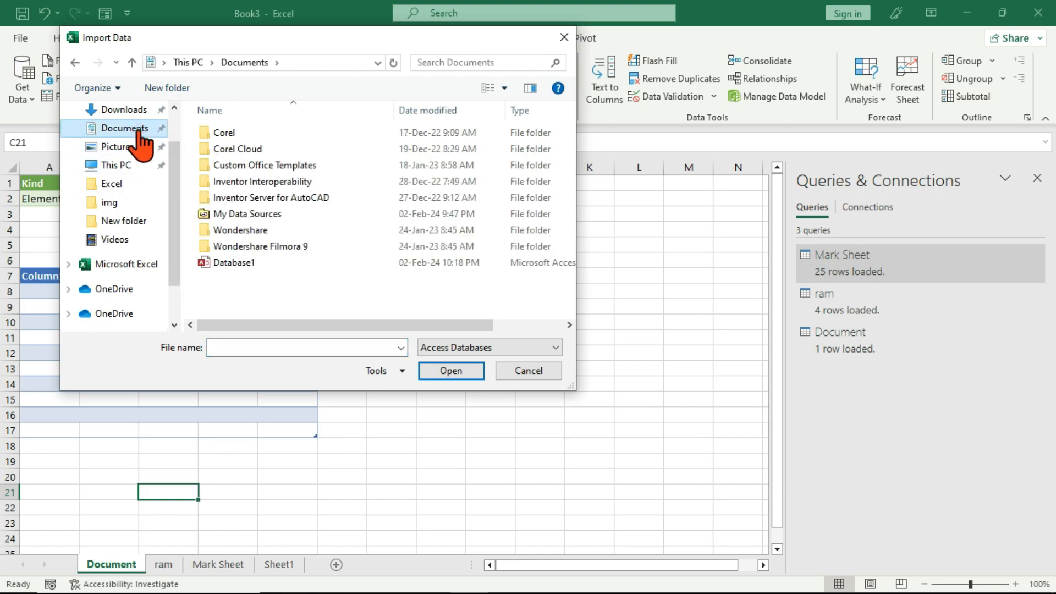
pyautogui.click(267, 264)
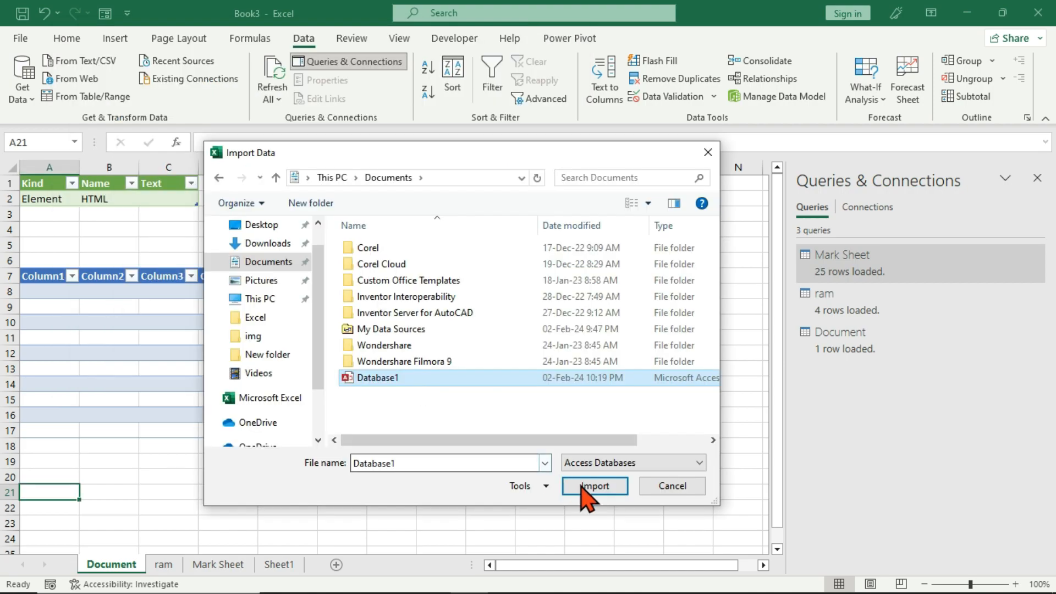
pyautogui.click(590, 489)
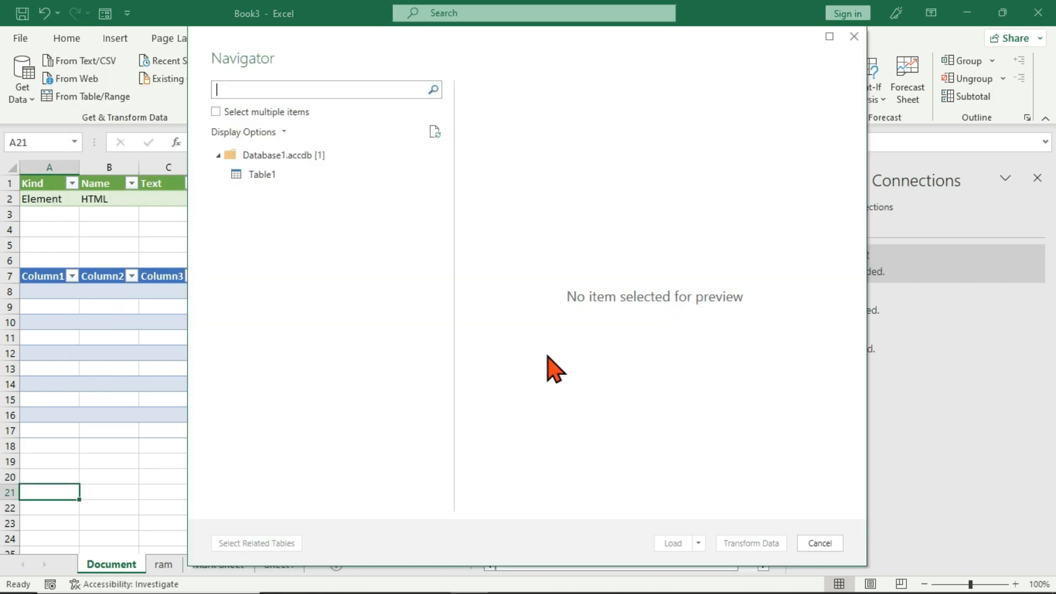
pyautogui.click(278, 177)
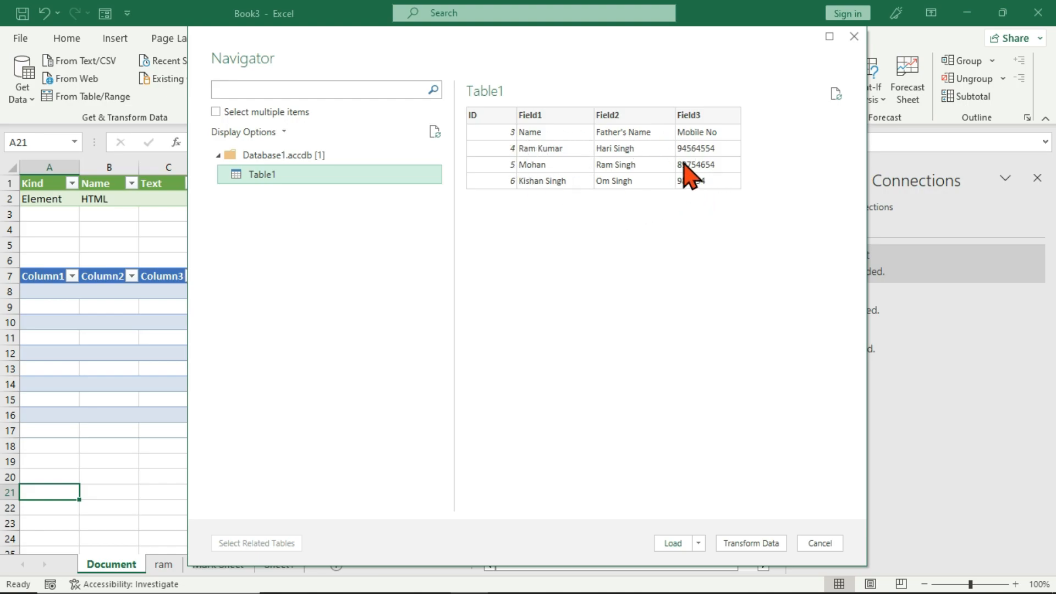
pyautogui.click(673, 544)
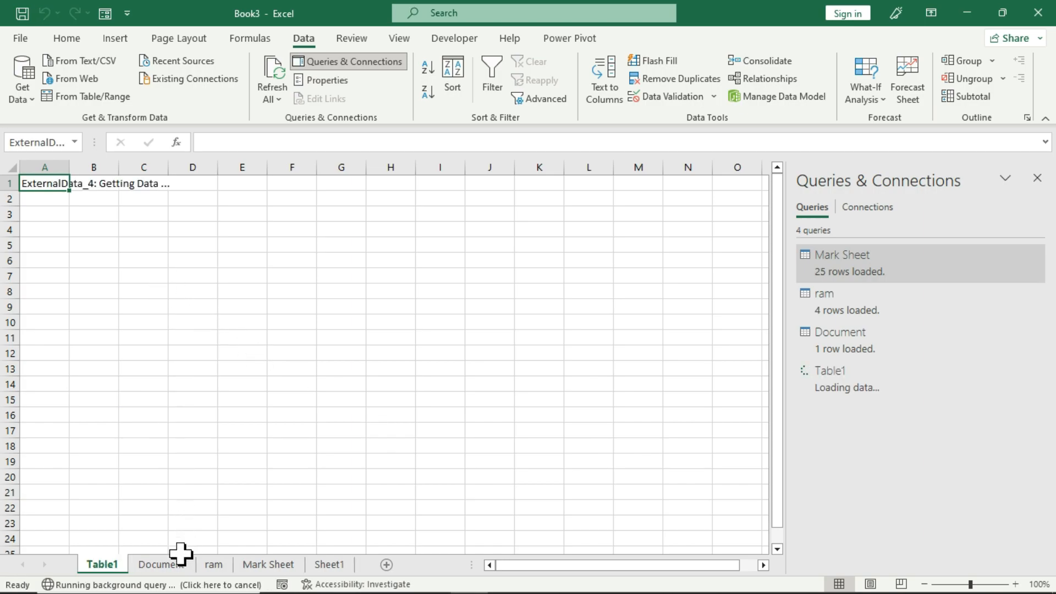
# From cell B8, browse beyond the existing connections and open the Date Entry workbook in Documents as a data source.
pyautogui.click(90, 296)
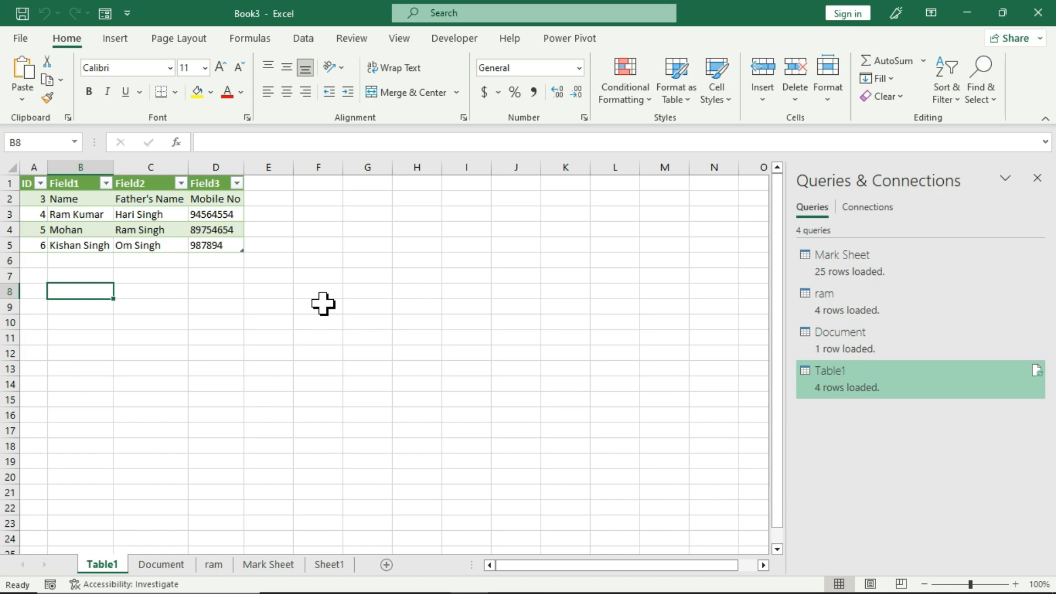
pyautogui.click(305, 40)
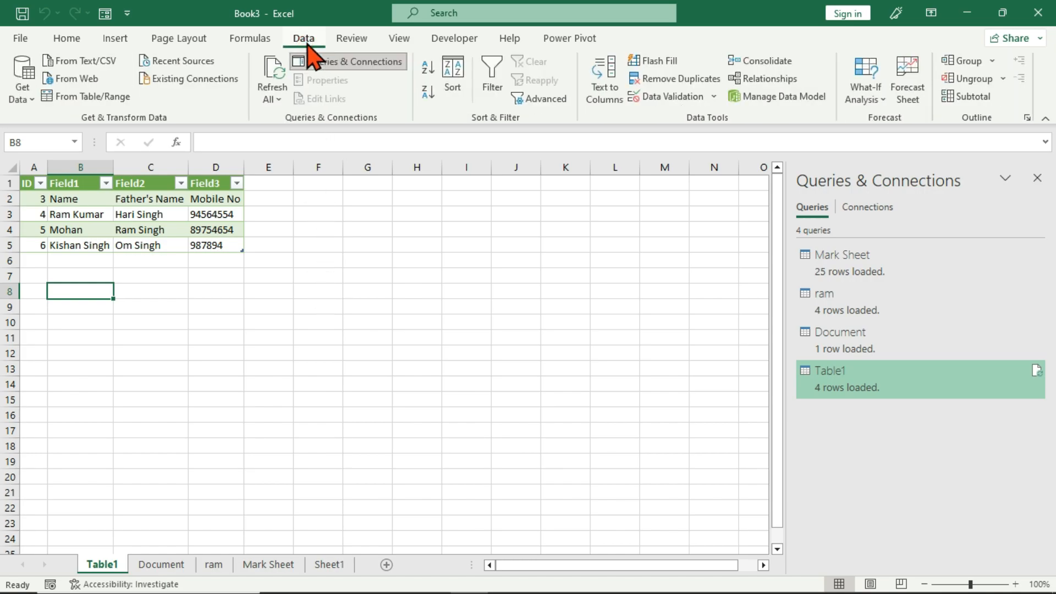
pyautogui.click(191, 86)
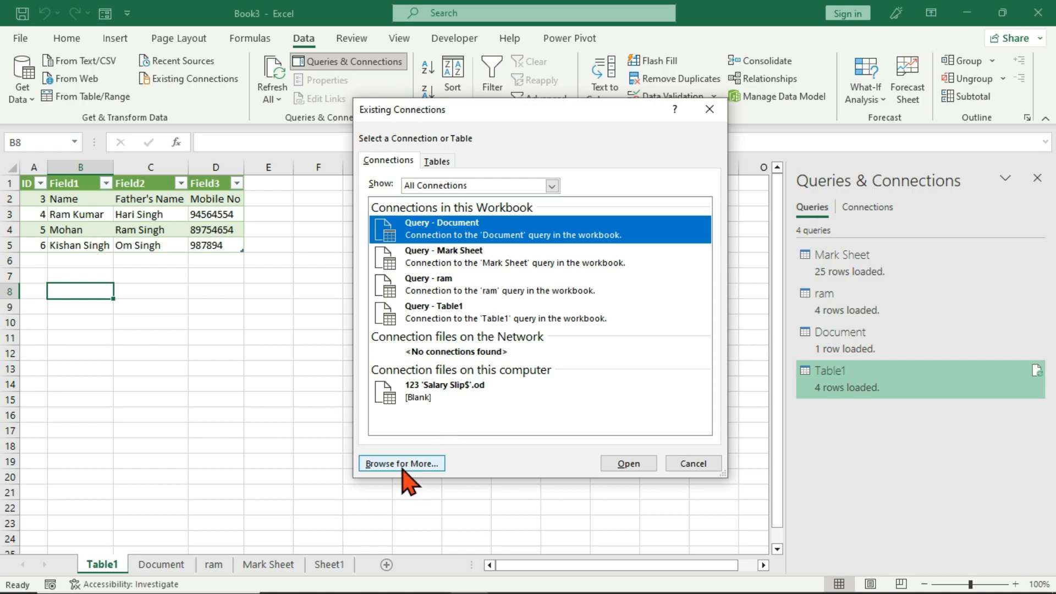
pyautogui.click(418, 466)
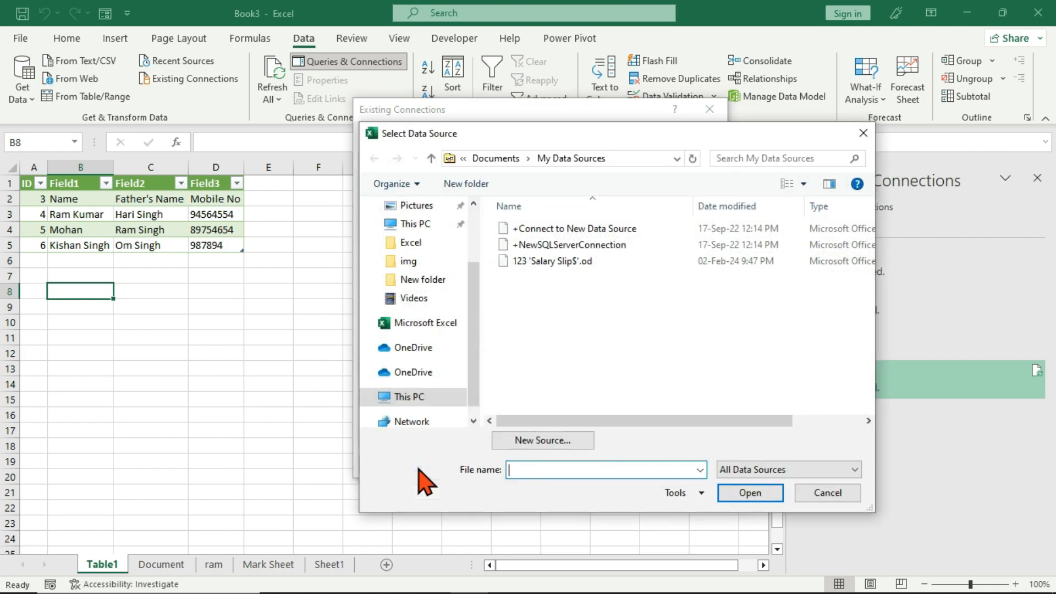
pyautogui.moveTo(475, 308); pyautogui.dragTo(473, 255)
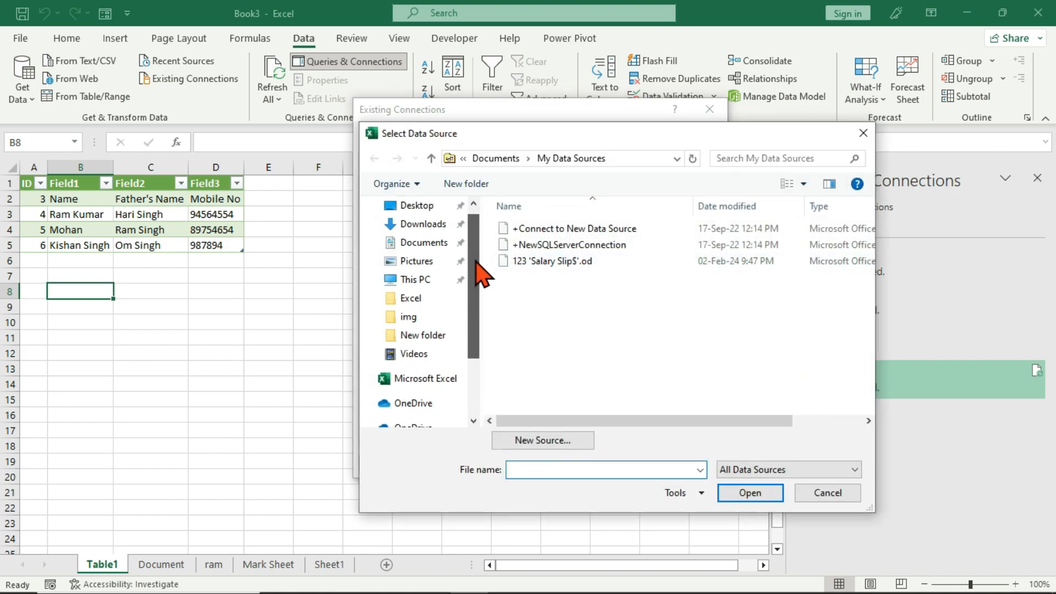
pyautogui.click(440, 242)
pyautogui.scroll(-2, 544, 379)
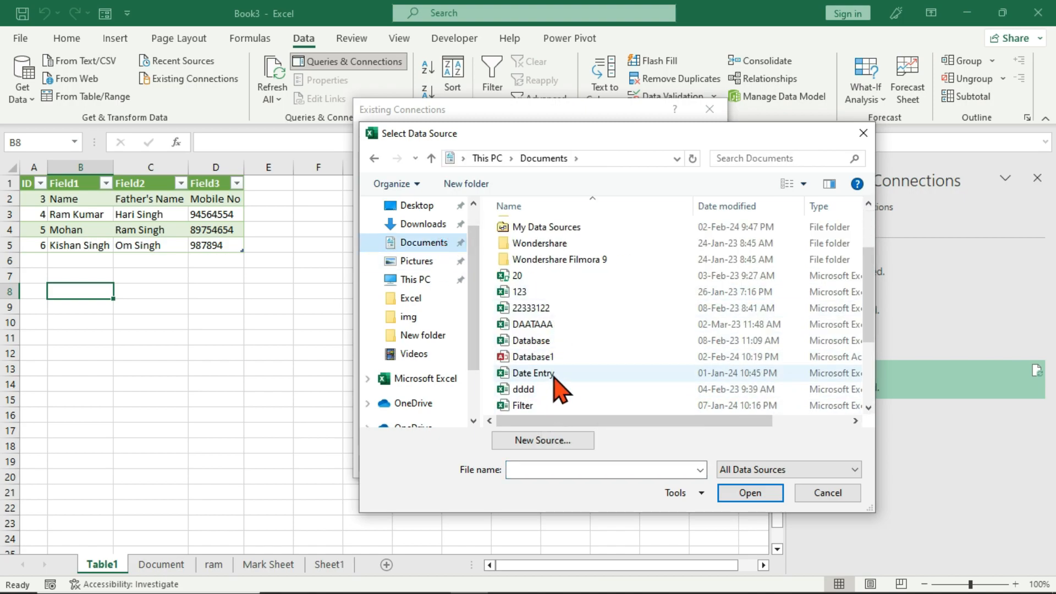
pyautogui.click(553, 374)
pyautogui.click(737, 494)
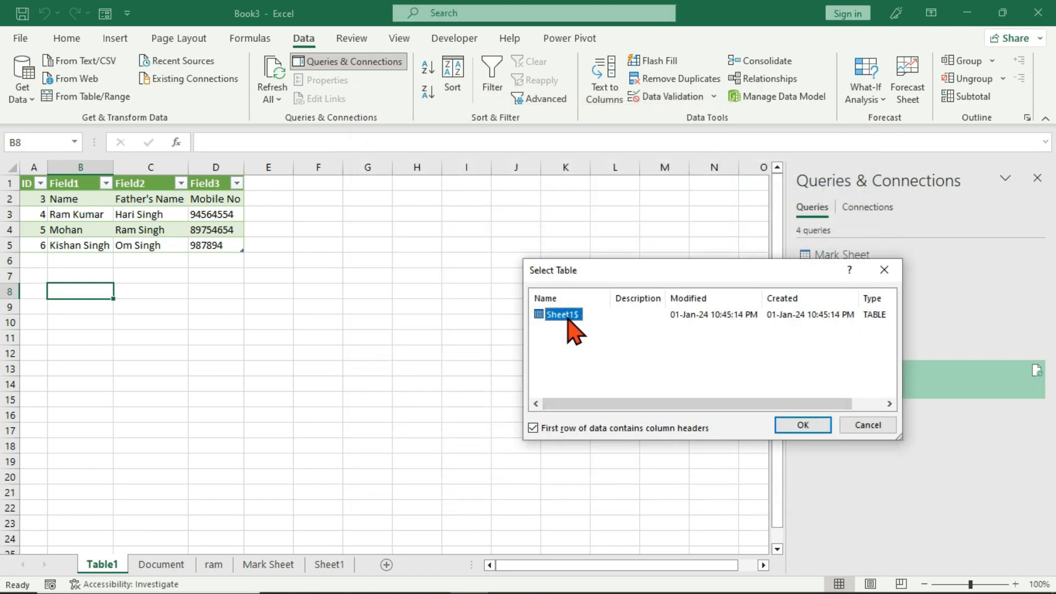
# Import Sheet1$ with its first row as column headers as a table at cell B8 of the existing worksheet.
pyautogui.click(803, 425)
pyautogui.moveTo(688, 258); pyautogui.dragTo(529, 217)
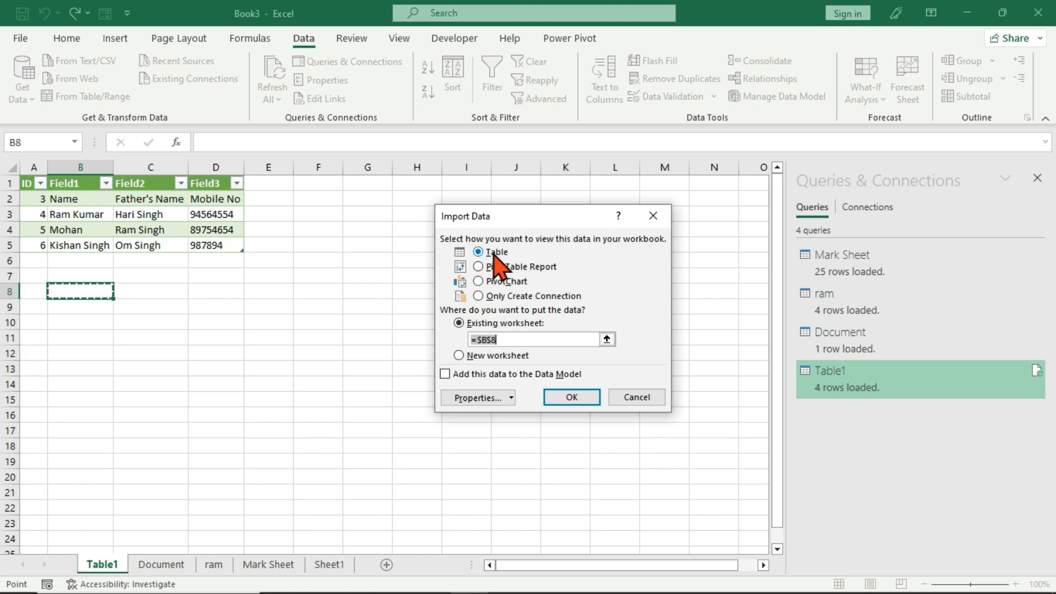
pyautogui.click(571, 397)
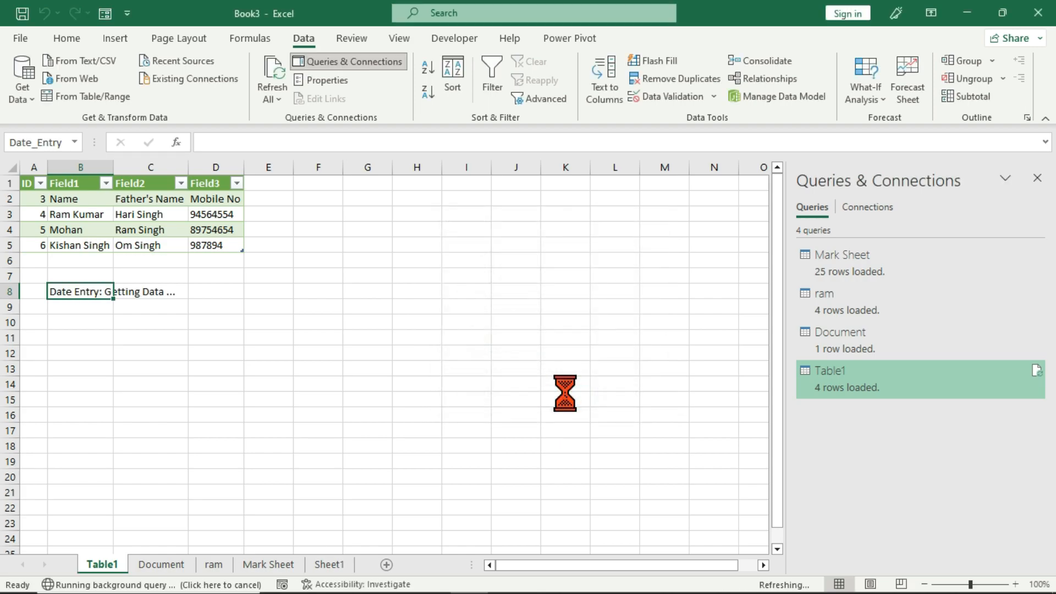
# From cell B32 below the imported table, browse beyond the existing connections and open the Medical Sheet workbook in Documents.
pyautogui.scroll(-2, 420, 401)
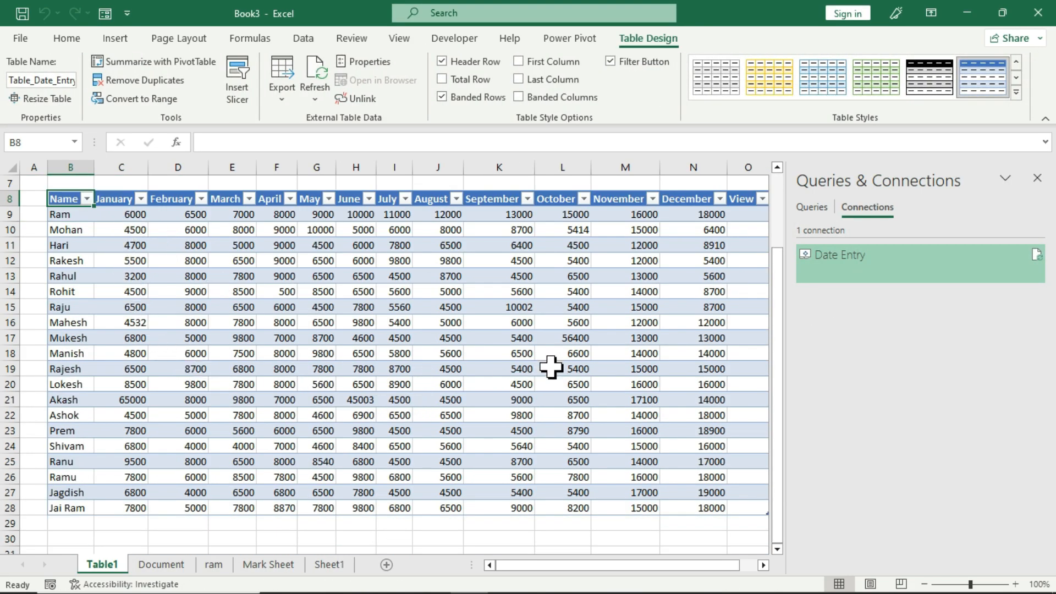
pyautogui.scroll(-3, 551, 367)
pyautogui.click(98, 439)
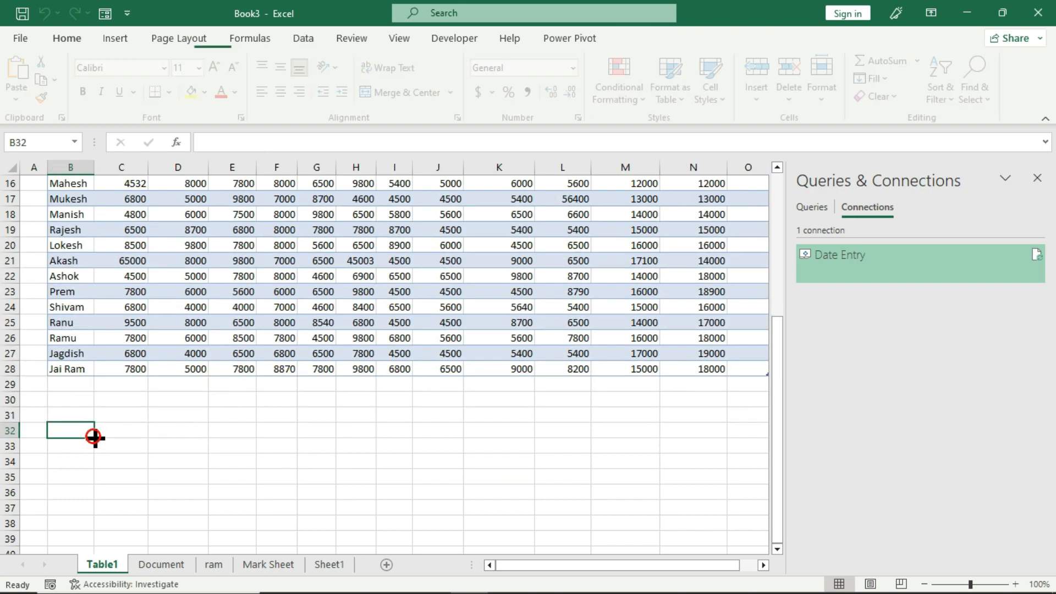
pyautogui.click(305, 39)
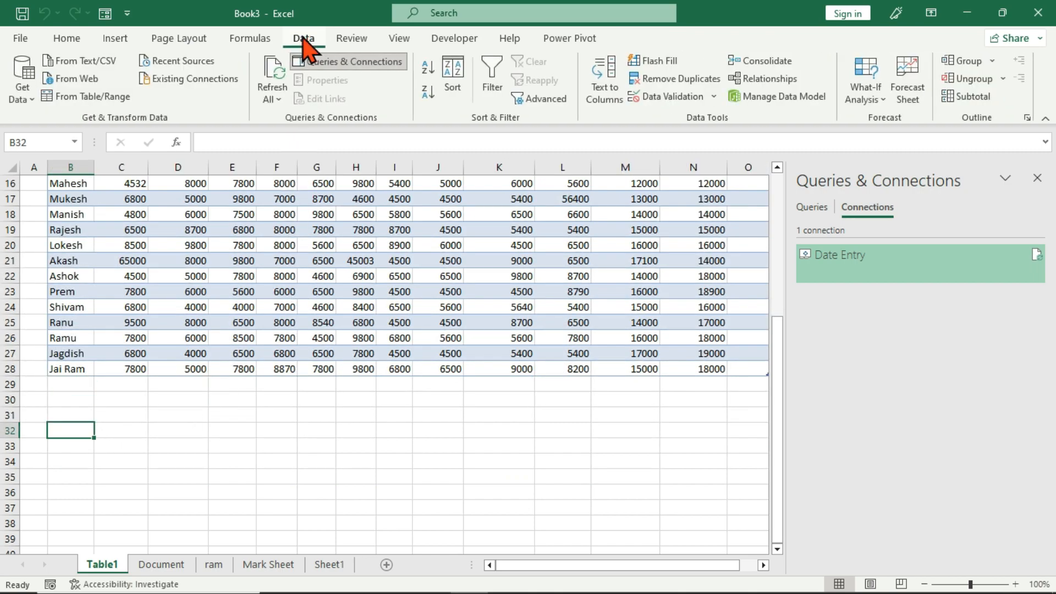
pyautogui.click(204, 80)
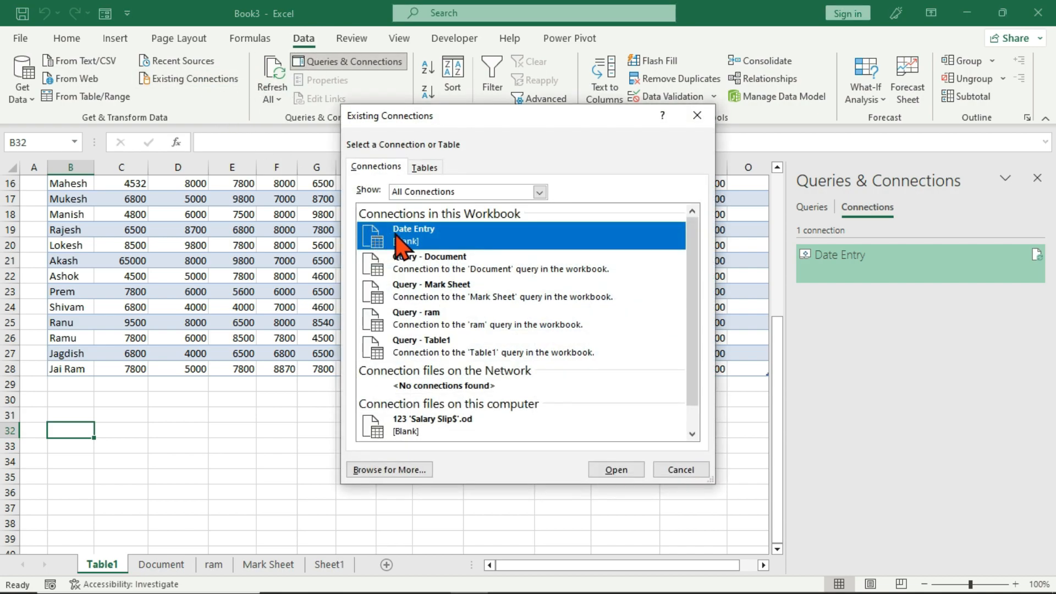
pyautogui.click(398, 472)
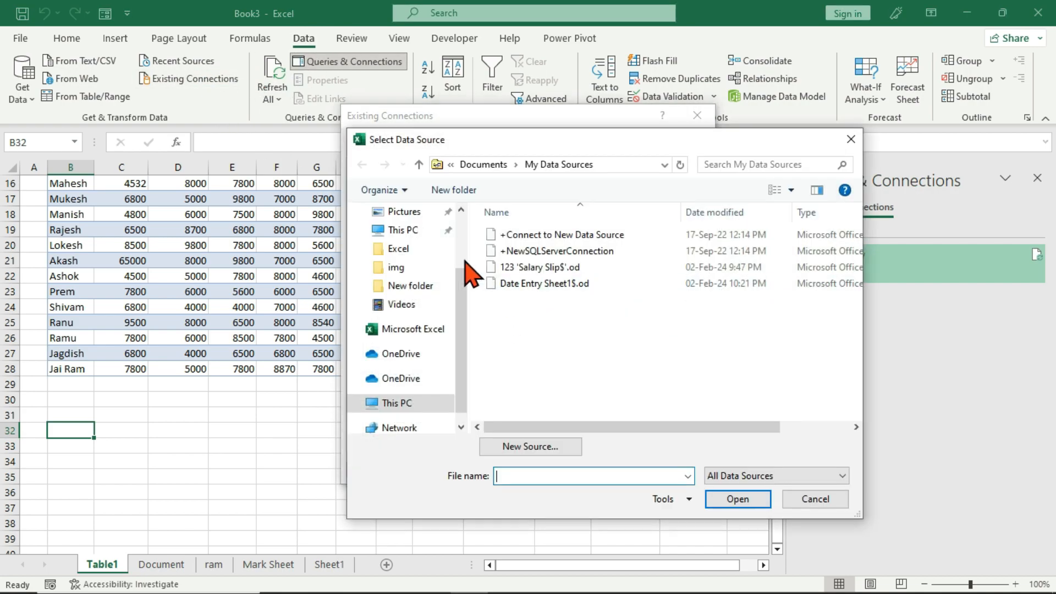
pyautogui.click(413, 249)
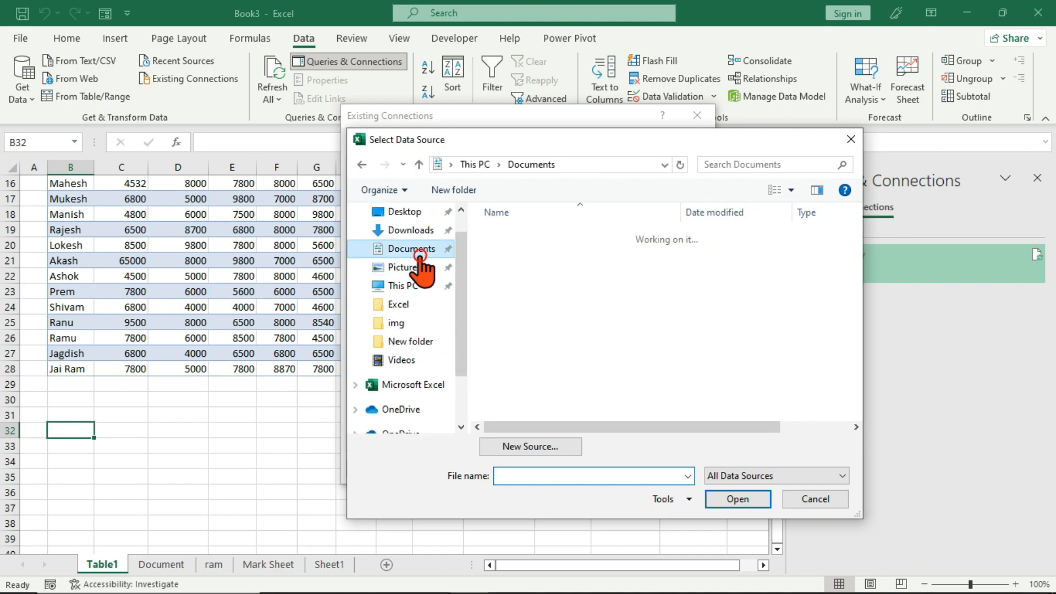
pyautogui.scroll(-3, 538, 369)
pyautogui.scroll(-2, 538, 385)
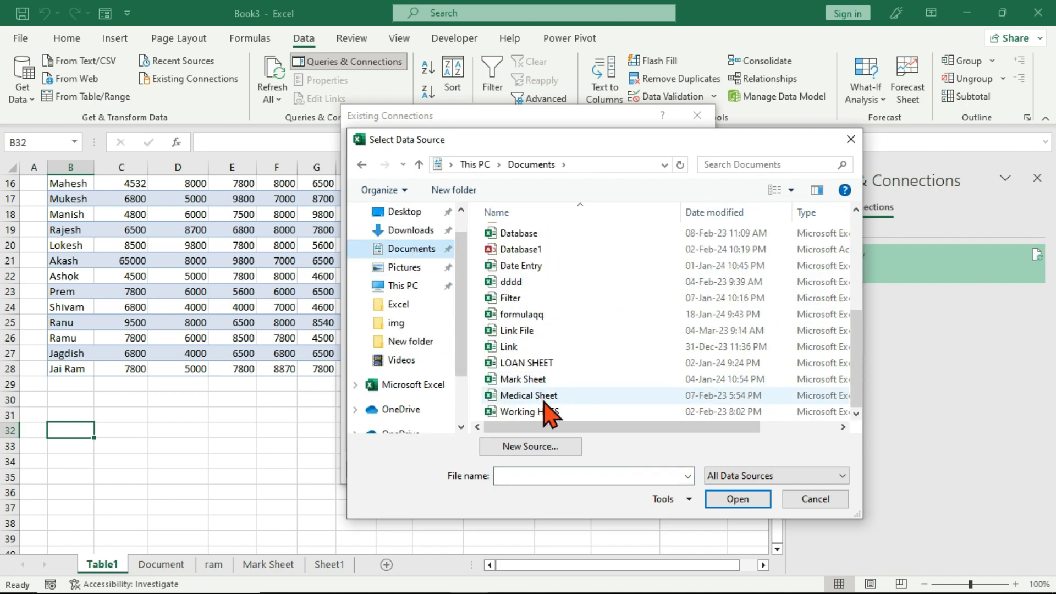
pyautogui.click(539, 399)
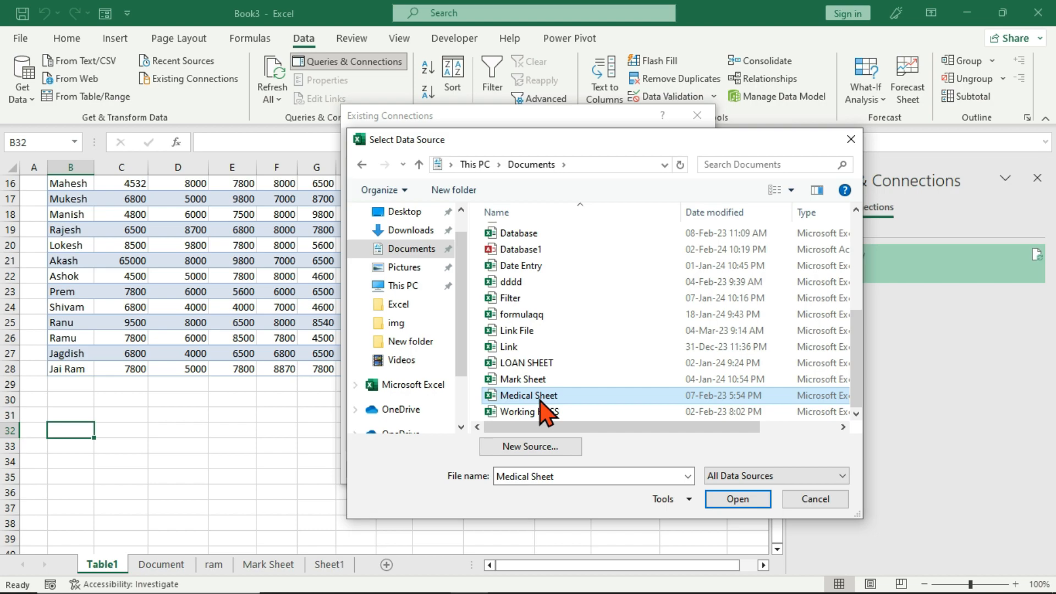
pyautogui.click(721, 501)
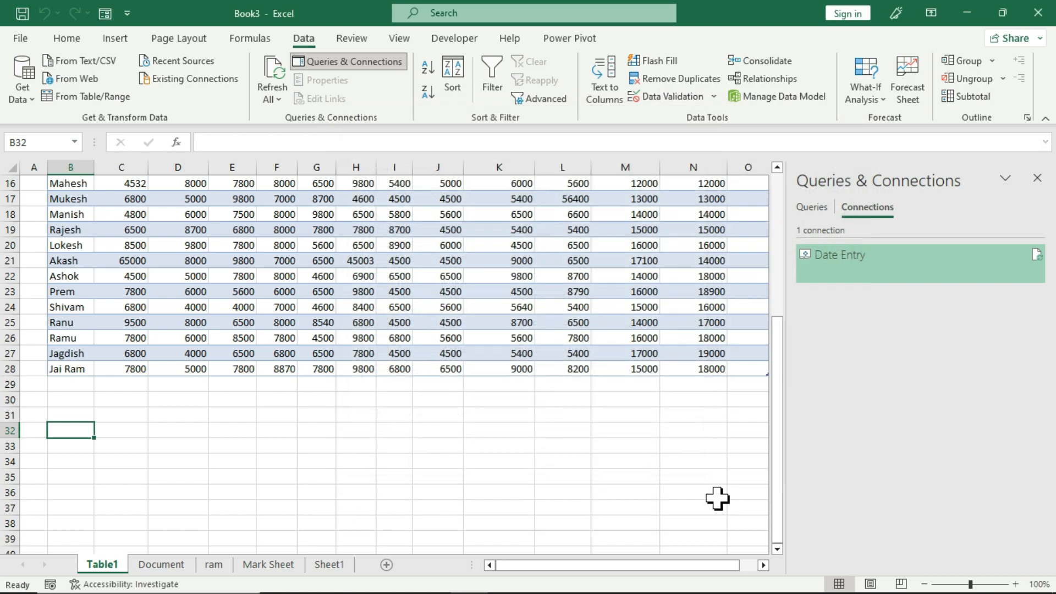
# Import the Medical Sheet data as a PivotTable Report at cell B32 of the existing worksheet.
pyautogui.click(642, 384)
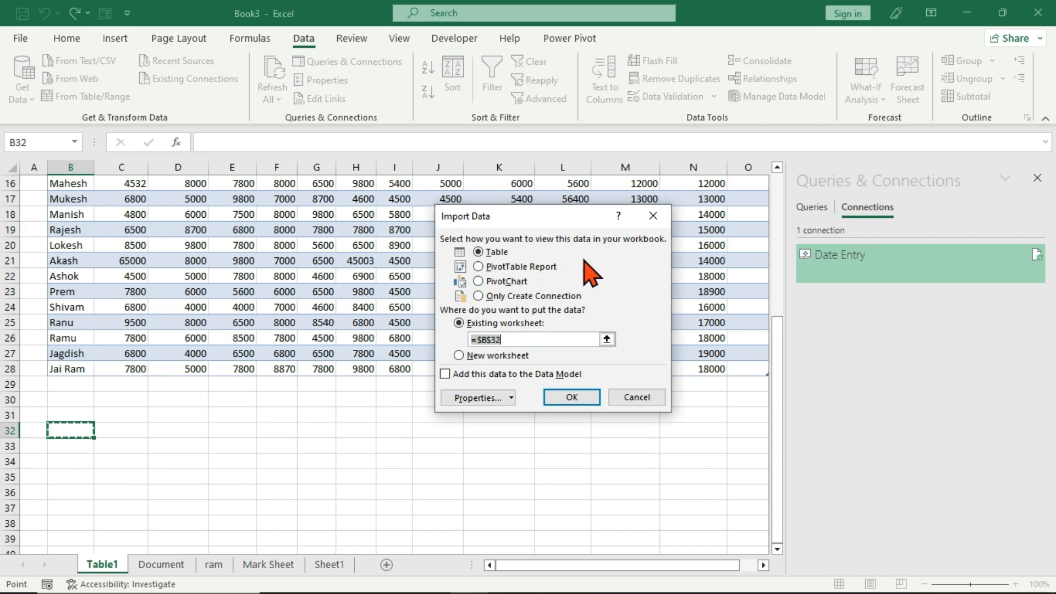
pyautogui.click(492, 283)
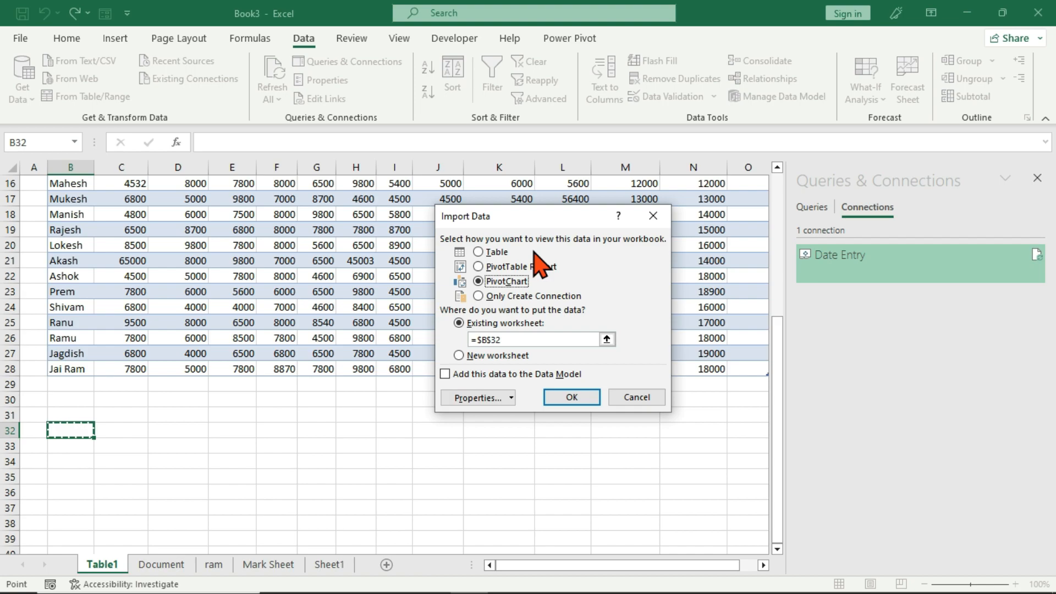
pyautogui.click(519, 268)
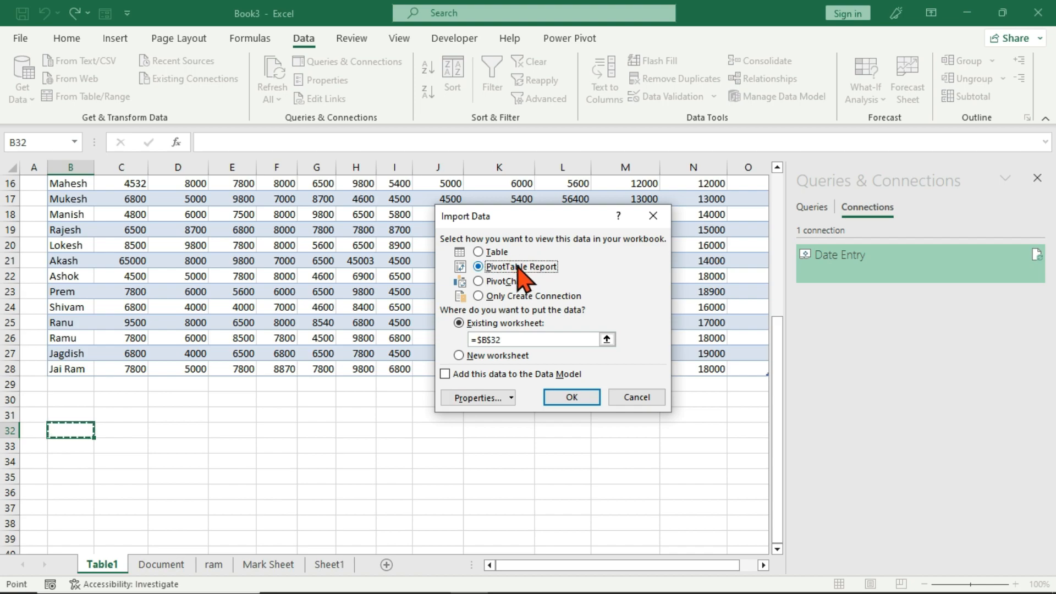
pyautogui.click(575, 394)
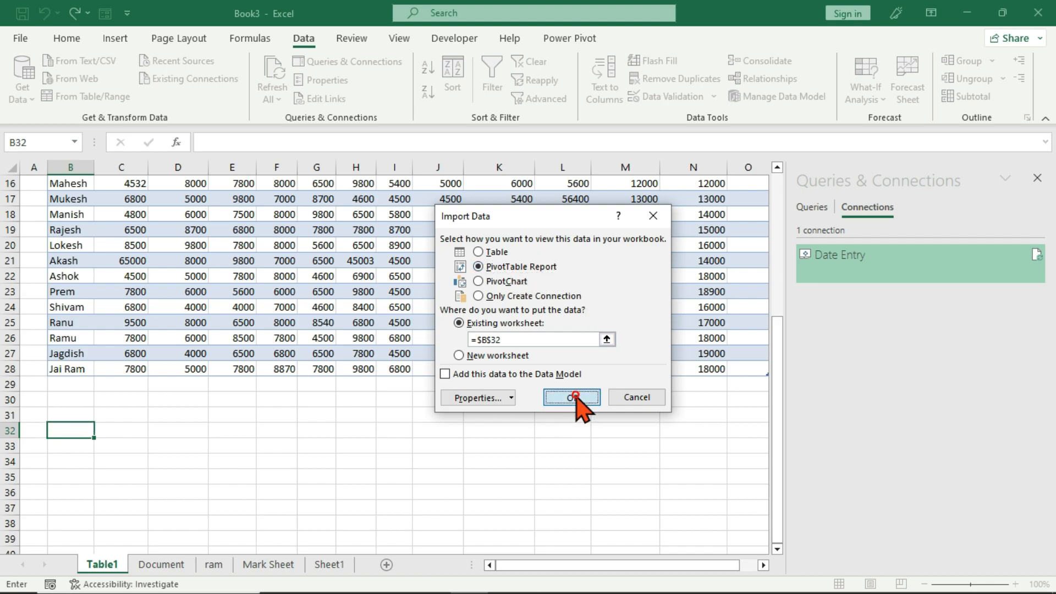
# Enlarge the floating PivotTable Fields pane so that its field list and all four layout areas can be used.
pyautogui.scroll(-2, 138, 473)
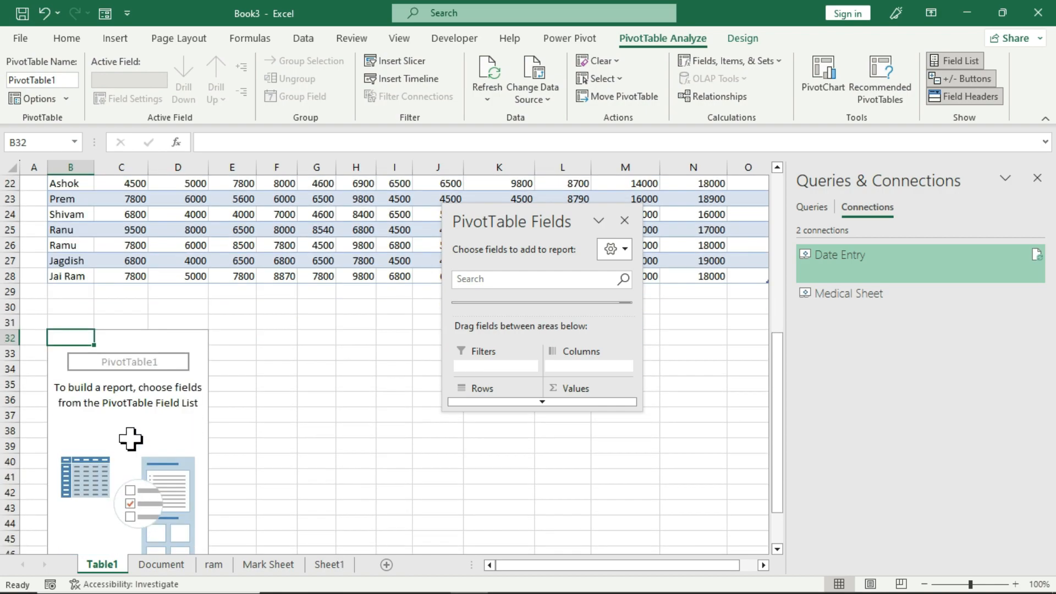
pyautogui.scroll(-1, 91, 429)
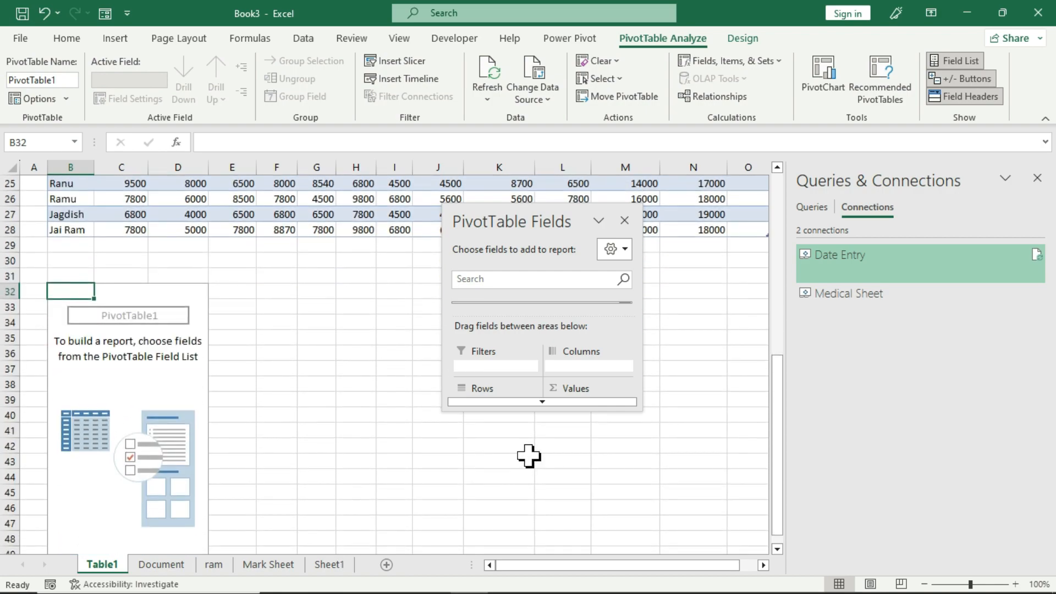
pyautogui.click(561, 402)
pyautogui.moveTo(546, 410); pyautogui.dragTo(547, 573)
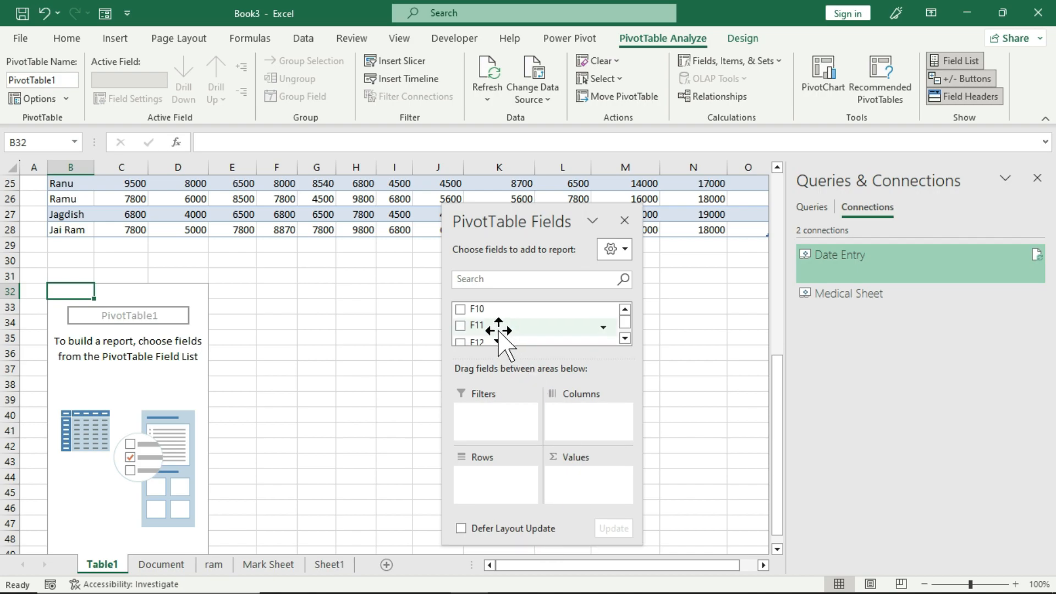
# Lay out the PivotTable with F7 in Filters and with F6 followed by Medical Sheet in Rows.
pyautogui.click(625, 337)
pyautogui.click(624, 337)
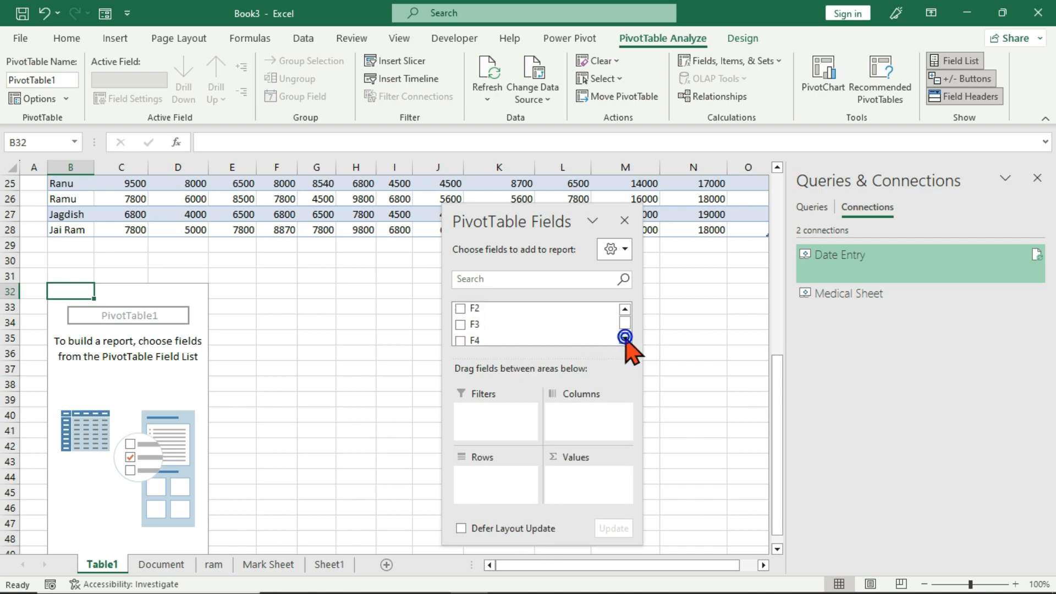
pyautogui.click(625, 337)
pyautogui.click(625, 338)
pyautogui.click(625, 338)
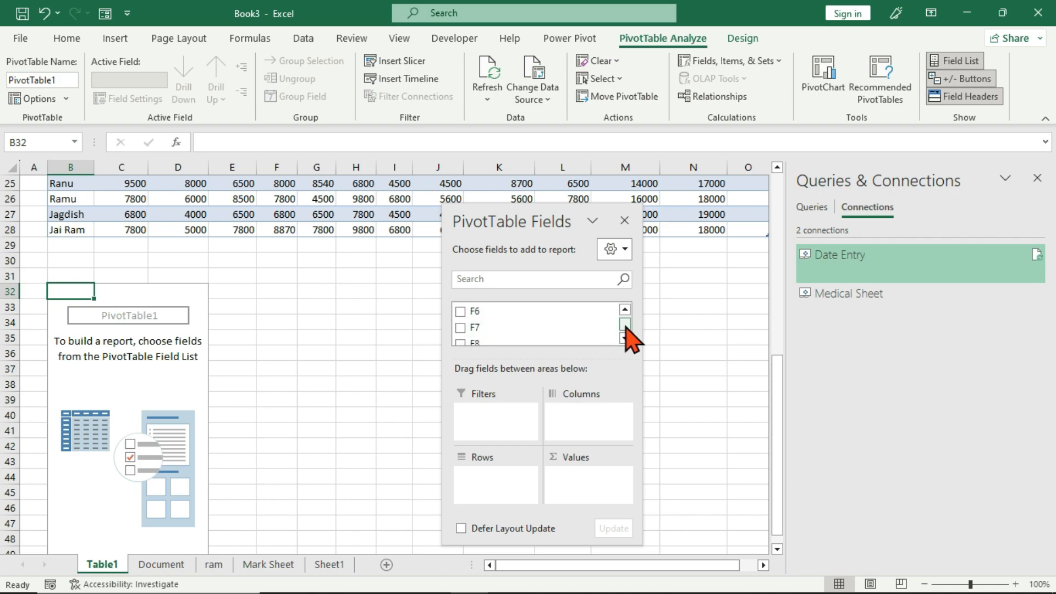
pyautogui.moveTo(483, 327); pyautogui.dragTo(483, 467)
pyautogui.scroll(-3, 476, 338)
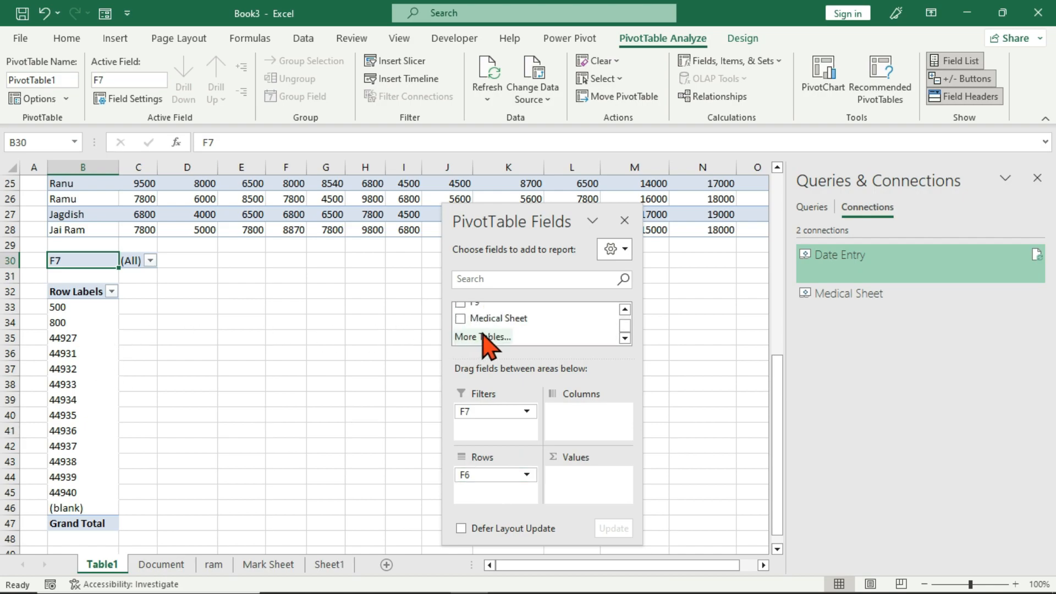
pyautogui.moveTo(492, 320); pyautogui.dragTo(507, 492)
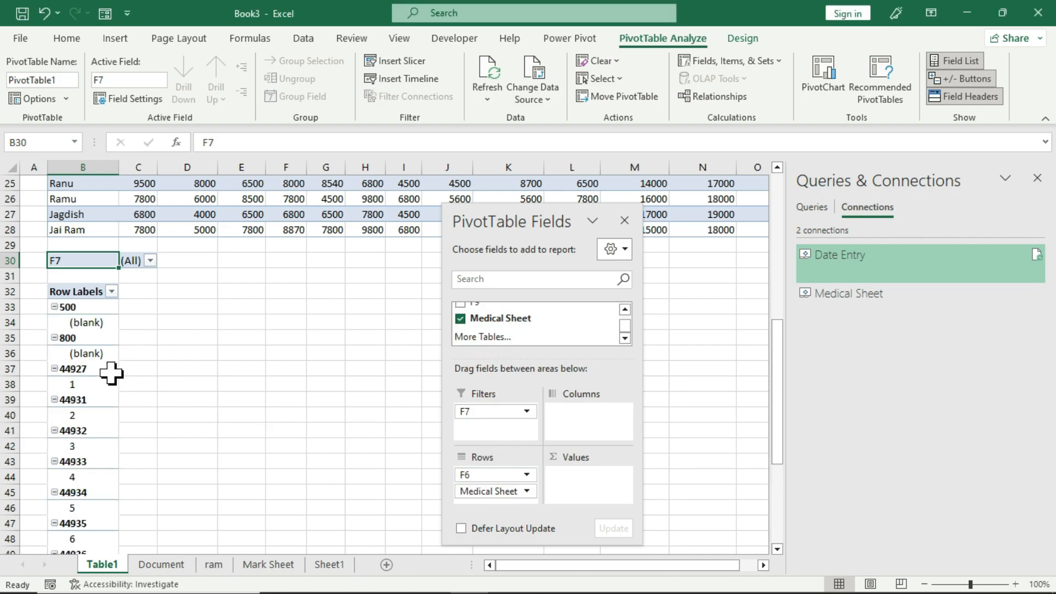
# Close the PivotTable Fields pane and select empty cell G5 above the imported table.
pyautogui.click(625, 220)
pyautogui.scroll(1, 375, 350)
pyautogui.click(304, 38)
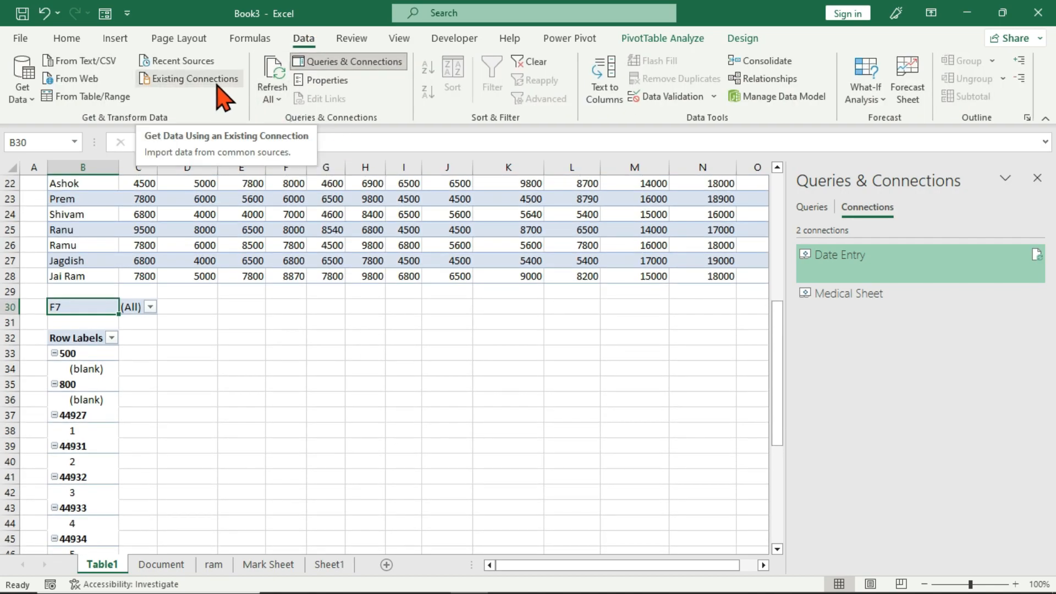
pyautogui.click(349, 352)
pyautogui.scroll(7, 352, 390)
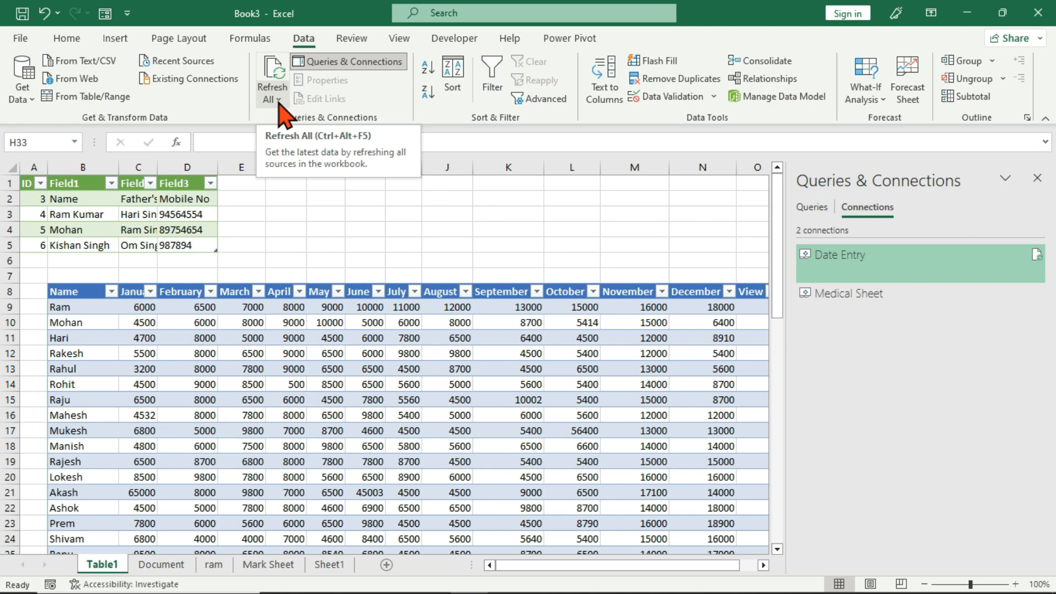
pyautogui.click(326, 251)
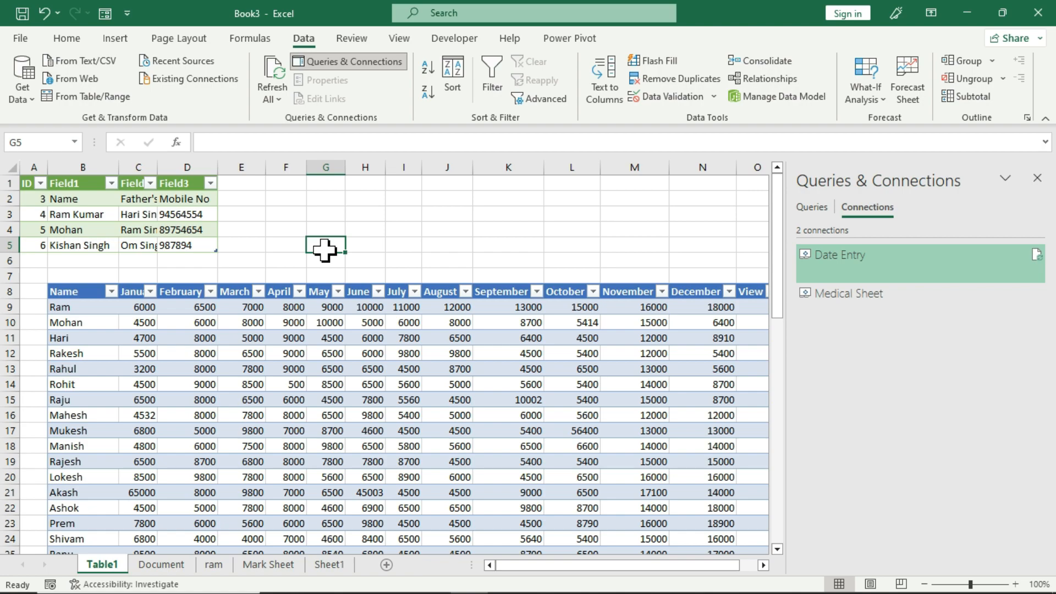
# Open the recent Mark Sheet workbook from Documents and go to its Mark Sheet worksheet.
pyautogui.click(19, 40)
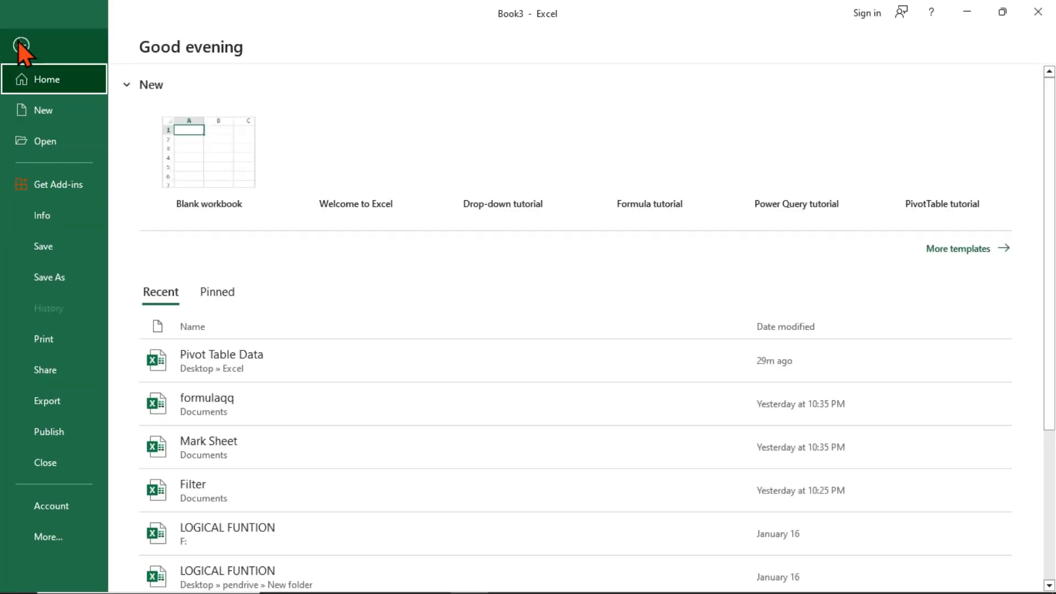
pyautogui.scroll(-2, 357, 423)
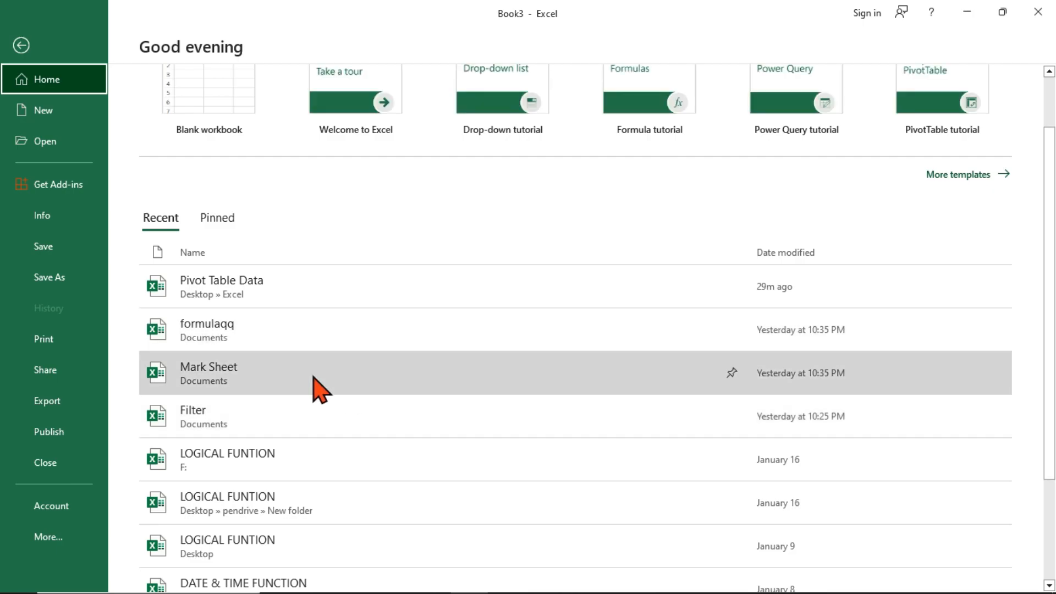
pyautogui.click(319, 385)
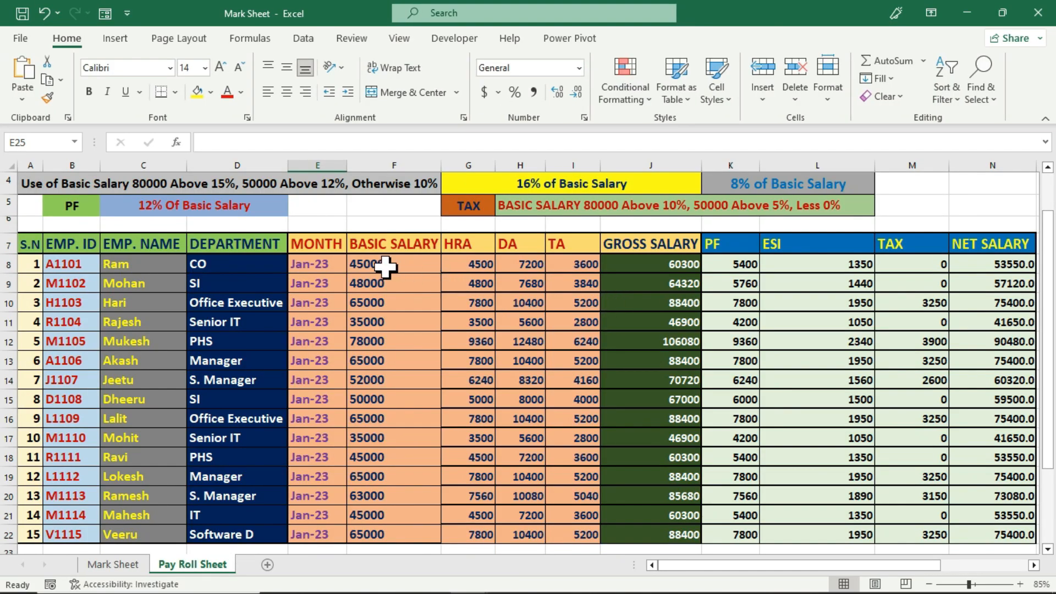
pyautogui.click(117, 565)
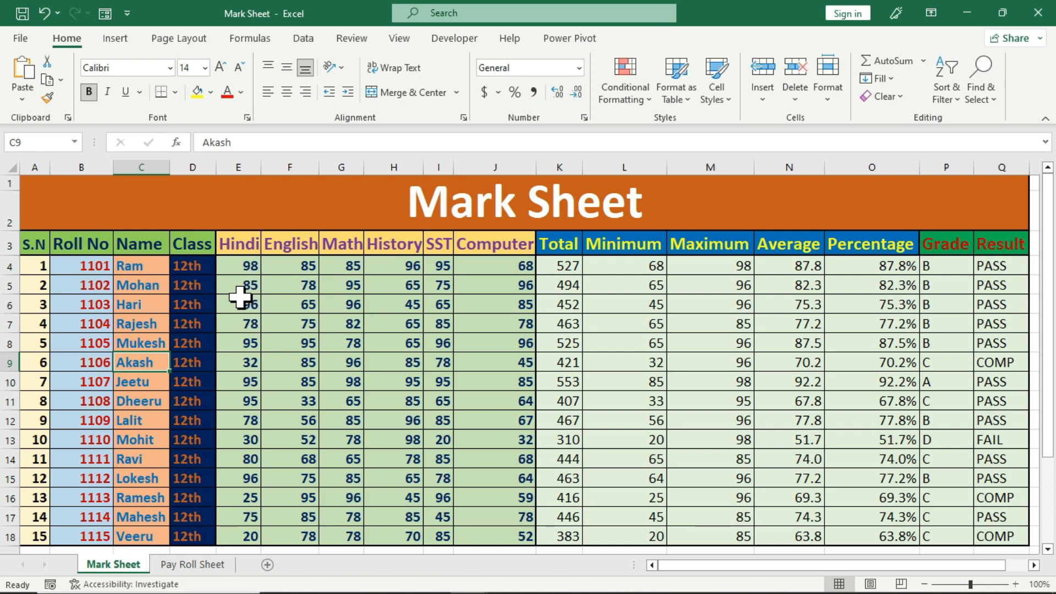
# Enter new Hindi marks 85, 78, 98, 85, 78, 50, 45 and 20 in cells E4 to E11.
pyautogui.click(247, 266)
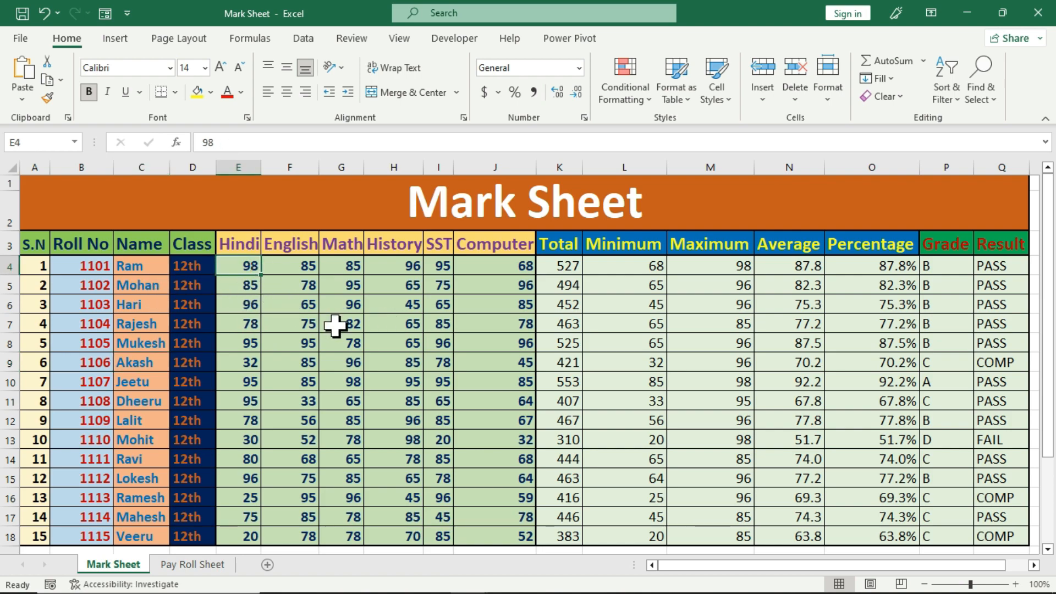
pyautogui.write('85')
pyautogui.press('Return')
pyautogui.write('78')
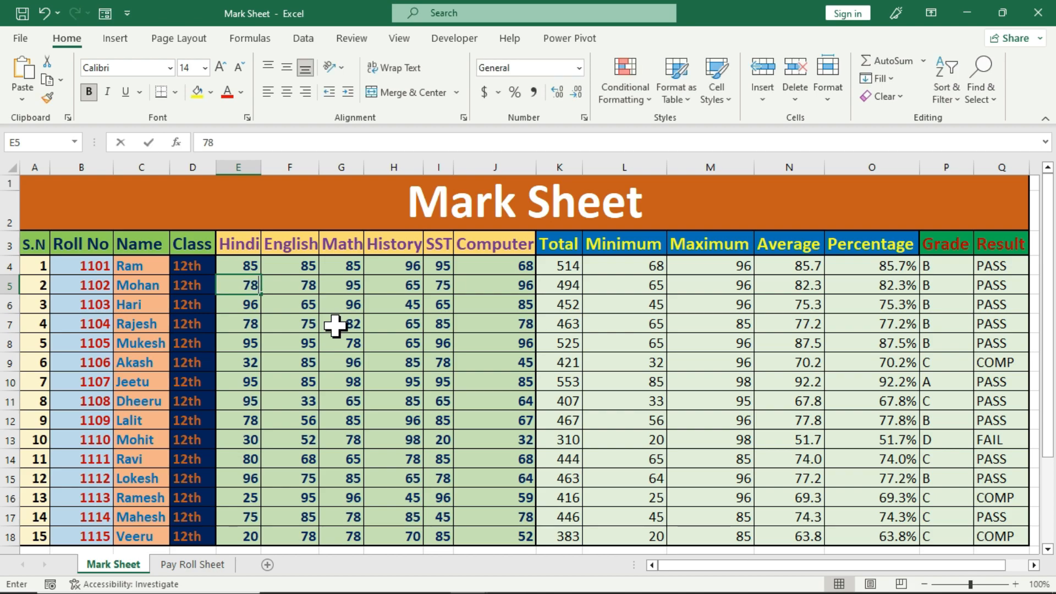
pyautogui.press('Return')
pyautogui.write('98')
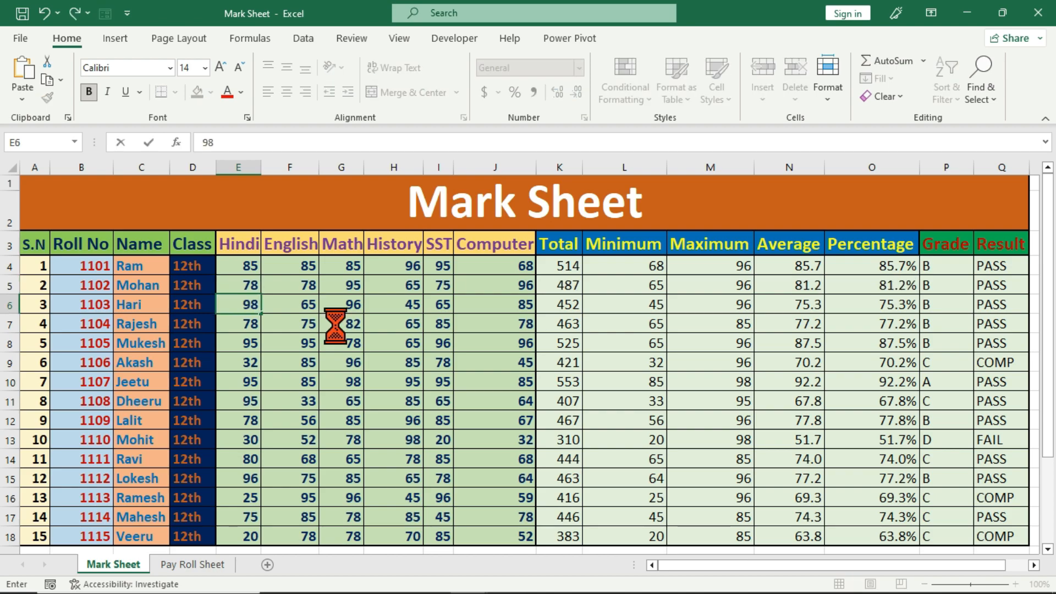
pyautogui.press('Return')
pyautogui.write('85')
pyautogui.press('Return')
pyautogui.write('78')
pyautogui.press('Return')
pyautogui.write('50')
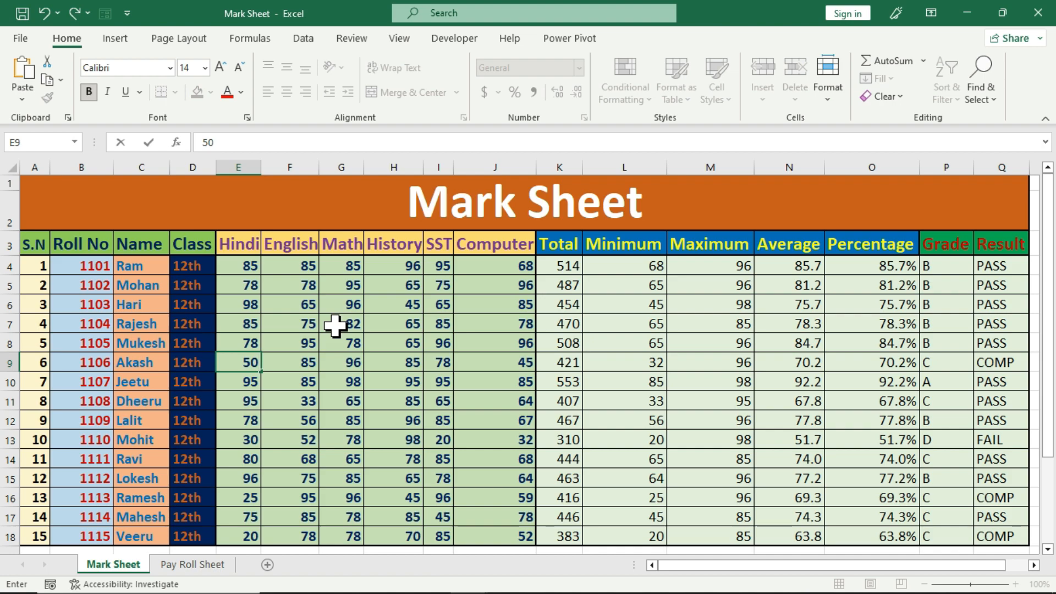
pyautogui.press('Return')
pyautogui.write('45')
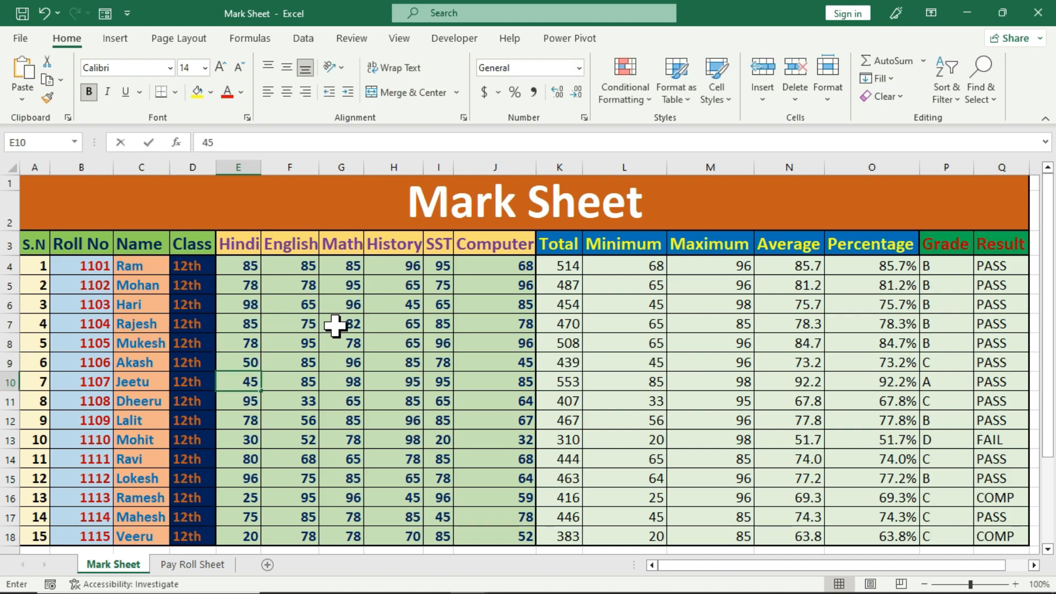
pyautogui.write('0')
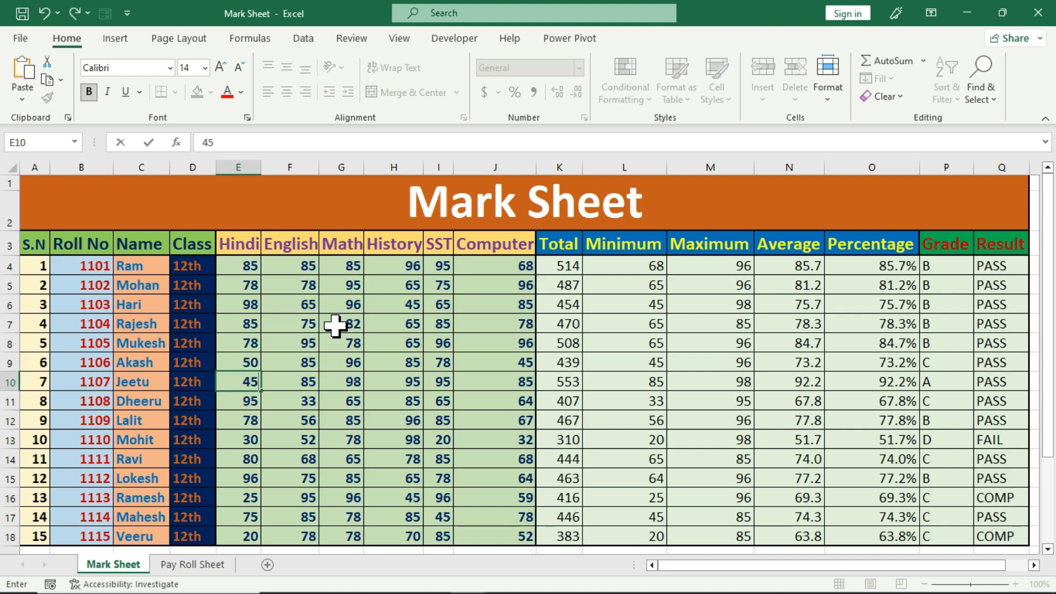
pyautogui.press('Return')
pyautogui.write('20')
pyautogui.press('Return')
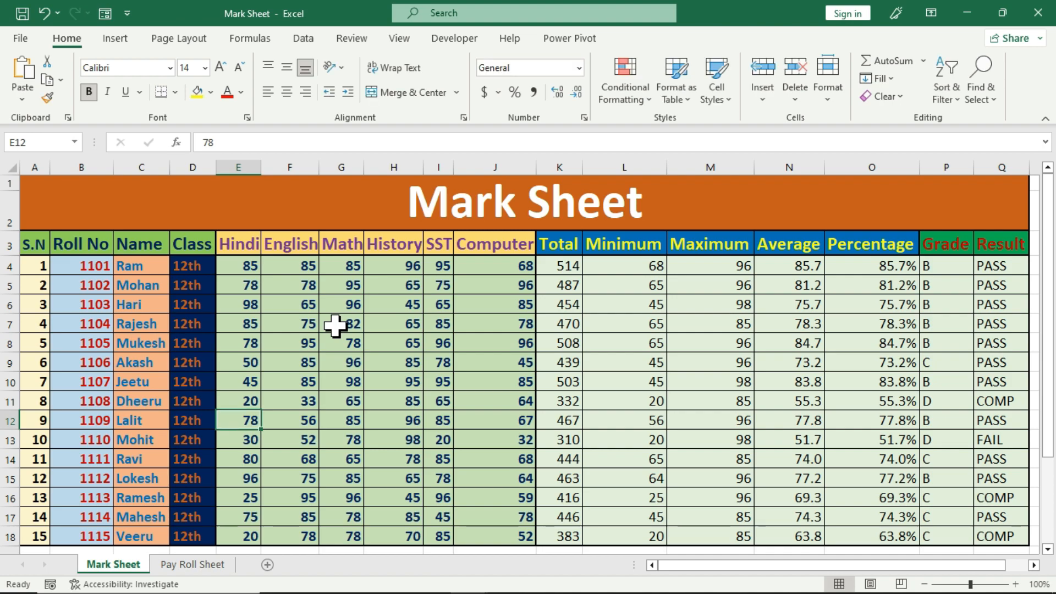
# Set the Hindi mark for roll number 1103 in cell E6 to 15.
pyautogui.press('Up')
pyautogui.press('Up')
pyautogui.press('Up')
pyautogui.press('Up')
pyautogui.press('Up')
pyautogui.press('Up')
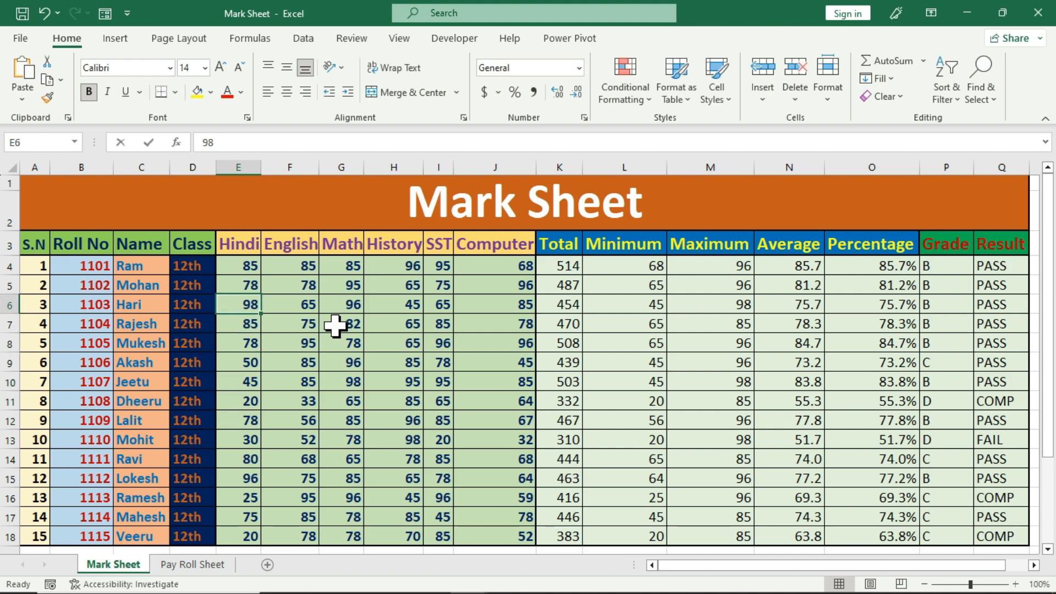
pyautogui.write('15')
pyautogui.press('Return')
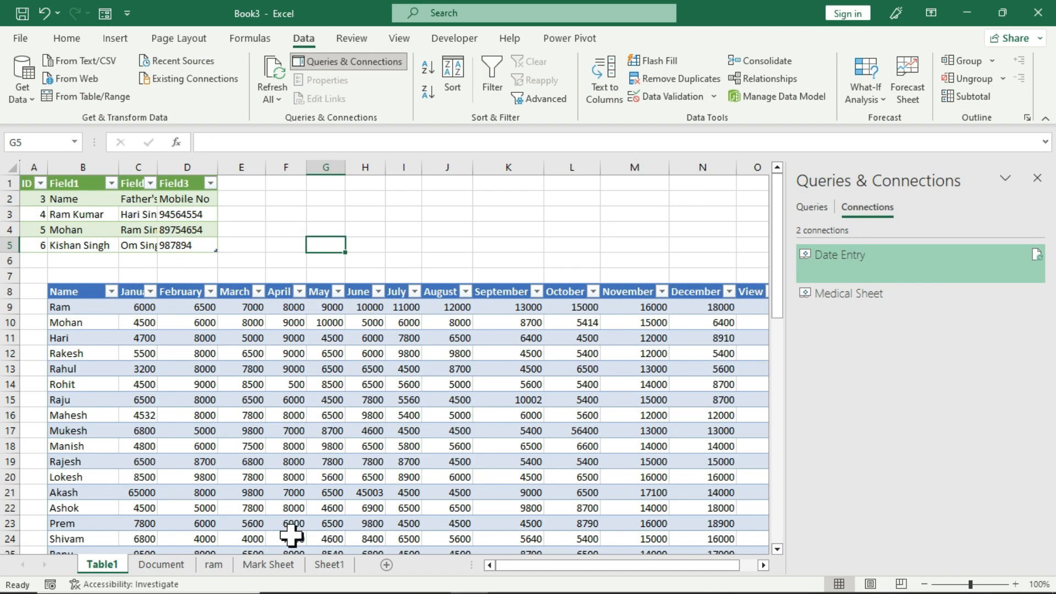
# Switch to Book3's Mark Sheet worksheet, select a Hindi mark in the imported table, and run Refresh All.
pyautogui.click(285, 565)
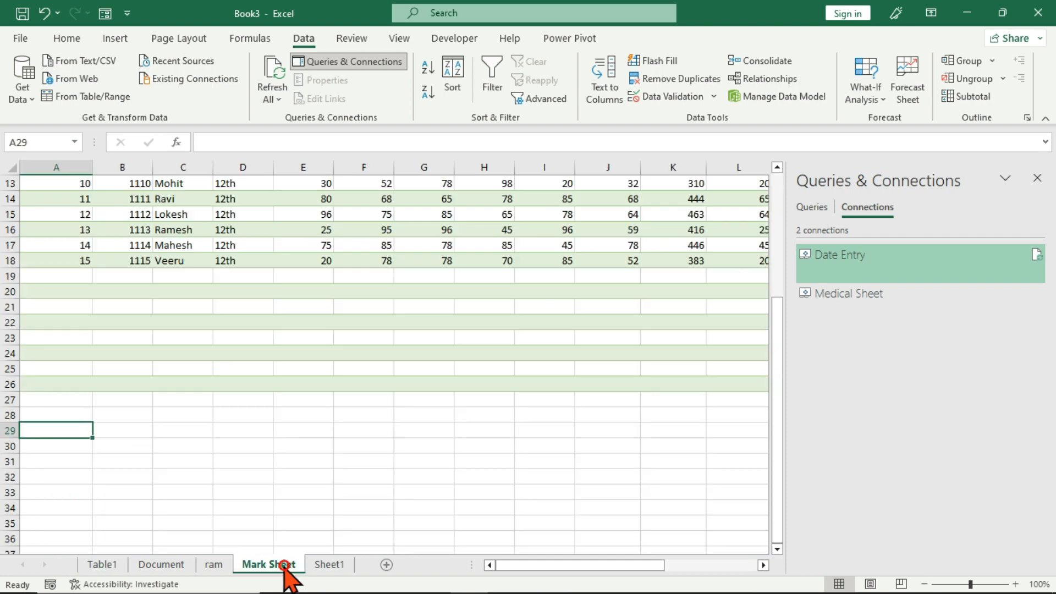
pyautogui.scroll(4, 291, 352)
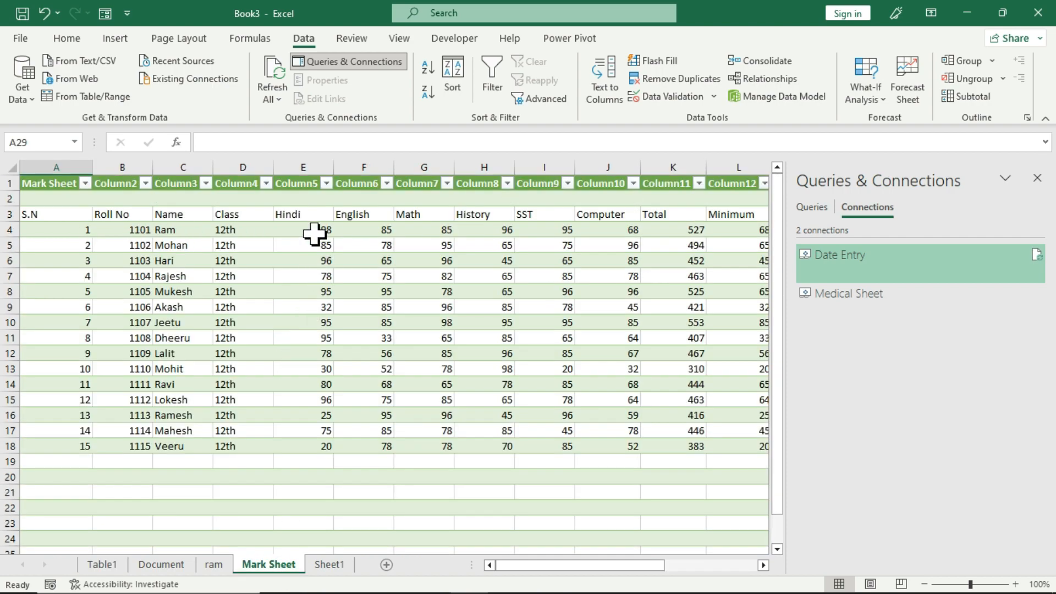
pyautogui.moveTo(314, 234); pyautogui.dragTo(314, 446)
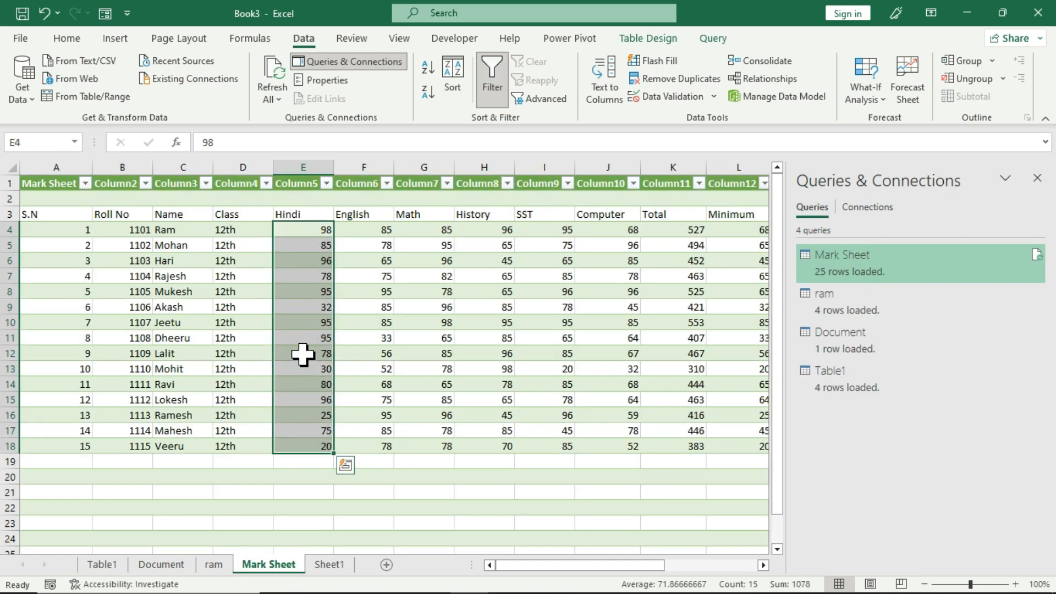
pyautogui.click(300, 323)
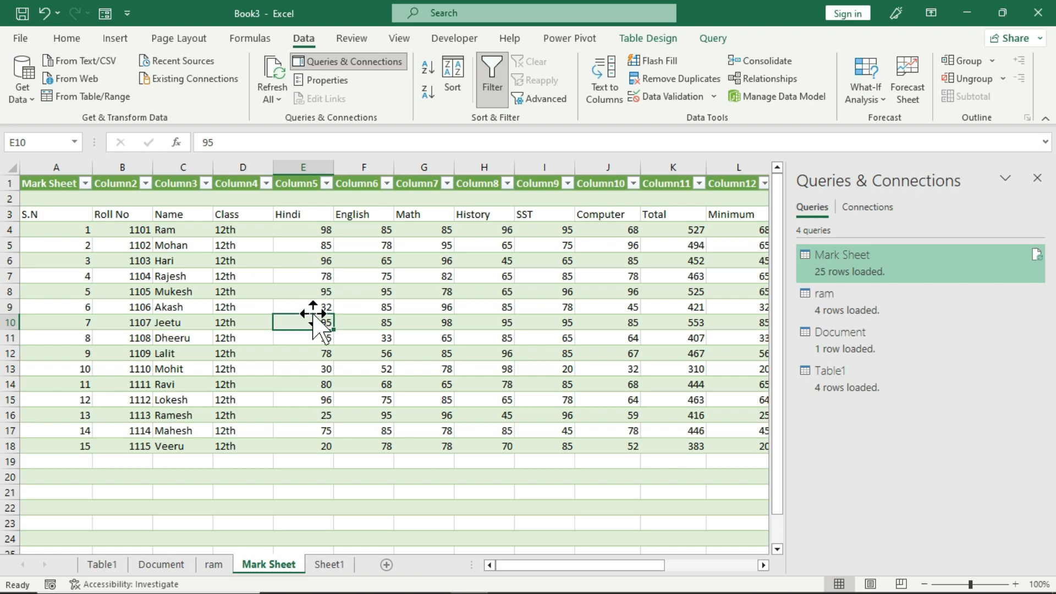
pyautogui.click(276, 100)
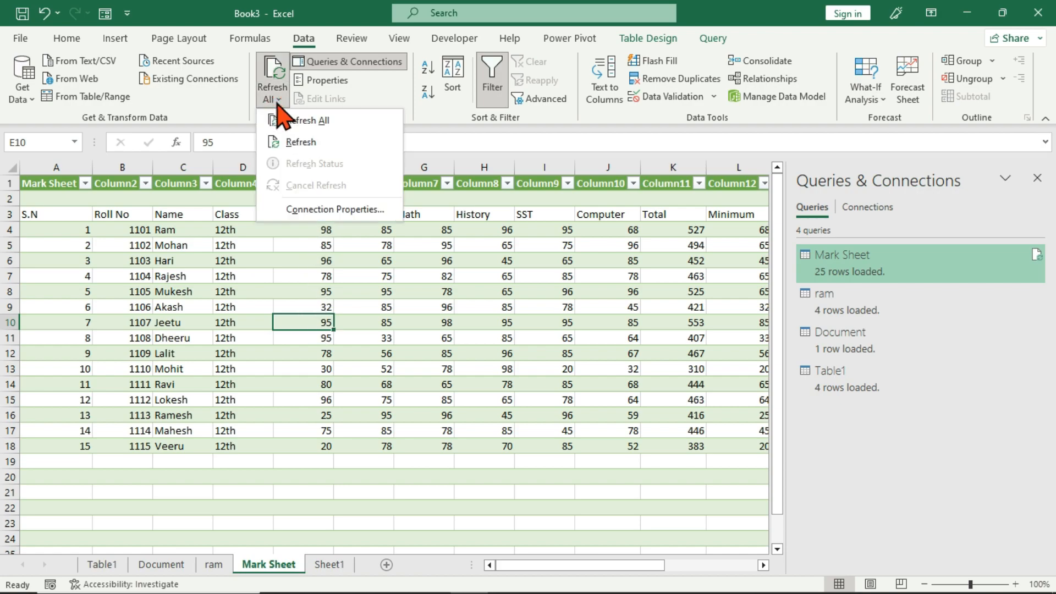
pyautogui.click(291, 120)
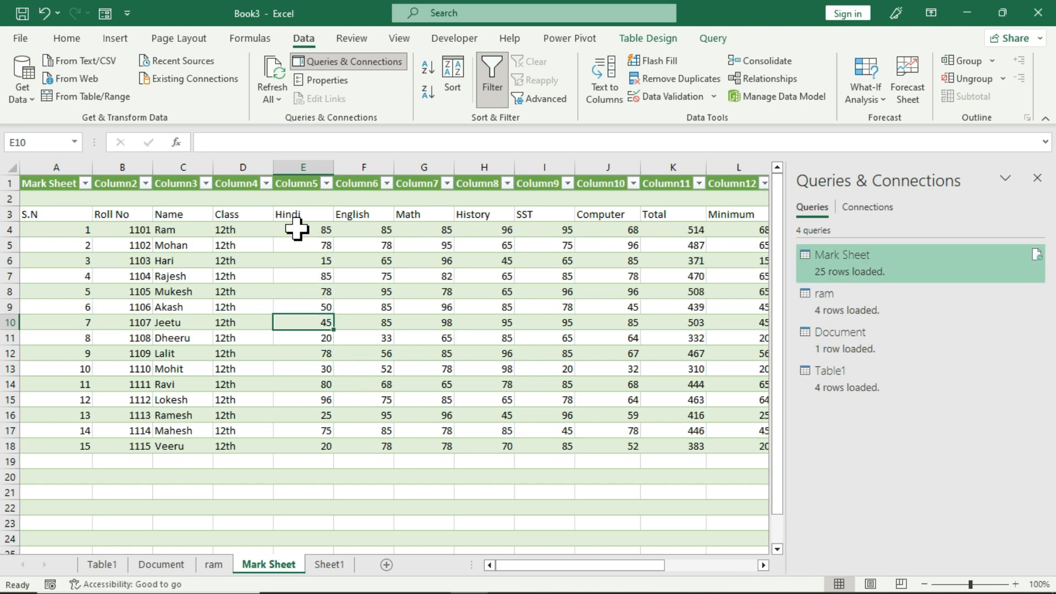
# Check the refreshed Hindi marks in the imported table against the marks entered in the source workbook.
pyautogui.click(316, 369)
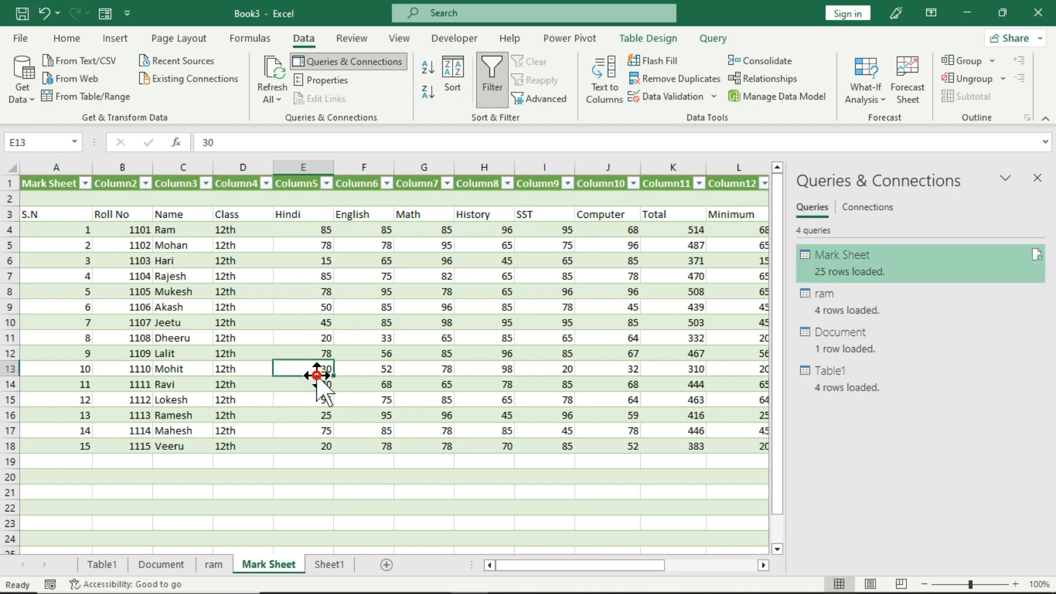
pyautogui.click(295, 230)
pyautogui.click(292, 245)
pyautogui.click(292, 262)
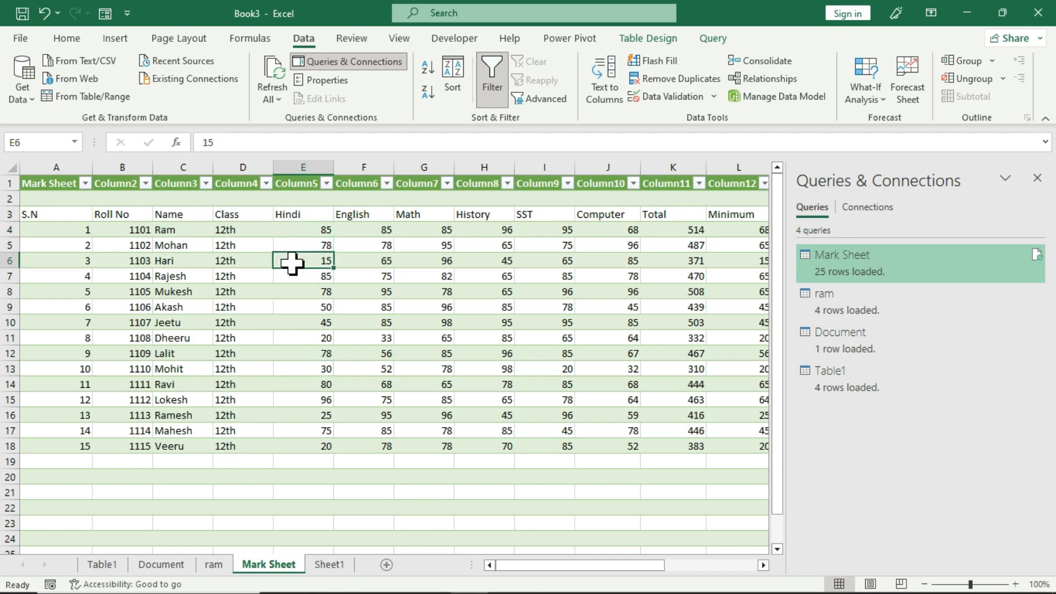
pyautogui.click(292, 275)
pyautogui.click(293, 306)
pyautogui.click(298, 338)
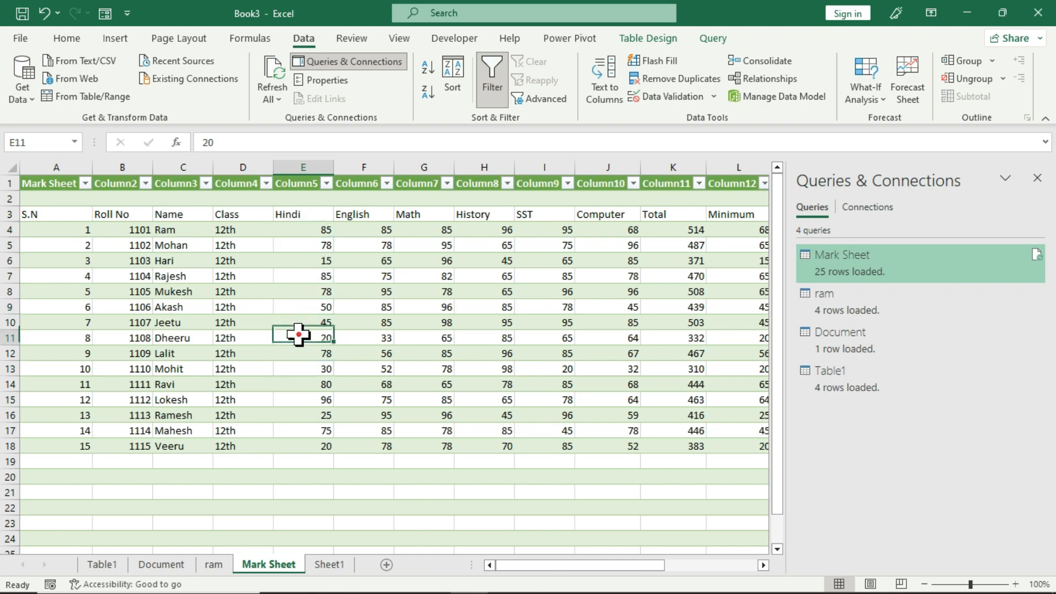
pyautogui.moveTo(297, 217); pyautogui.dragTo(318, 436)
pyautogui.click(268, 432)
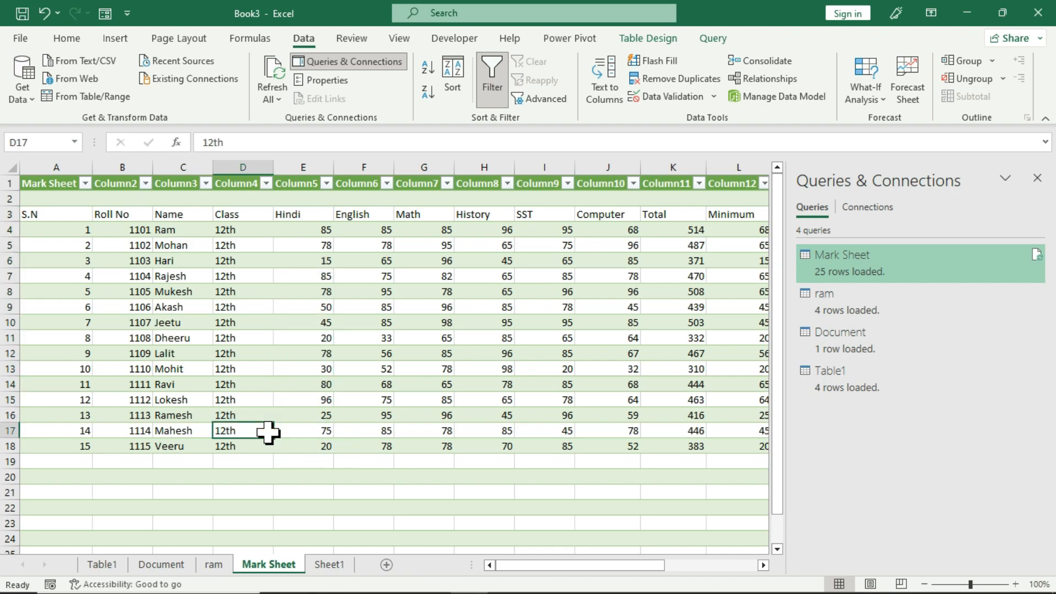
# Go to the ram worksheet and look over the workbook's list of queries.
pyautogui.click(216, 566)
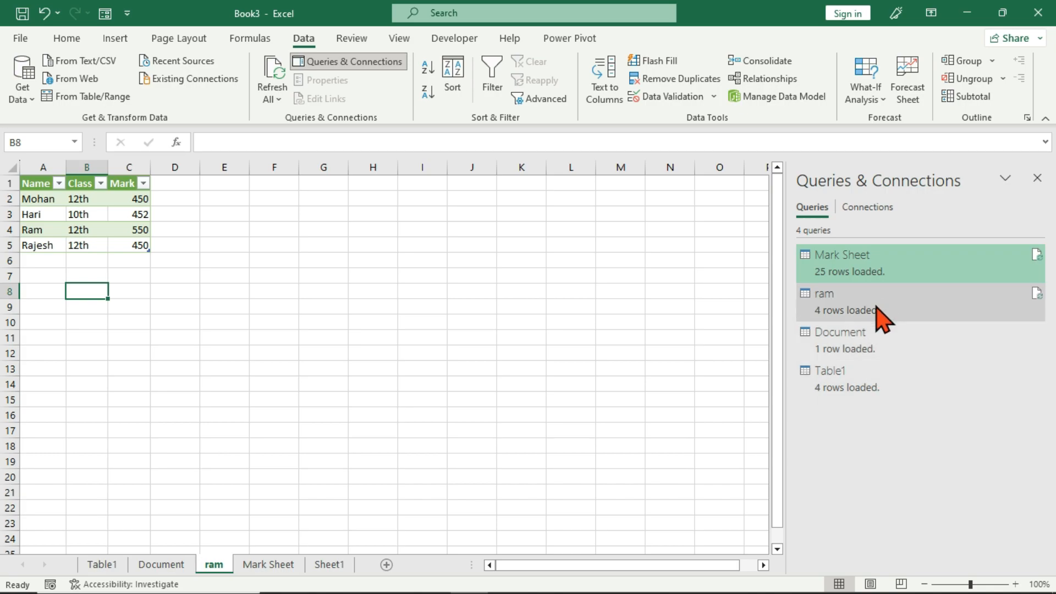
pyautogui.moveTo(877, 306)
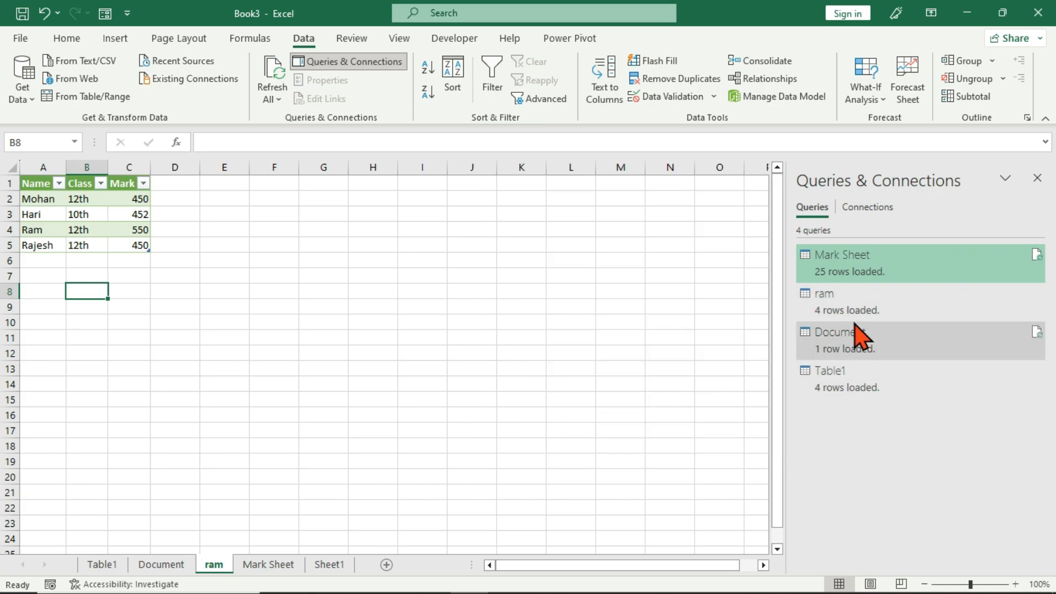
# Preview the Mark Sheet, Document and Table1 queries to examine their columns, last refresh and load status.
pyautogui.moveTo(873, 277)
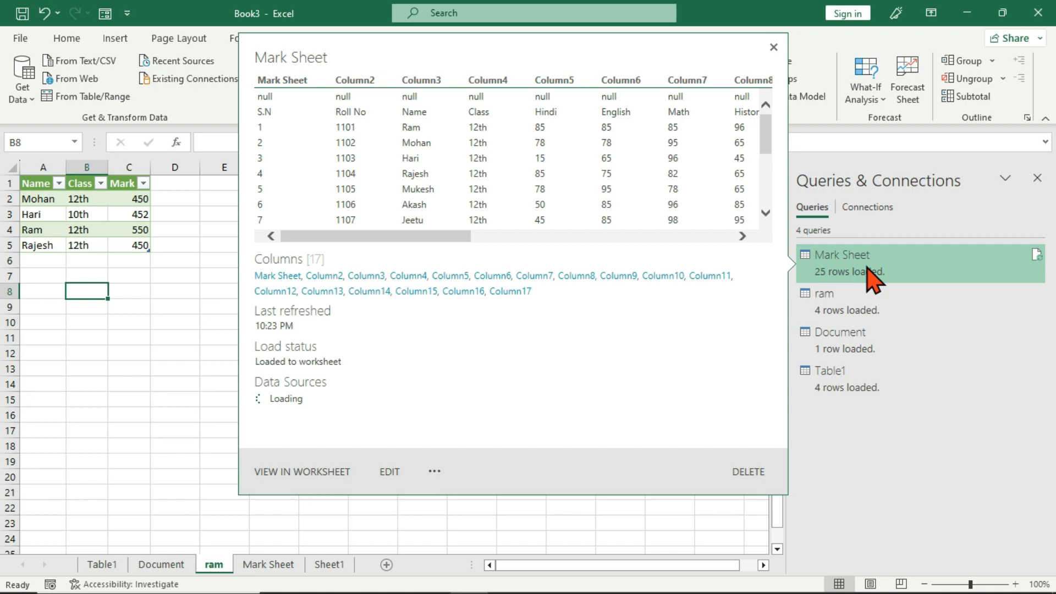
pyautogui.moveTo(873, 345)
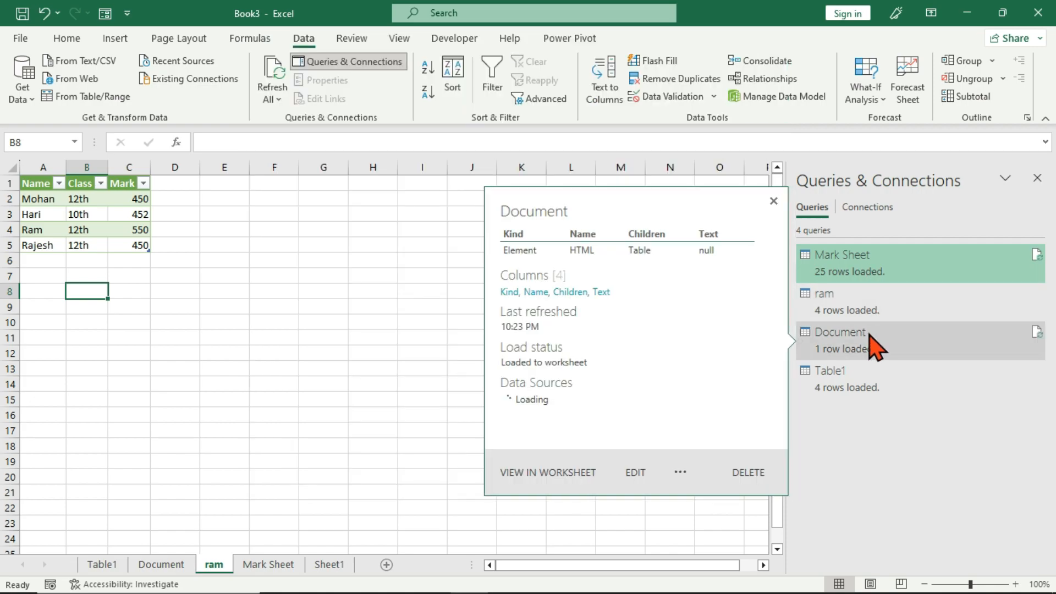
pyautogui.moveTo(878, 386)
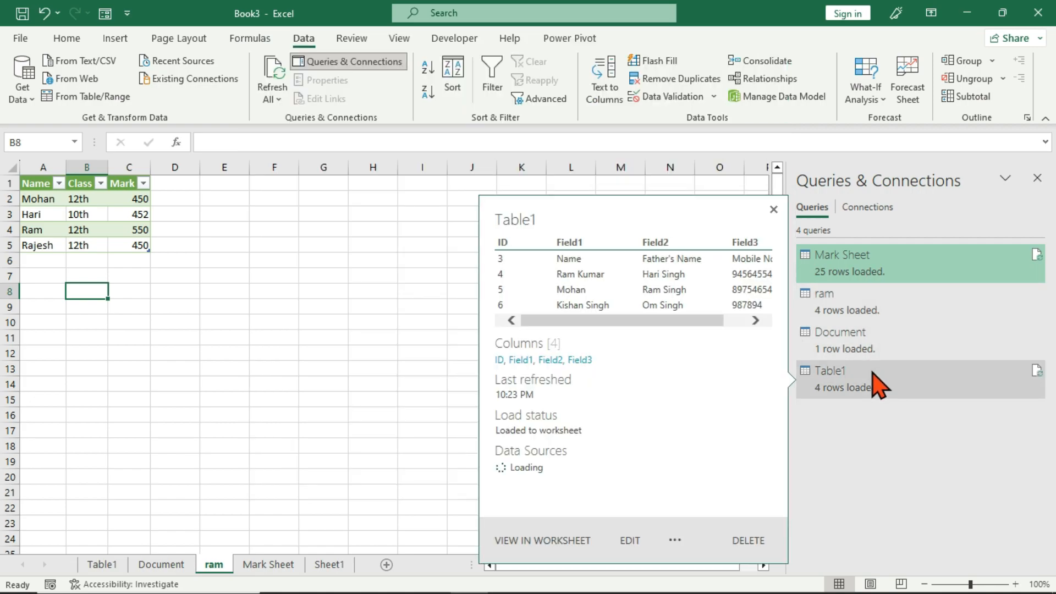
pyautogui.click(352, 341)
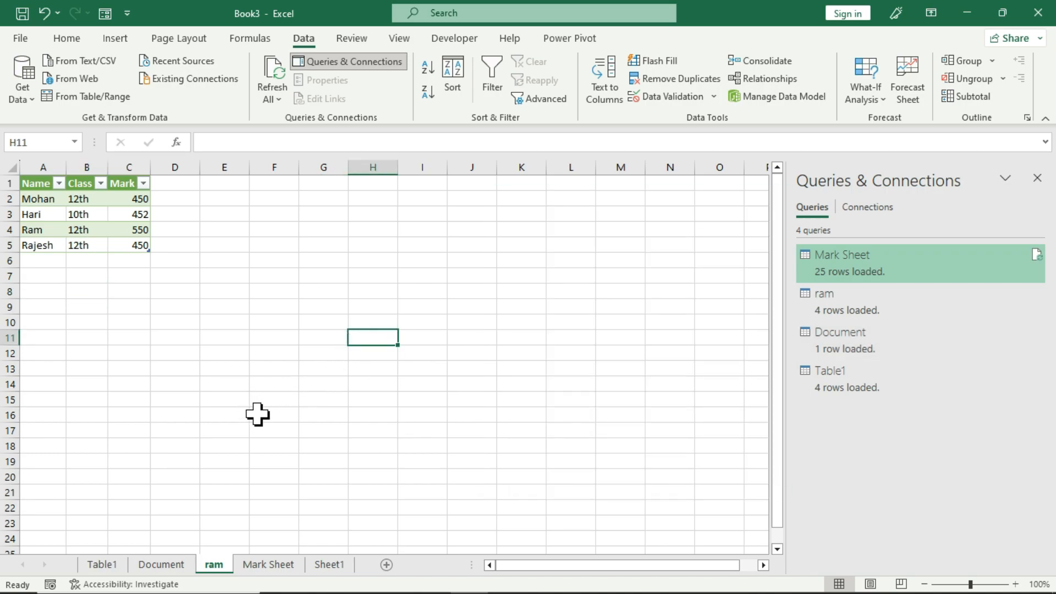
pyautogui.click(275, 226)
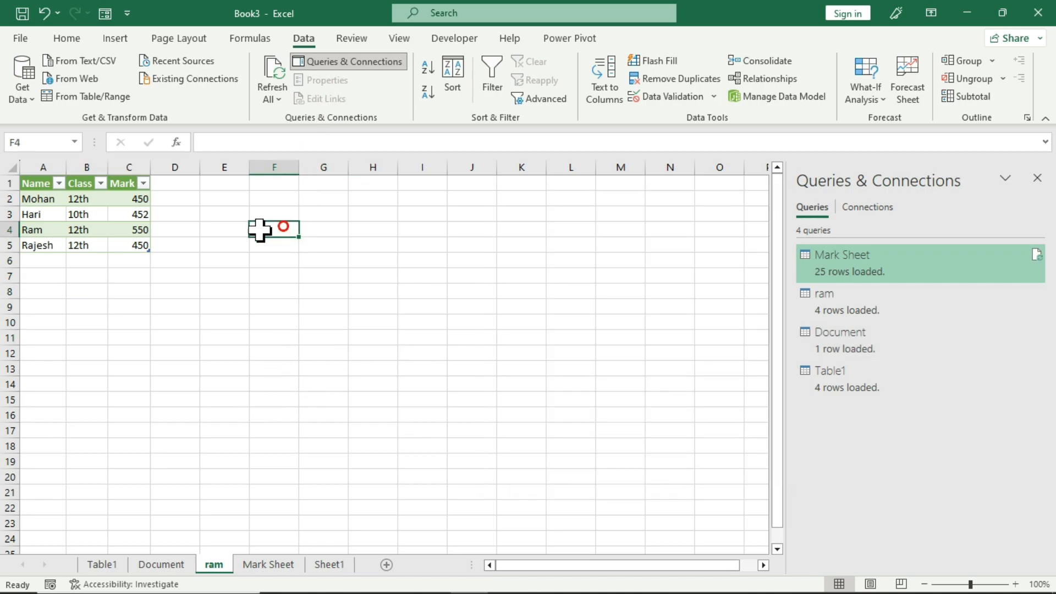
# Open the external data properties of the table on the ram worksheet and examine its query's refresh control settings.
pyautogui.click(112, 218)
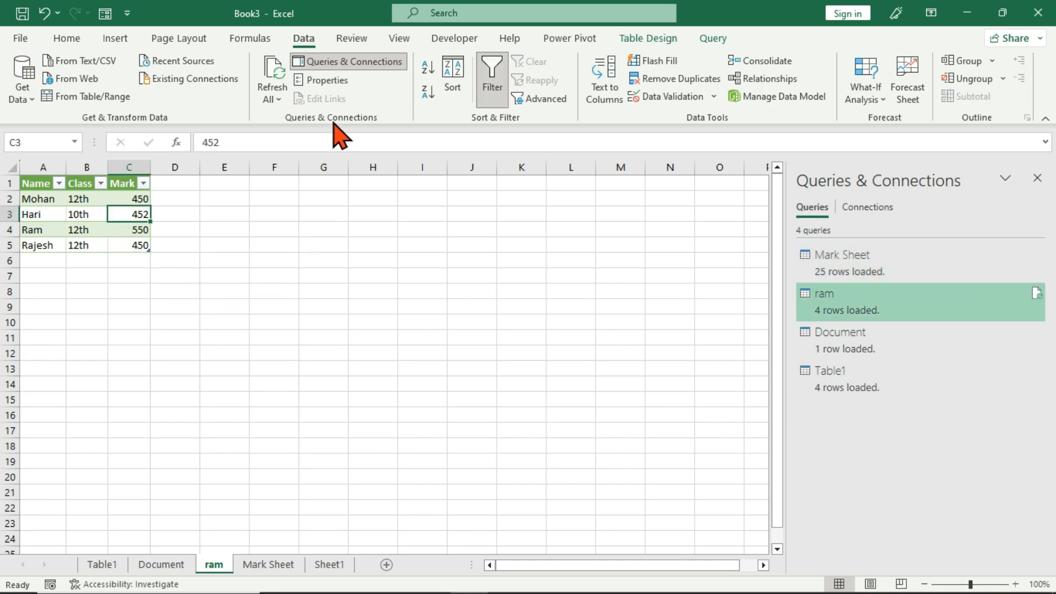
pyautogui.click(325, 81)
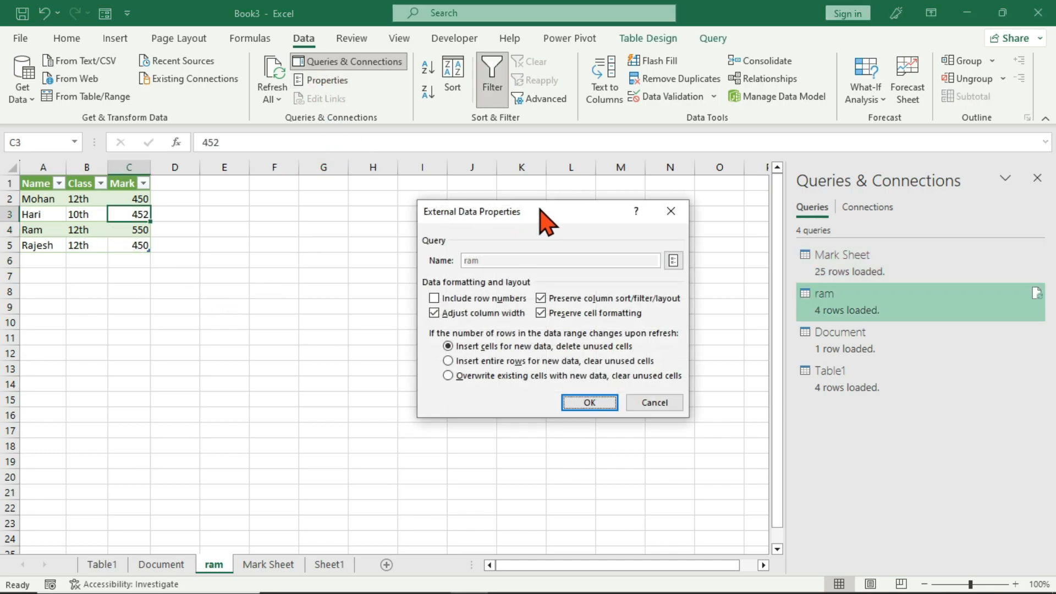
pyautogui.moveTo(541, 212); pyautogui.dragTo(492, 203)
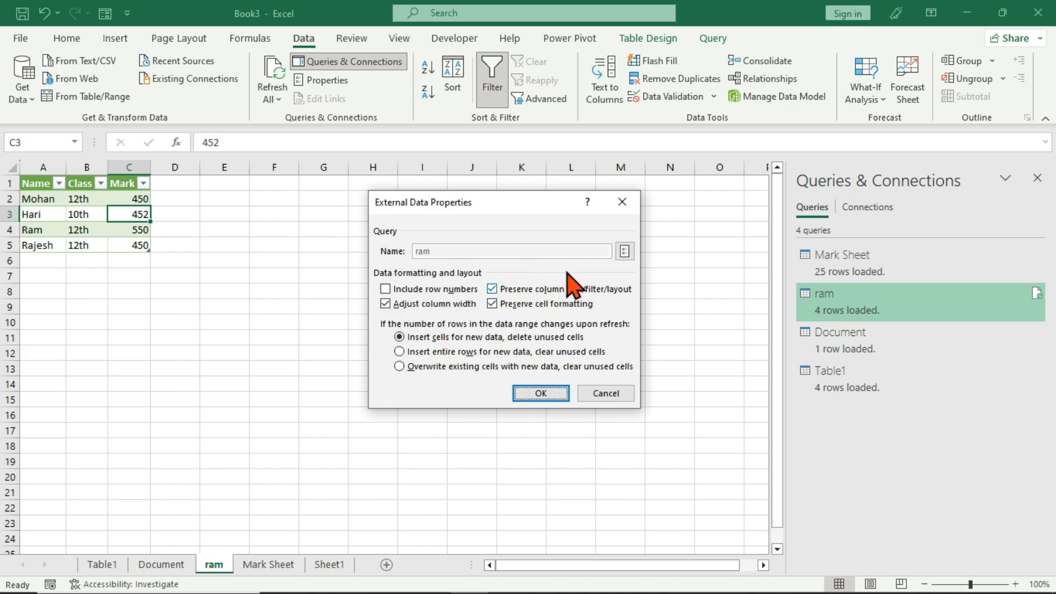
pyautogui.click(624, 252)
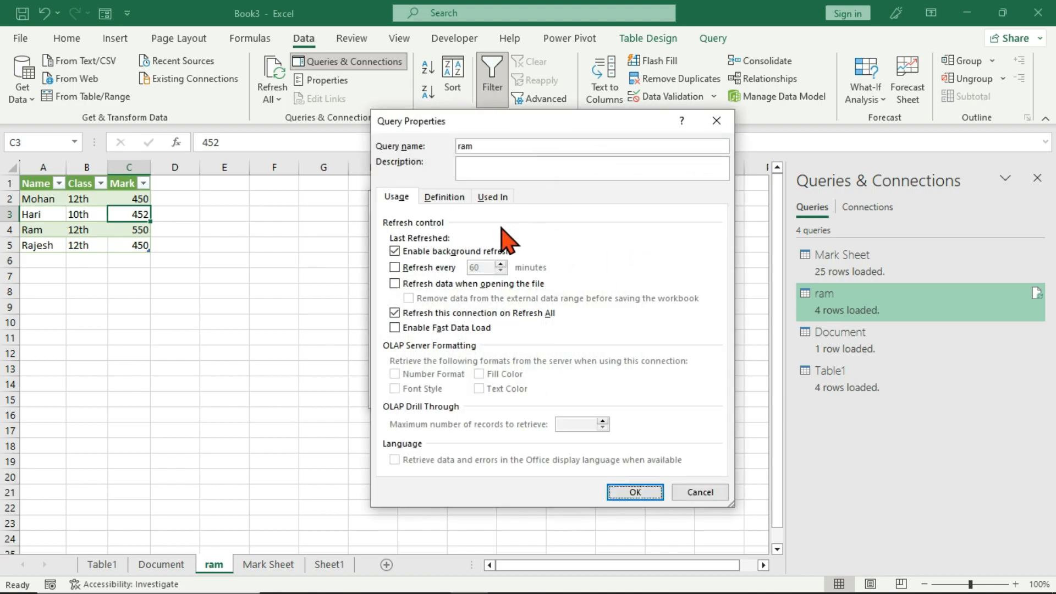
# Try enabling automatic refresh every 60 minutes for the ram query, and leave its properties without saving.
pyautogui.click(394, 267)
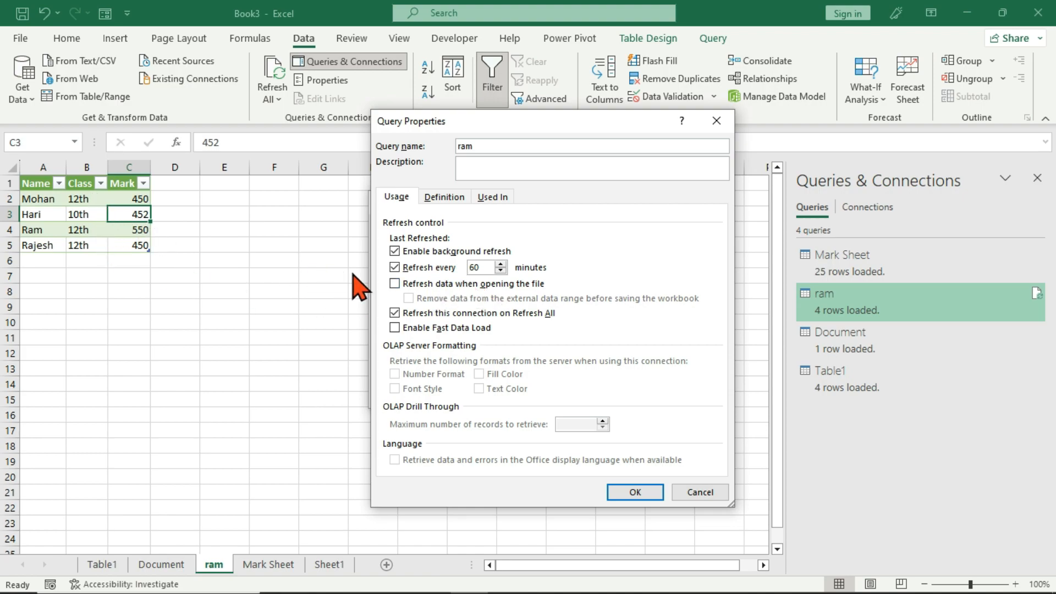
pyautogui.doubleClick(477, 268)
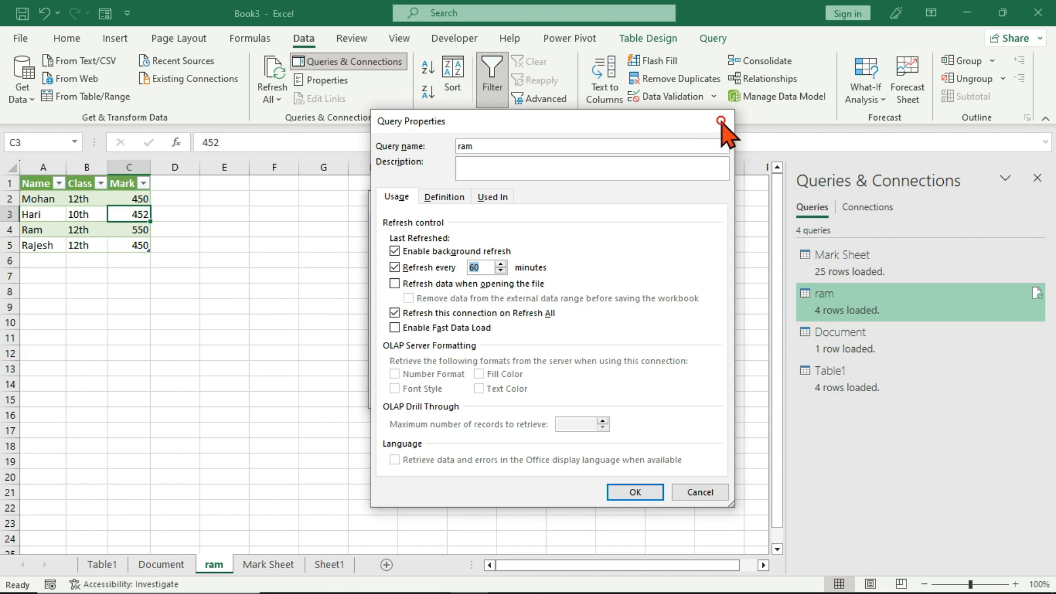
pyautogui.click(716, 120)
pyautogui.click(621, 201)
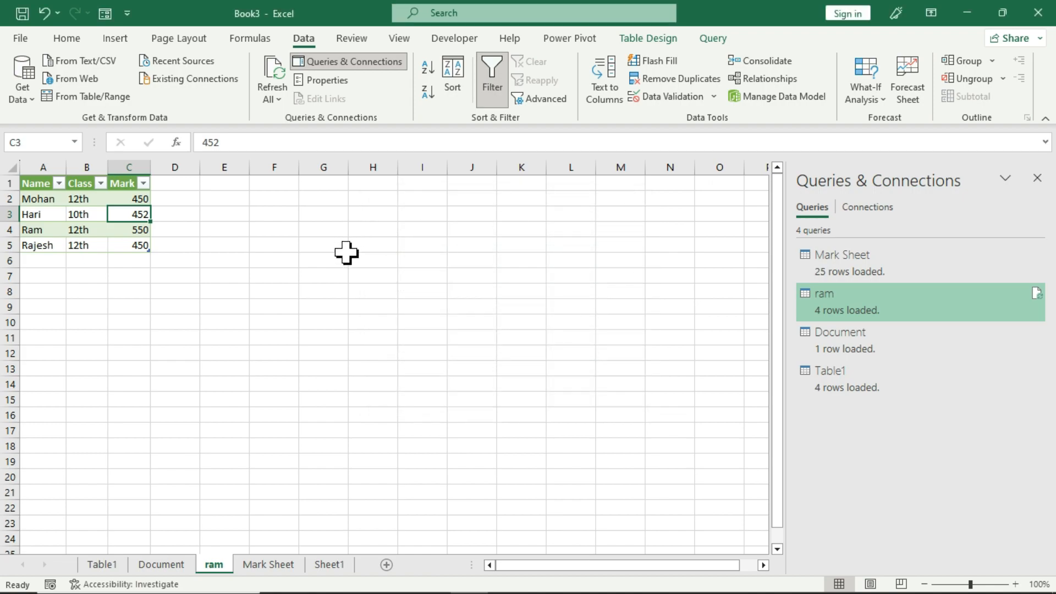
# Close the list of queries and connections and select an empty cell beside the ram table.
pyautogui.click(347, 257)
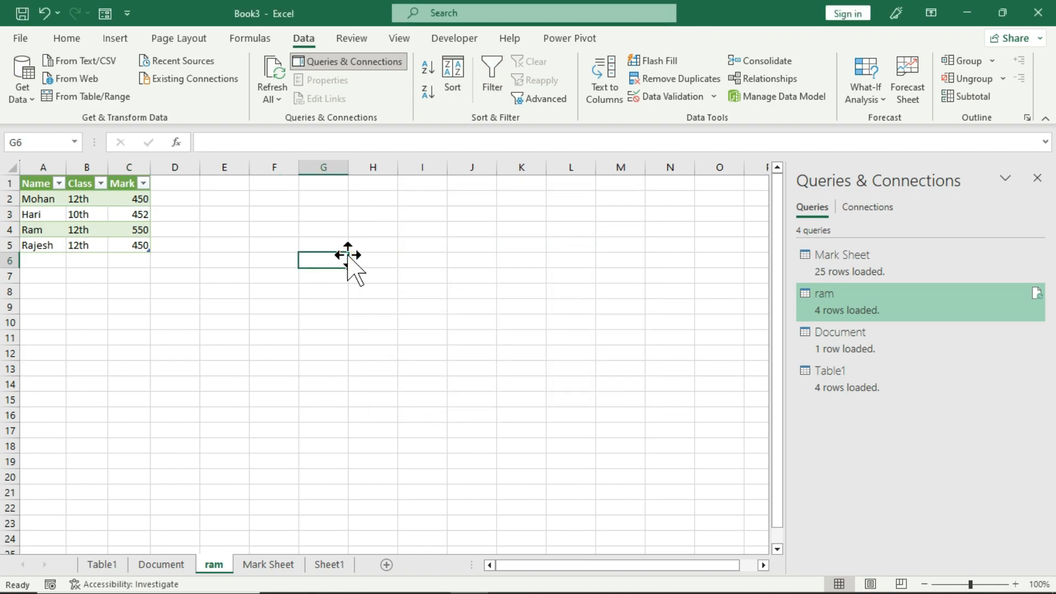
pyautogui.click(1038, 179)
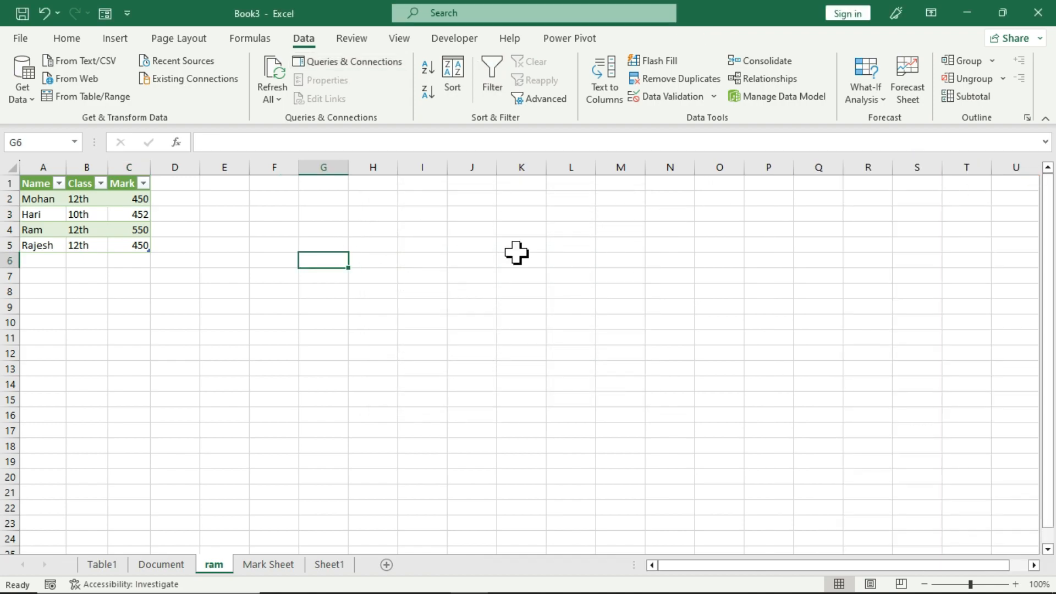
pyautogui.click(231, 241)
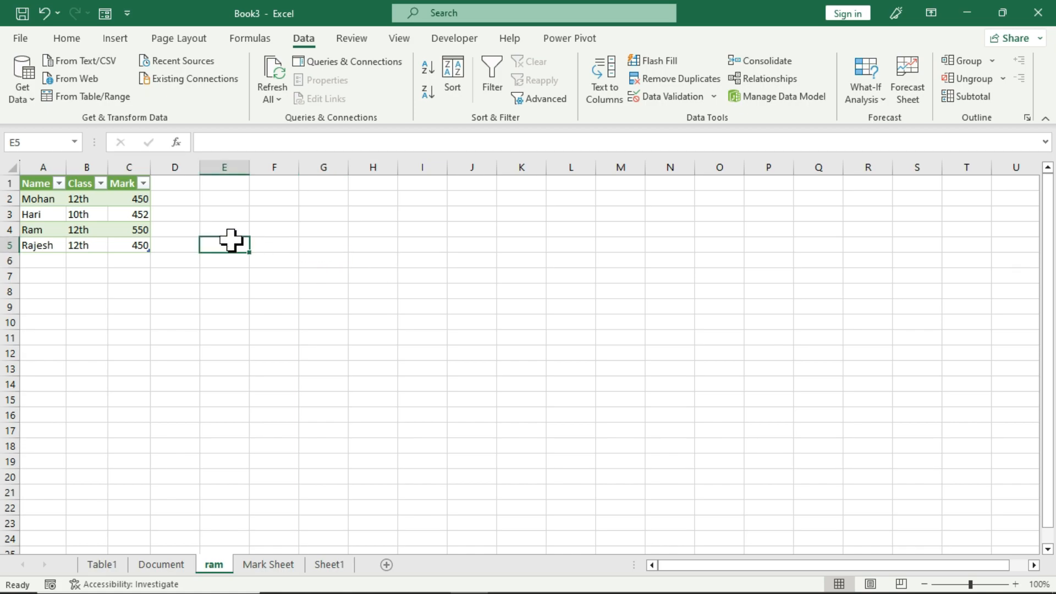